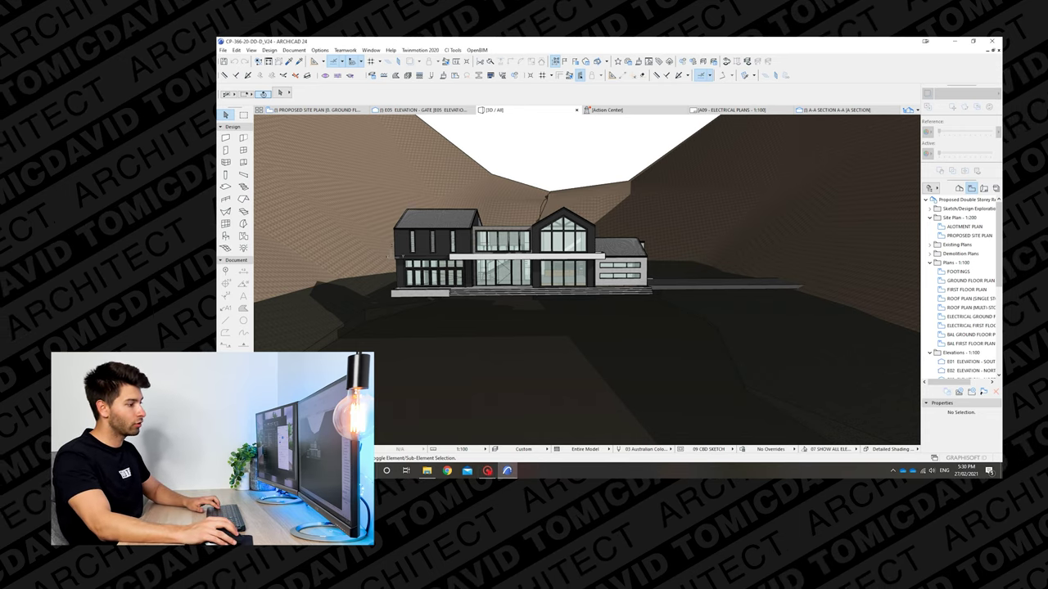
Frame the house's front in the 3D view and send the model to Twinmotion through the Twinmotion 2020 Direct Link.
middle_click_drag(524, 280, 597, 274, "shift")
key("Right")
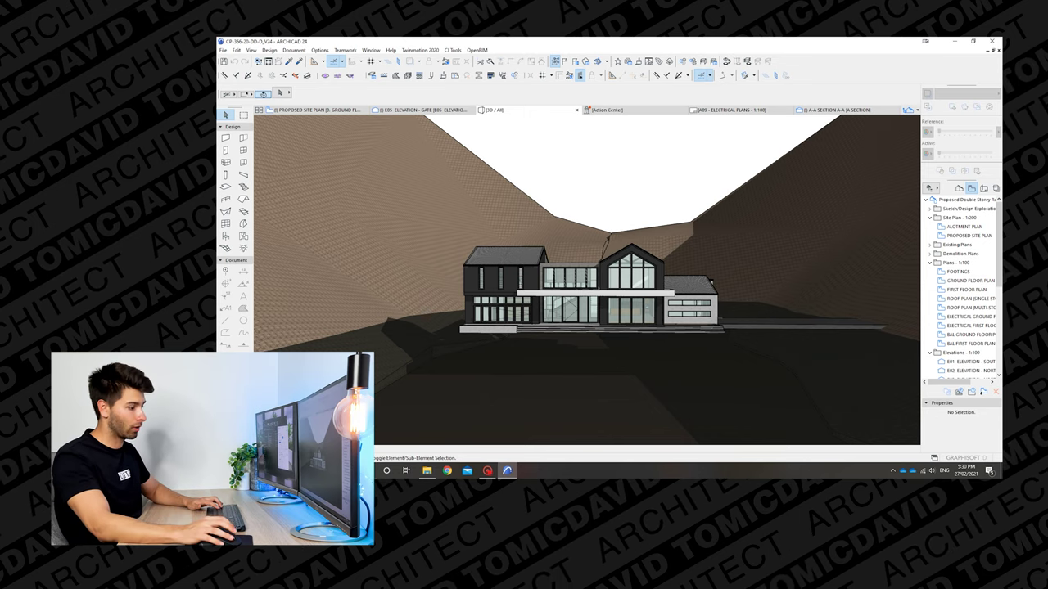
key("Right")
left_click(587, 282)
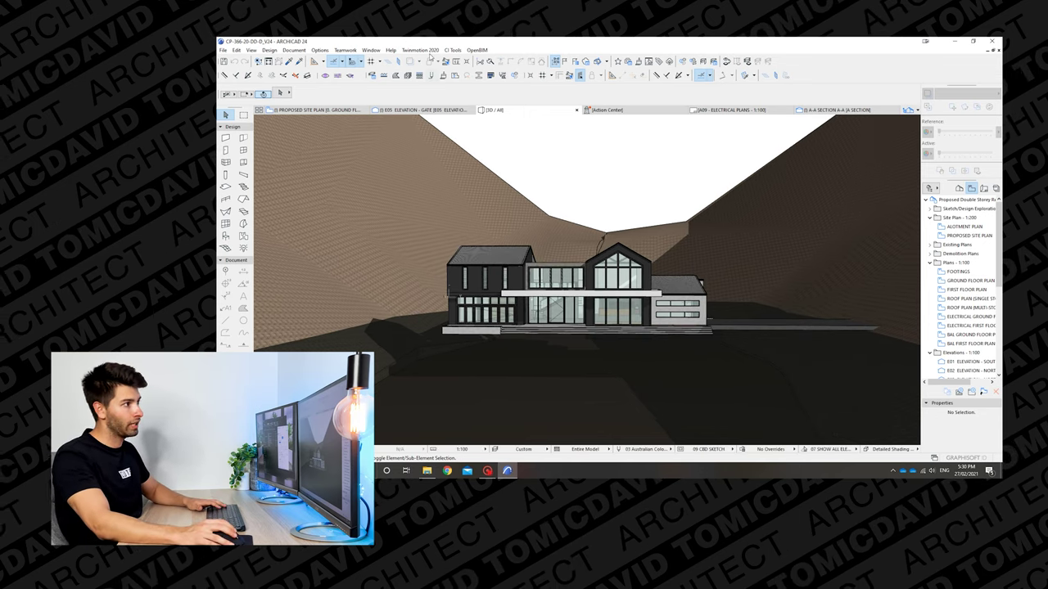
left_click(419, 50)
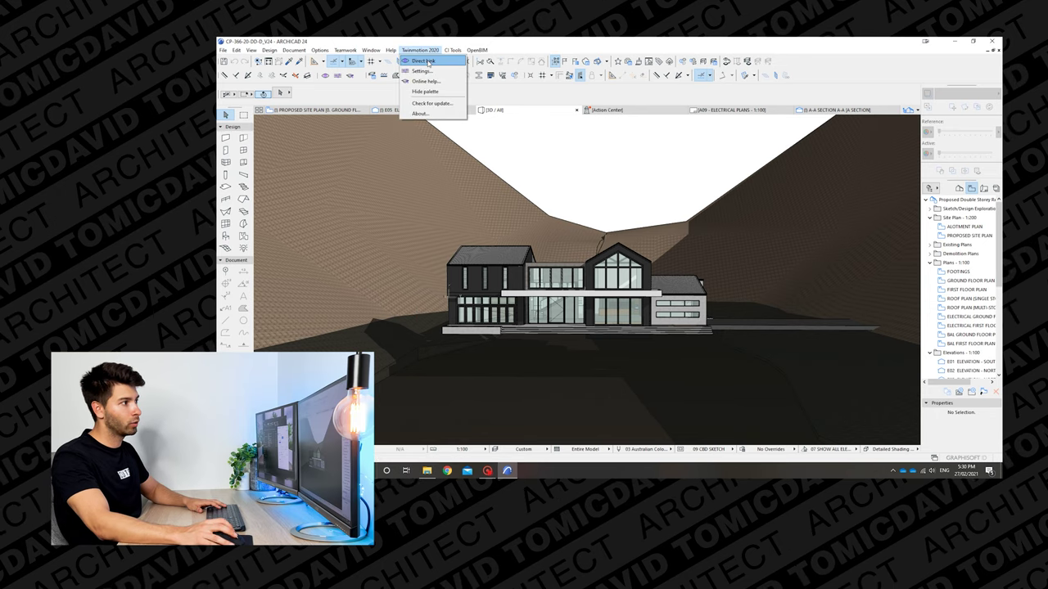
left_click(426, 62)
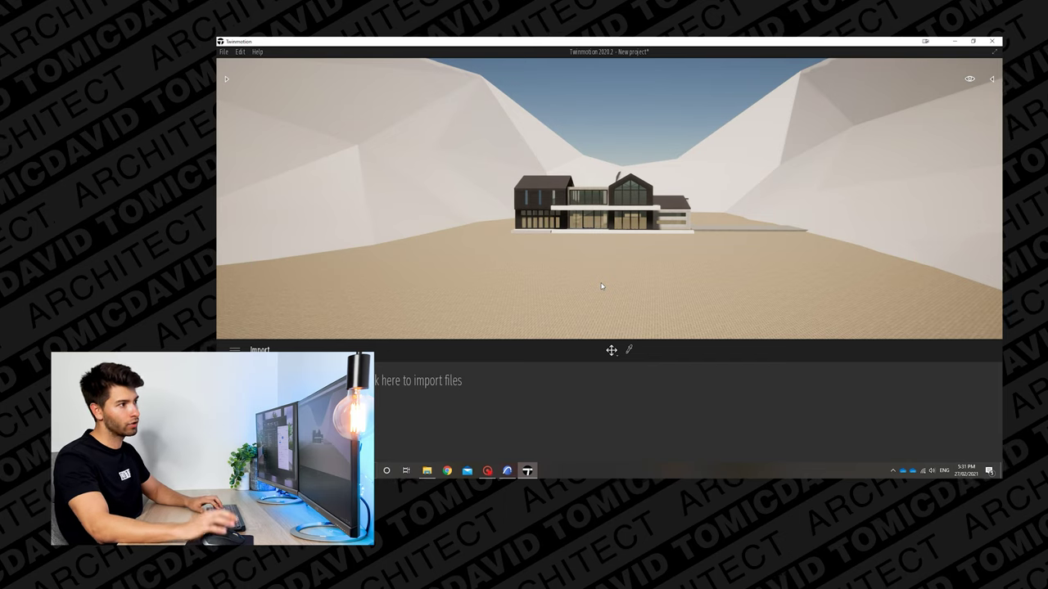
Examine the imported house and surrounding terrain from the front at closer range.
key("w")
right_click_drag(601, 286, 615, 291)
key("w")
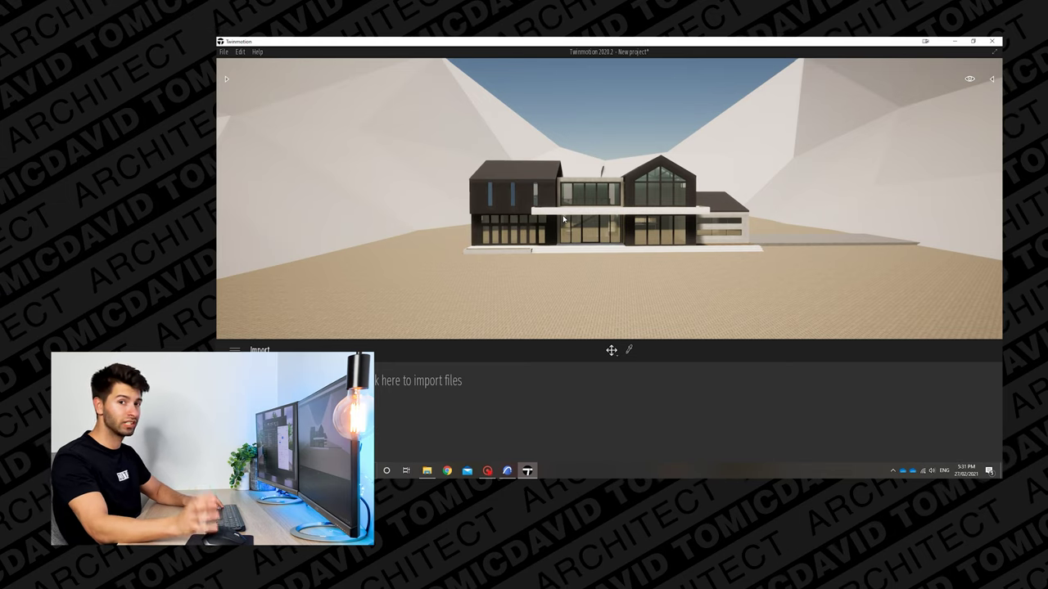
key("w")
key("w")
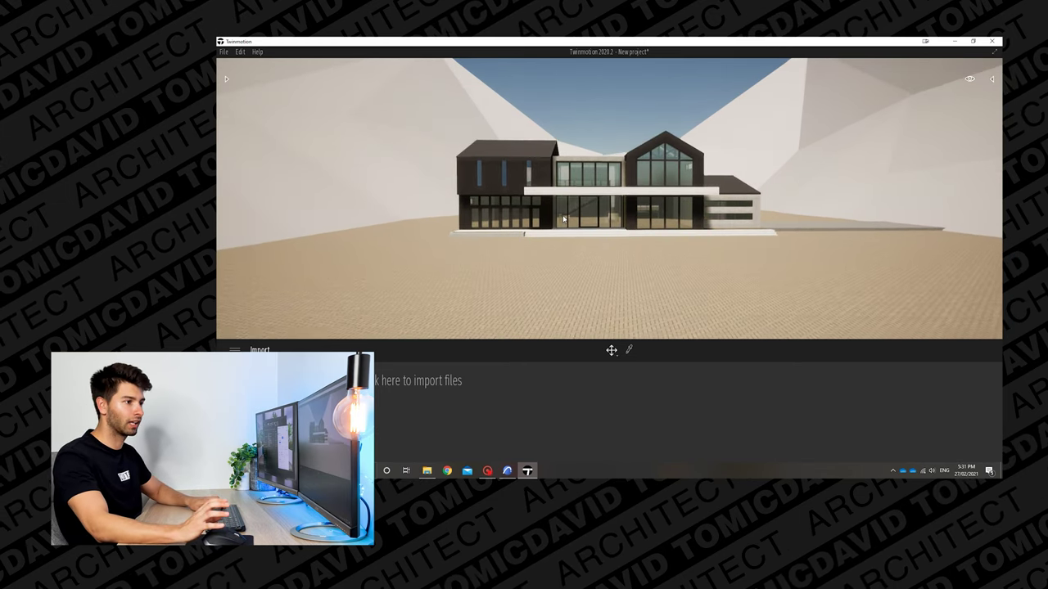
key("s")
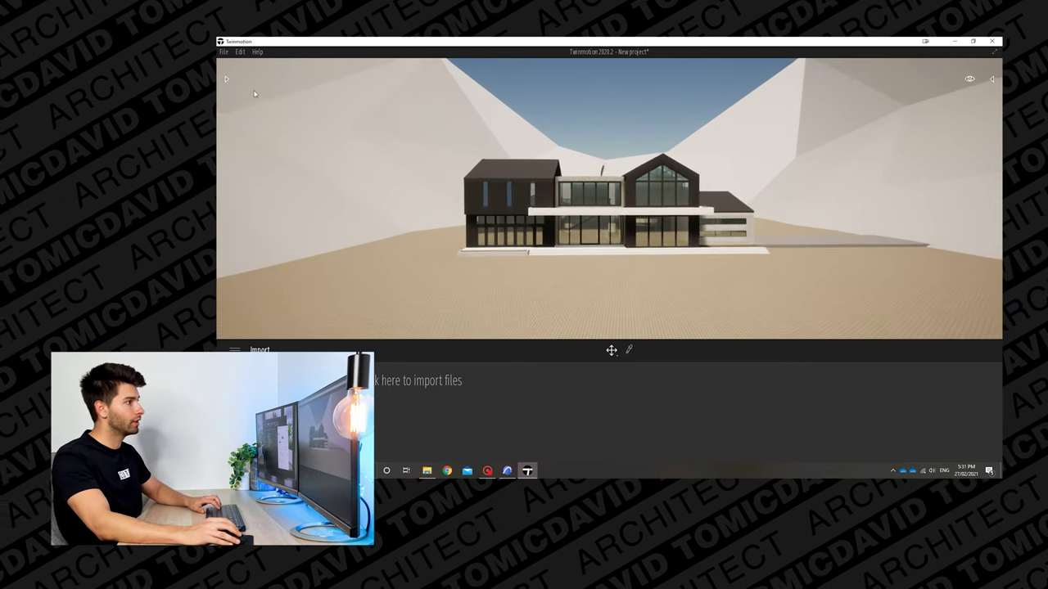
right_click_drag(697, 252, 691, 238)
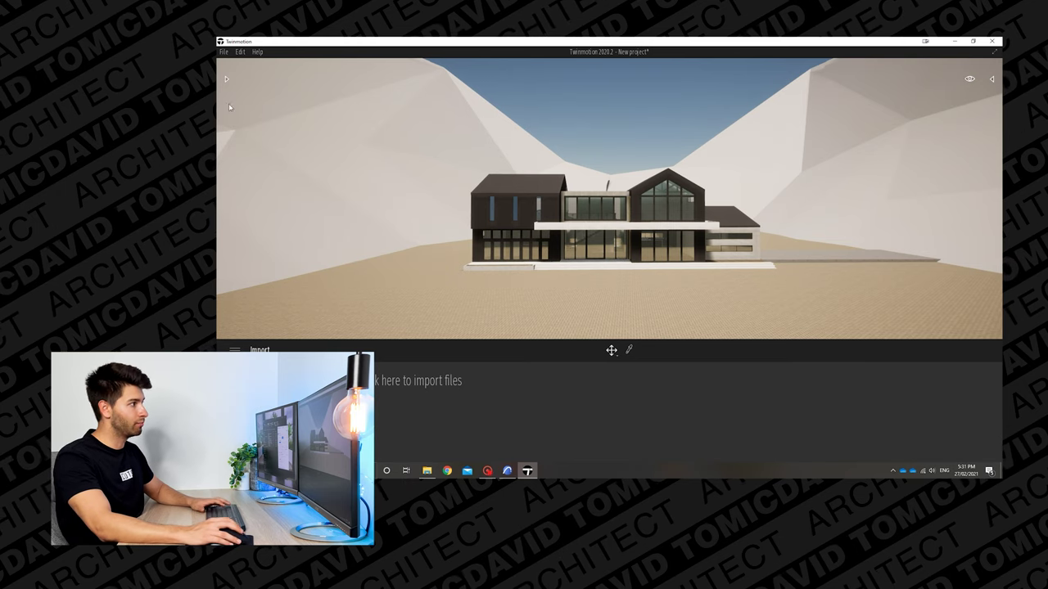
Apply the Mossy rocks material from the natural ground materials to the surrounding terrain slopes, with a scale of 10.
left_click(227, 79)
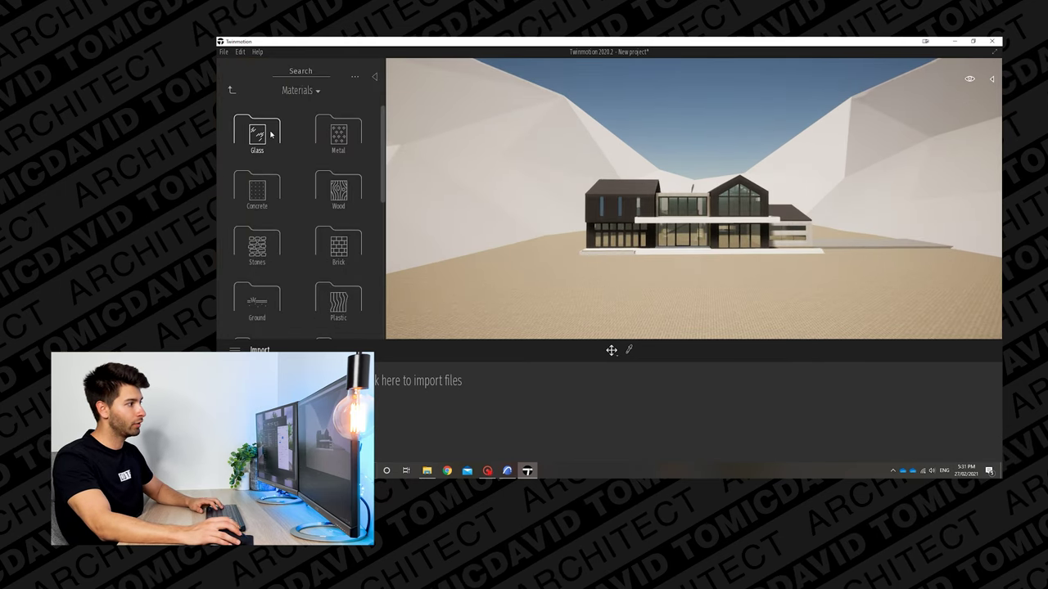
left_click(257, 296)
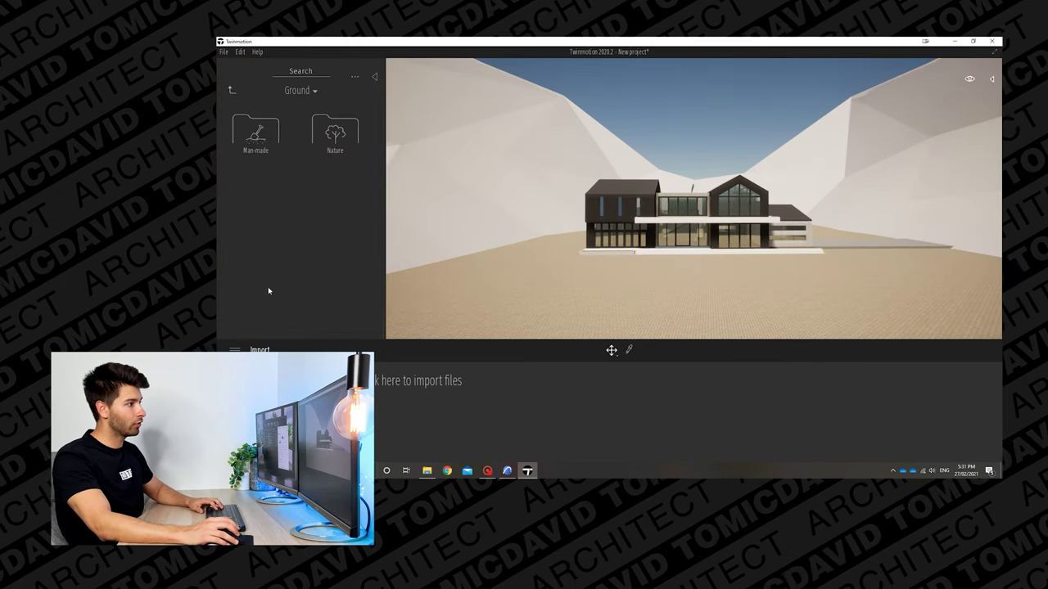
left_click(329, 150)
scroll(343, 245, "down", 5)
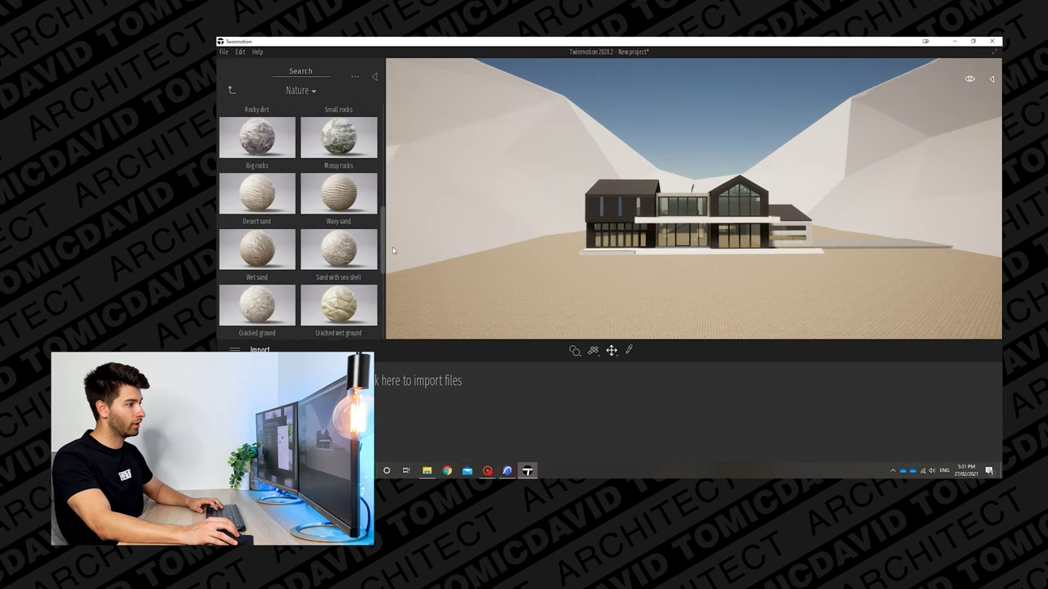
left_click_drag(393, 254, 460, 204)
scroll(352, 217, "up", 1)
mouse_move(340, 210)
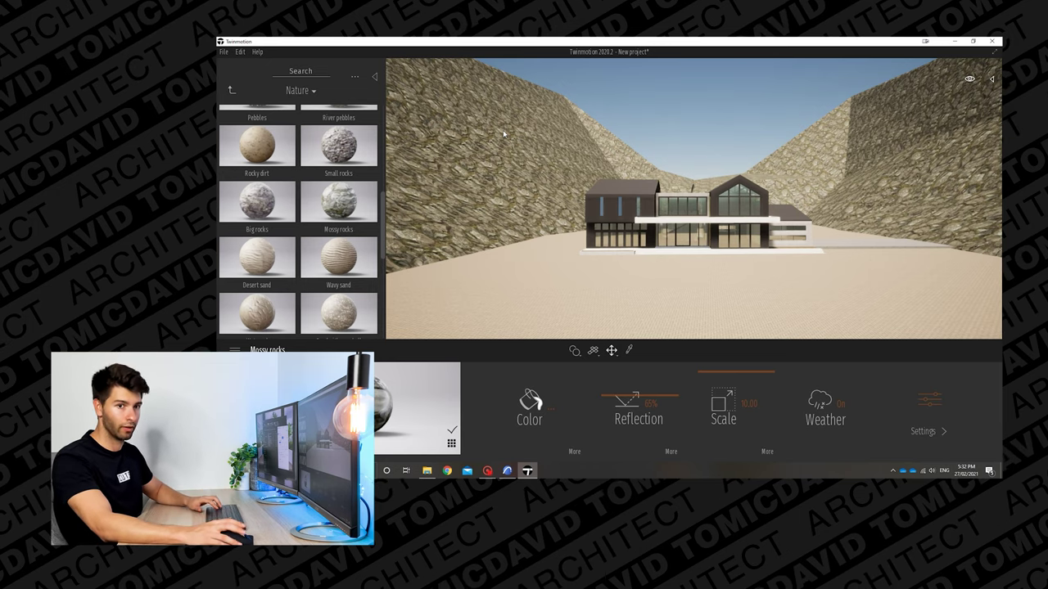
Apply the Sea 02 water material to the flat ground surface in front of the house.
left_click(232, 91)
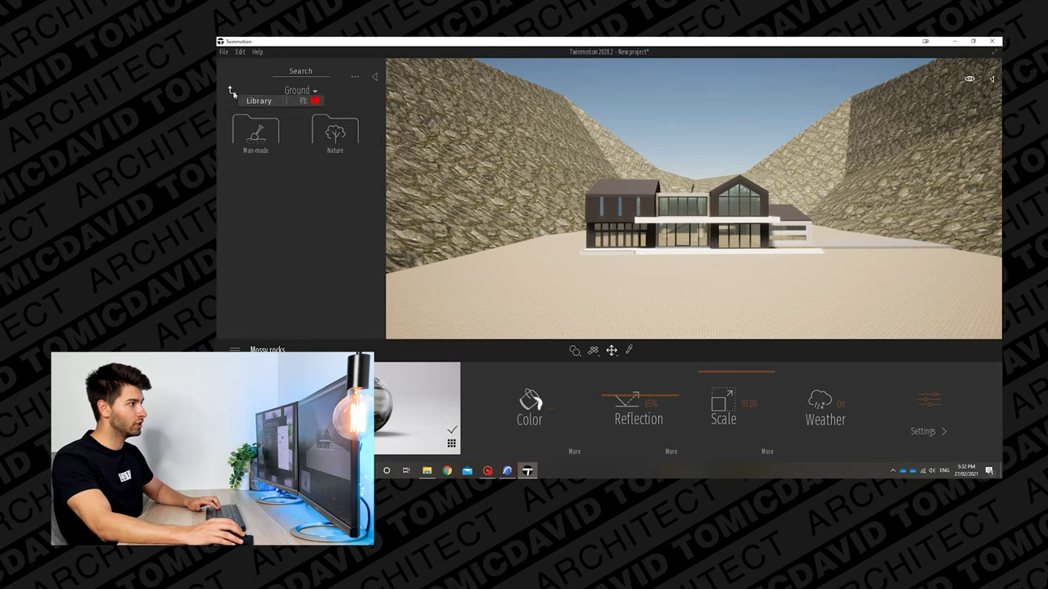
left_click(232, 90)
left_click(278, 137)
scroll(366, 246, "down", 5)
left_click(259, 256)
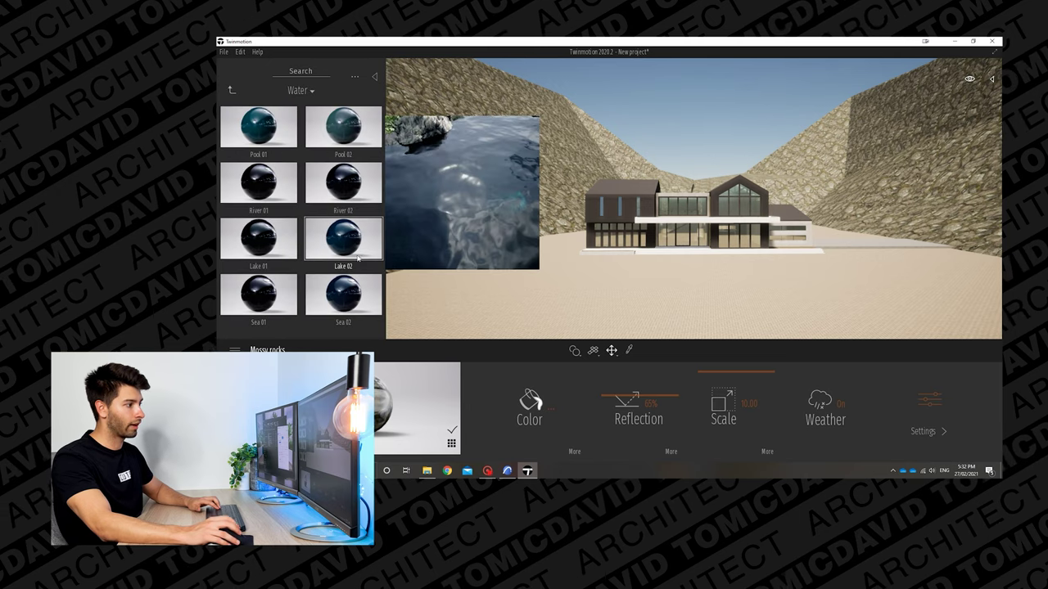
left_click_drag(343, 295, 660, 307)
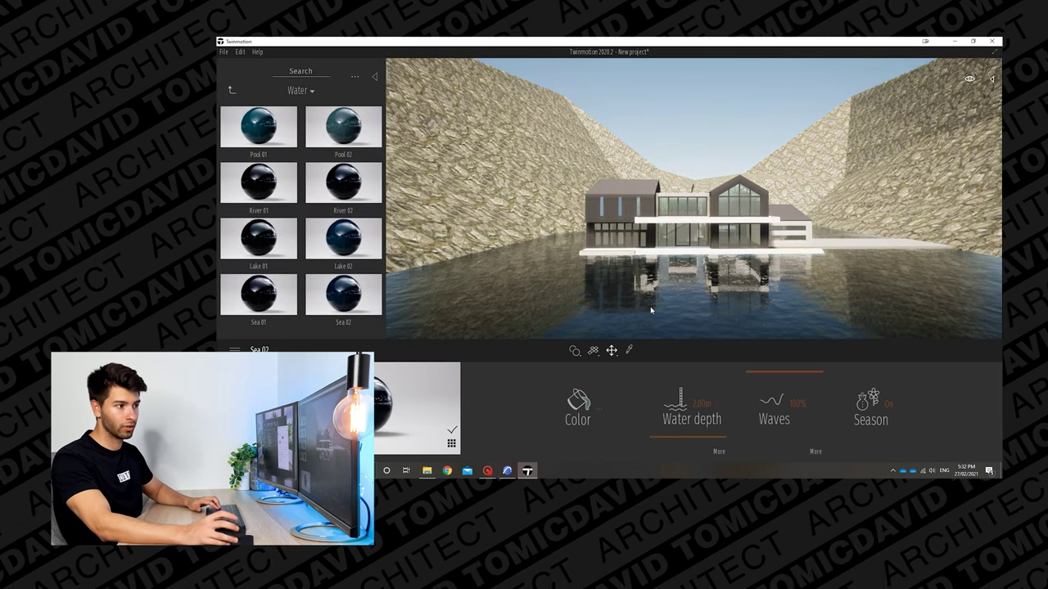
right_click_drag(664, 320, 696, 312)
middle_click_drag(685, 316, 679, 306)
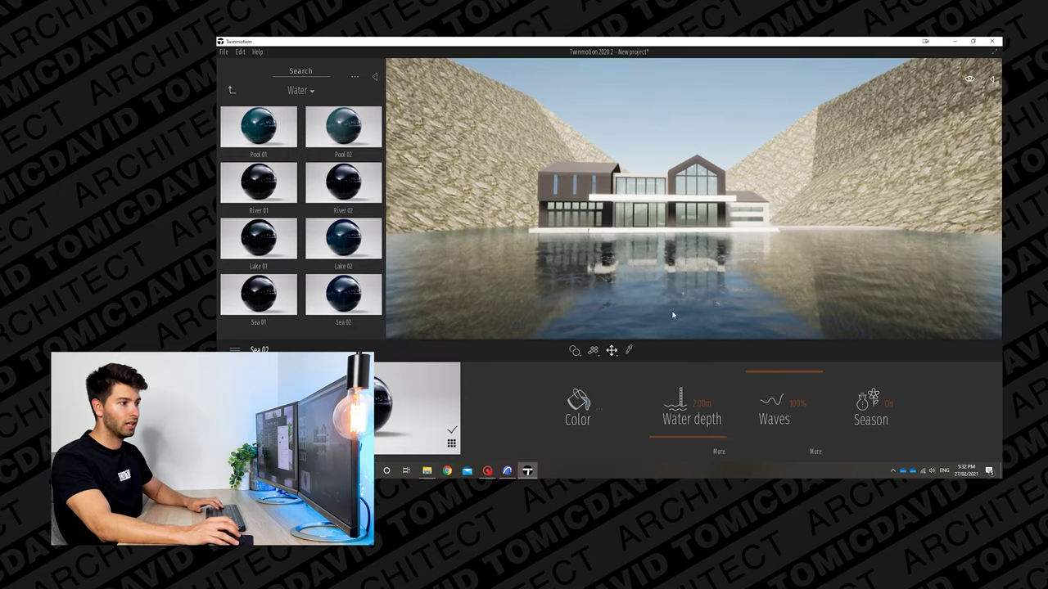
Try the River 02 and Lake 02 water materials on the surface around the house, and reapply Sea 02.
left_click(271, 131)
left_click(337, 133)
left_click_drag(352, 203, 568, 299)
left_click_drag(347, 241, 612, 325)
left_click_drag(343, 293, 573, 319)
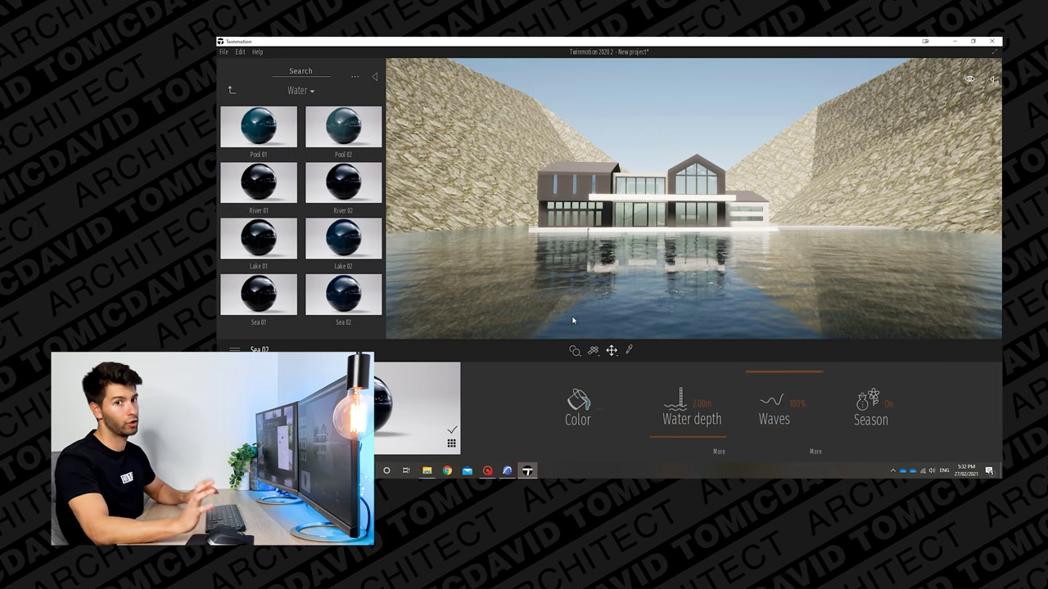
Apply the Poured concrete 01 material to the upper-floor wall that links the two gabled volumes.
key("w")
key("w")
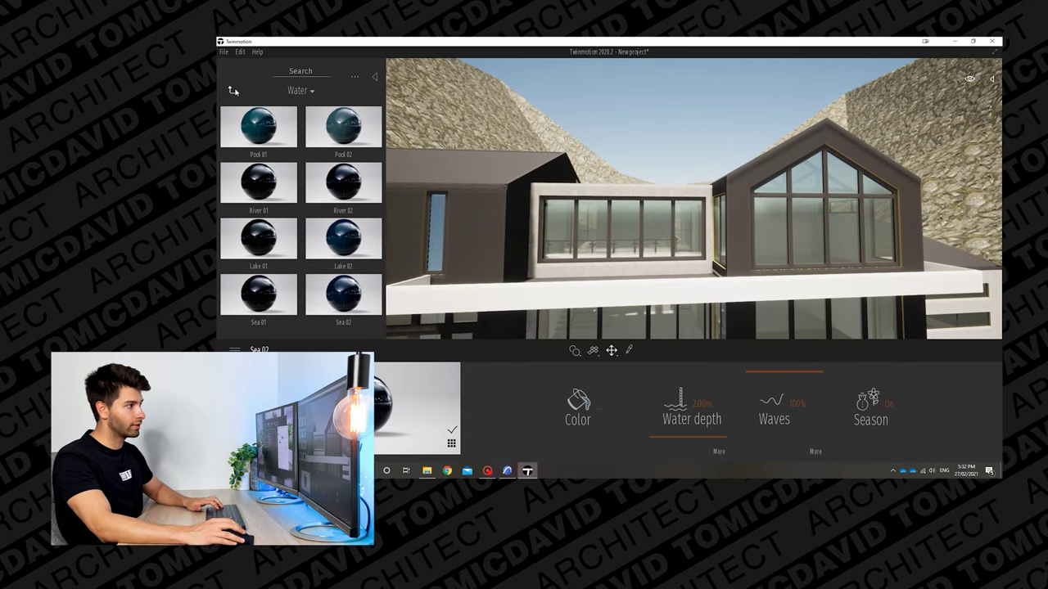
left_click(232, 90)
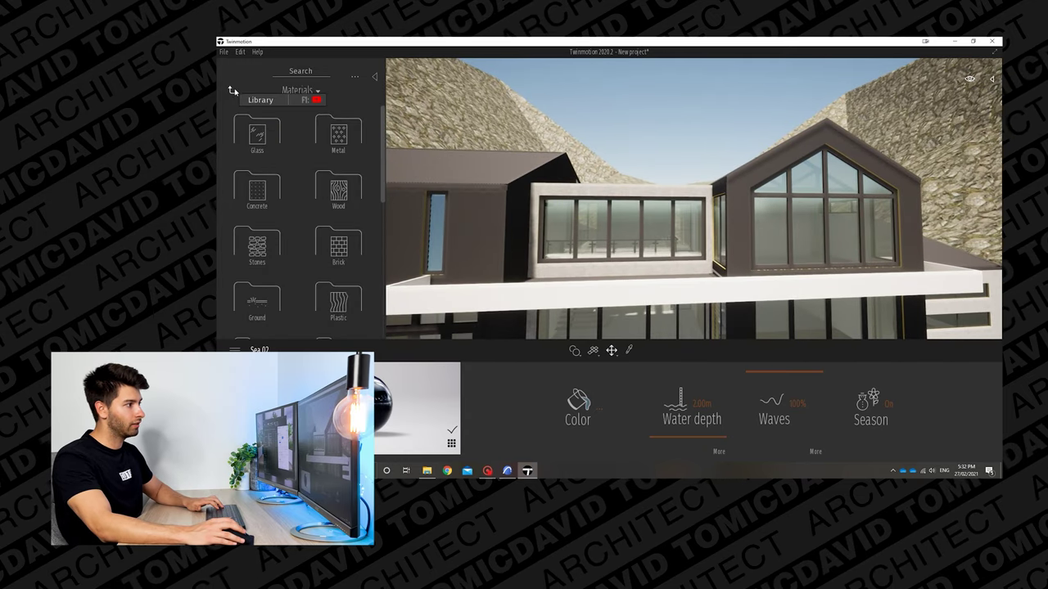
left_click(280, 185)
scroll(678, 243, "up", 3)
scroll(263, 293, "down", 1)
scroll(264, 293, "down", 2)
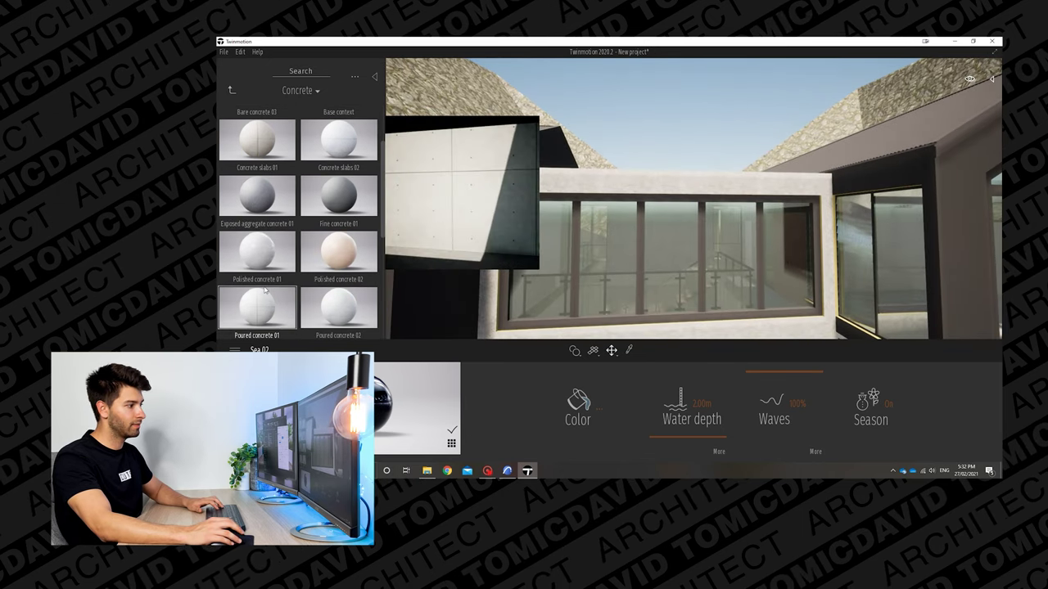
left_click(613, 184)
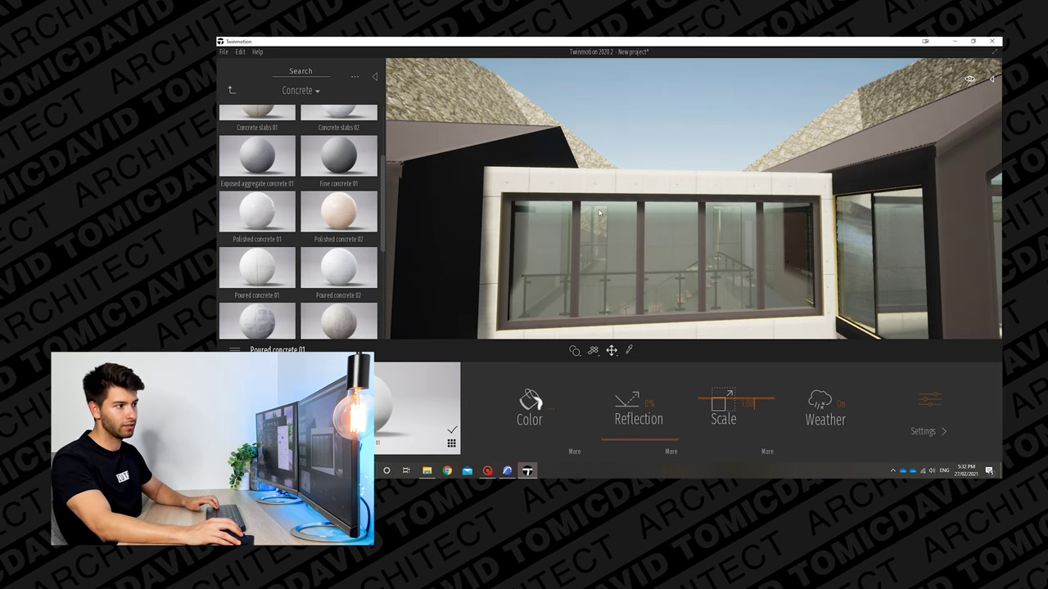
Apply the Brushed aluminium 01 metal material to the yellow trim around the upper-floor windows.
scroll(647, 235, "down", 5)
middle_click_drag(600, 241, 689, 157, "shift")
right_click_drag(689, 156, 687, 124)
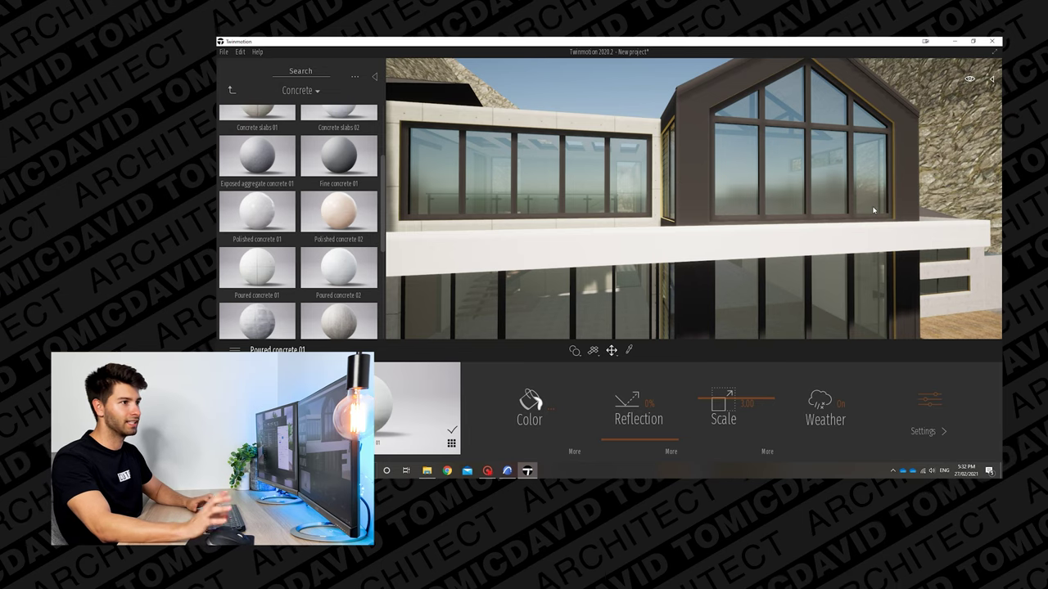
scroll(714, 206, "up", 3)
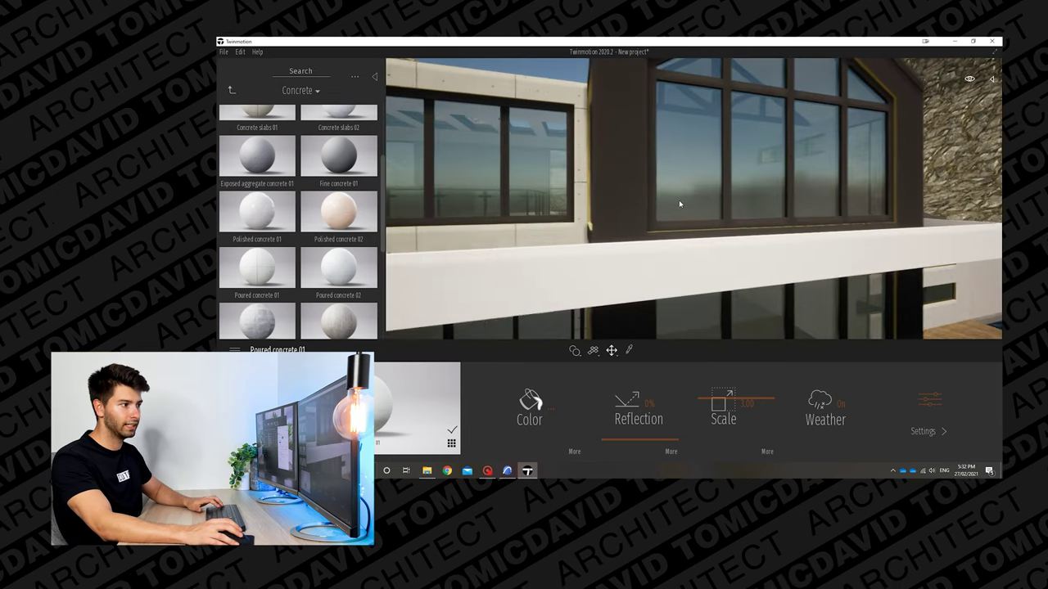
middle_click_drag(679, 208, 617, 261)
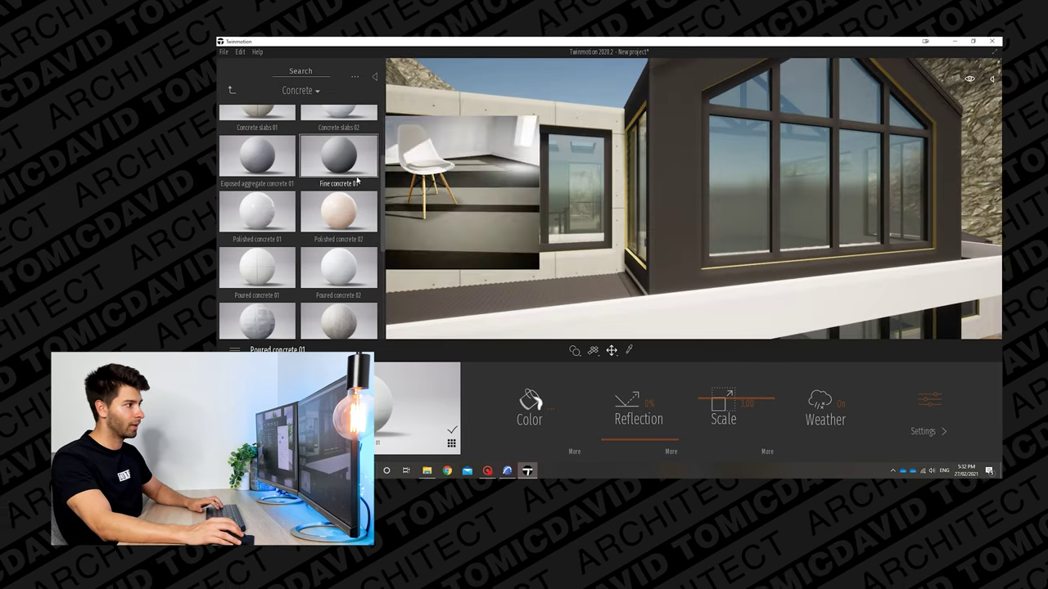
left_click_drag(327, 162, 640, 265)
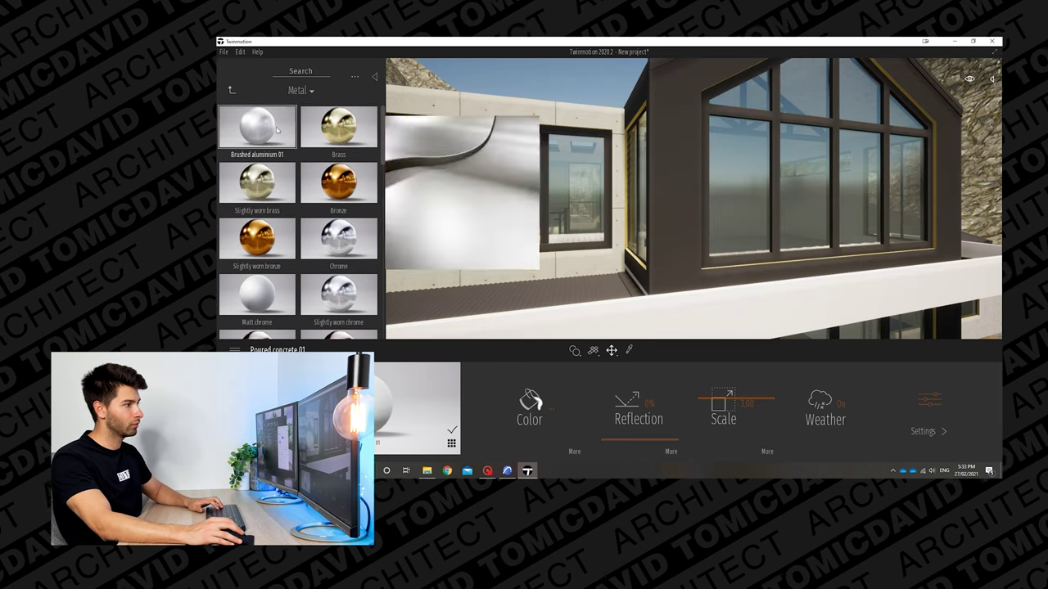
mouse_move(257, 129)
left_mouse_down()
mouse_move(606, 237)
mouse_move(634, 260)
left_mouse_up()
Set the colour of the window trim's Brushed aluminium 01 material to dark grey 2C2C2C.
left_click(546, 406)
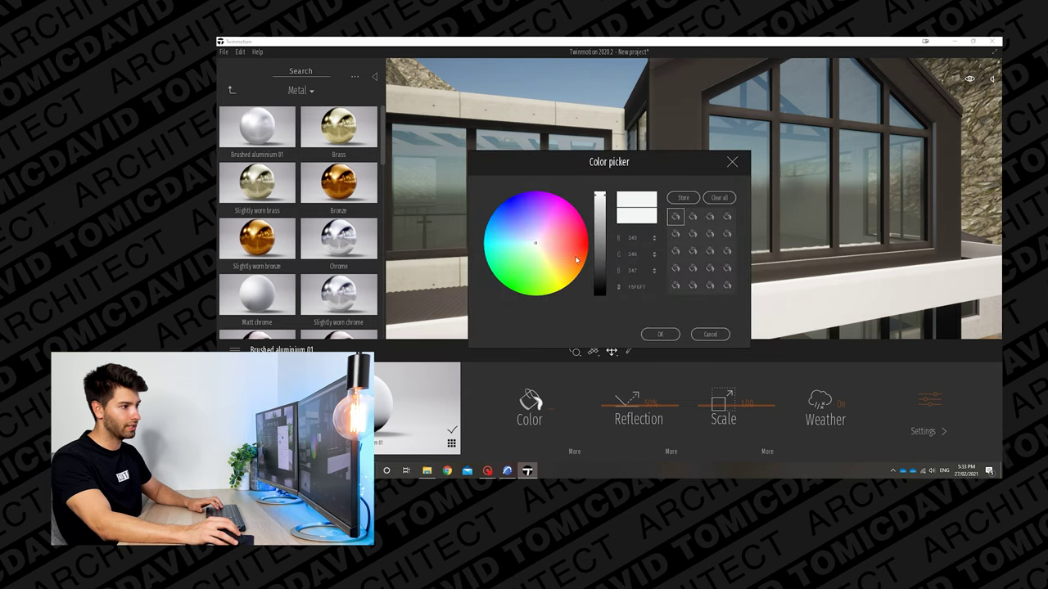
left_click_drag(608, 161, 462, 145)
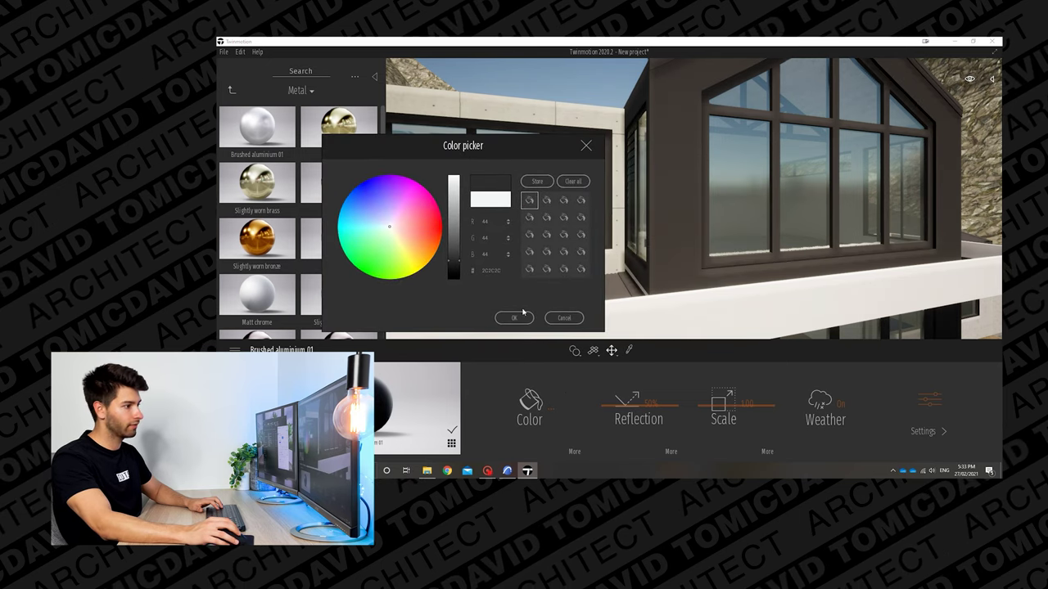
left_click(514, 317)
Apply the Ipe A wood material to the dark cladding of the gabled upper-floor facade.
left_click(233, 91)
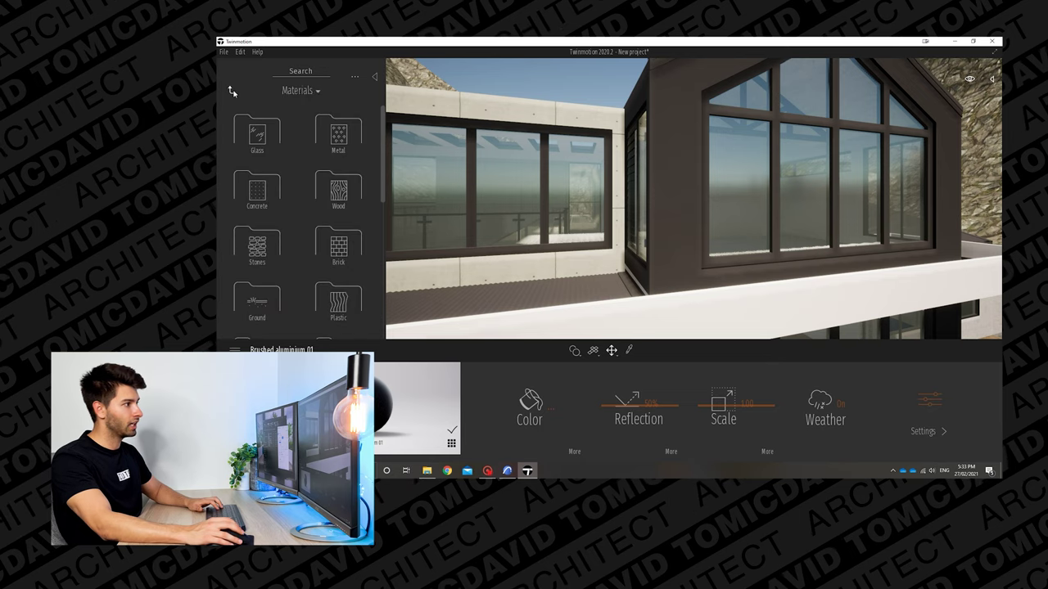
left_click(342, 189)
left_click_drag(339, 127, 683, 204)
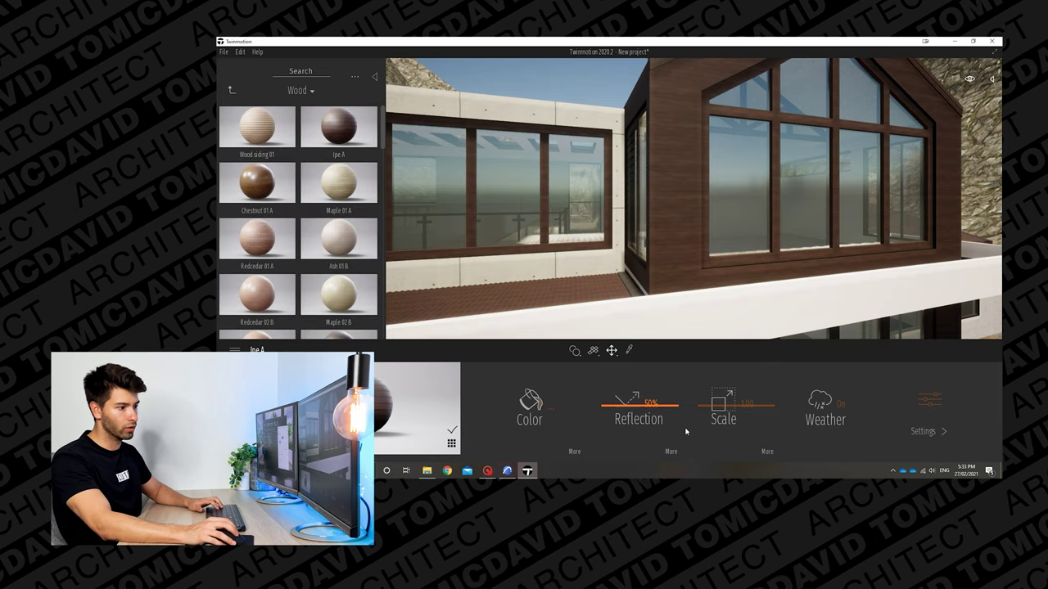
Rotate the Ipe A texture so that the cladding's wood grain runs vertically.
left_click(671, 451)
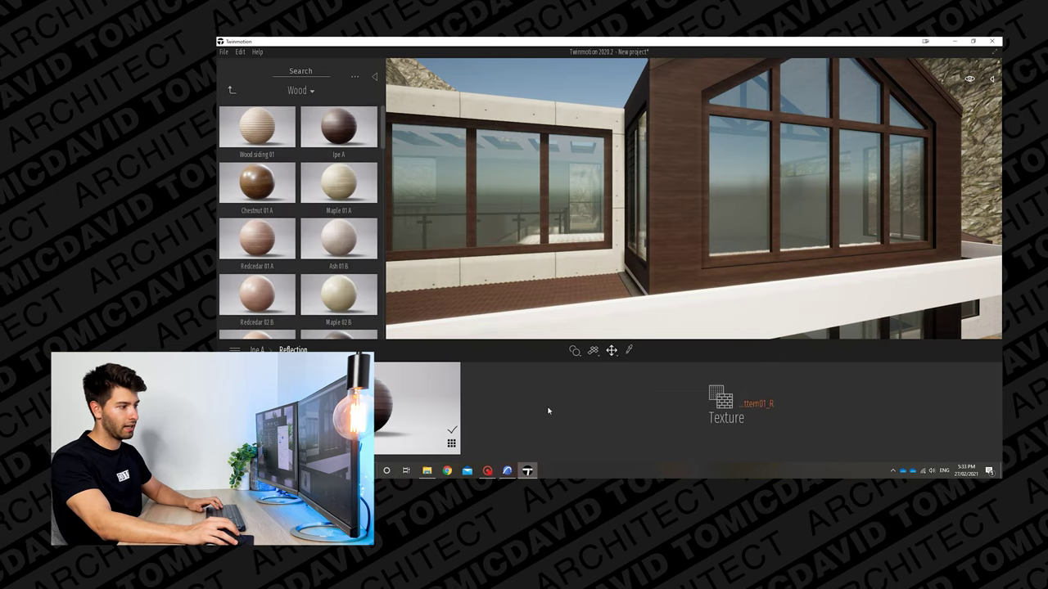
left_click(262, 351)
left_click(763, 453)
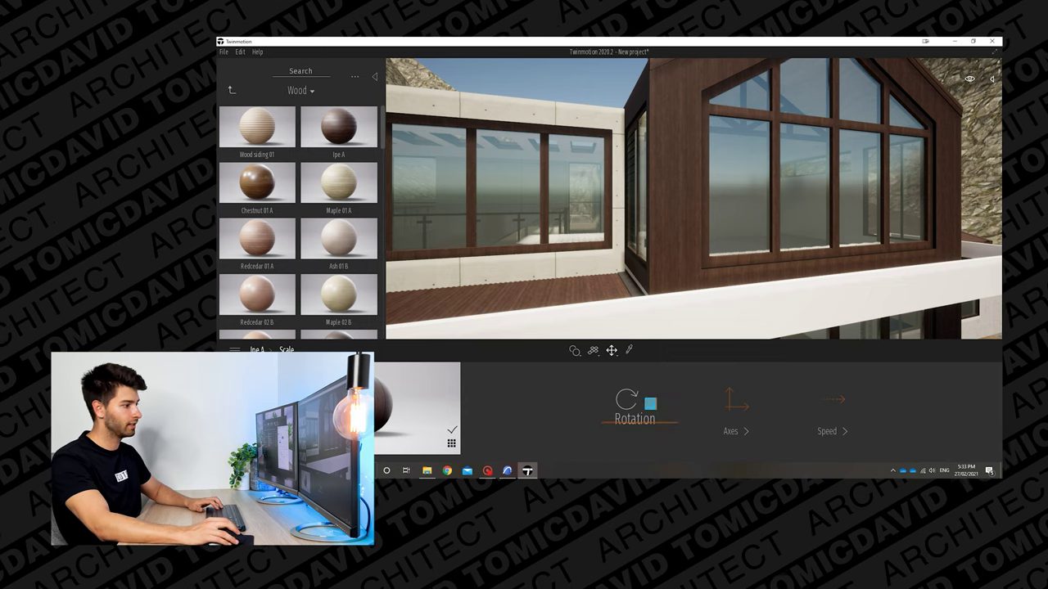
left_click(256, 350)
Recolour the cladding's Ipe A material to a neutral dark grey of about RGB 43, 43, 43.
left_click(548, 406)
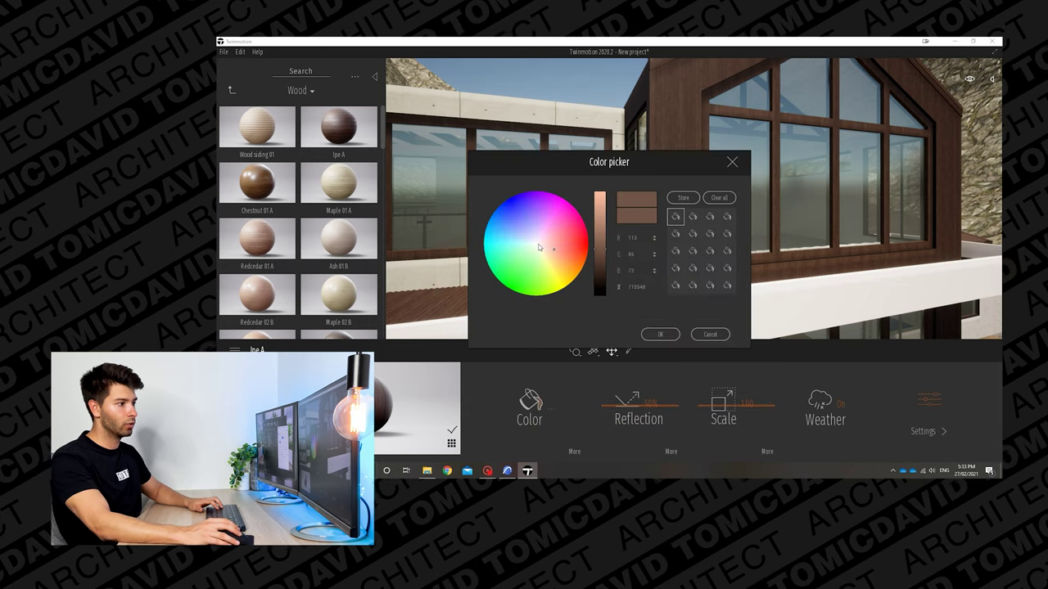
left_click(537, 242)
left_click(602, 279)
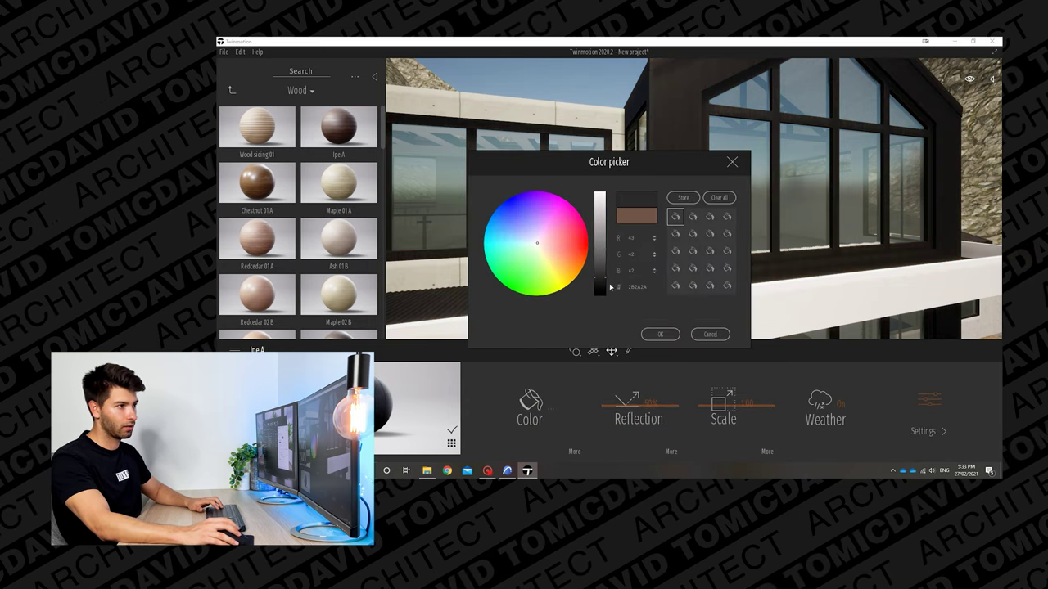
left_click(660, 334)
key("s")
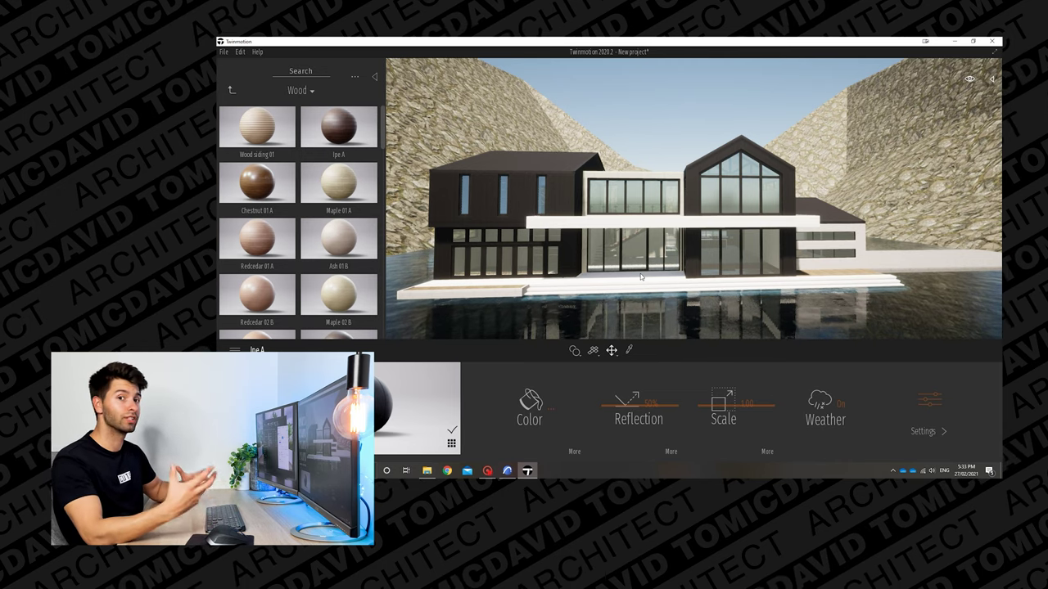
key("w")
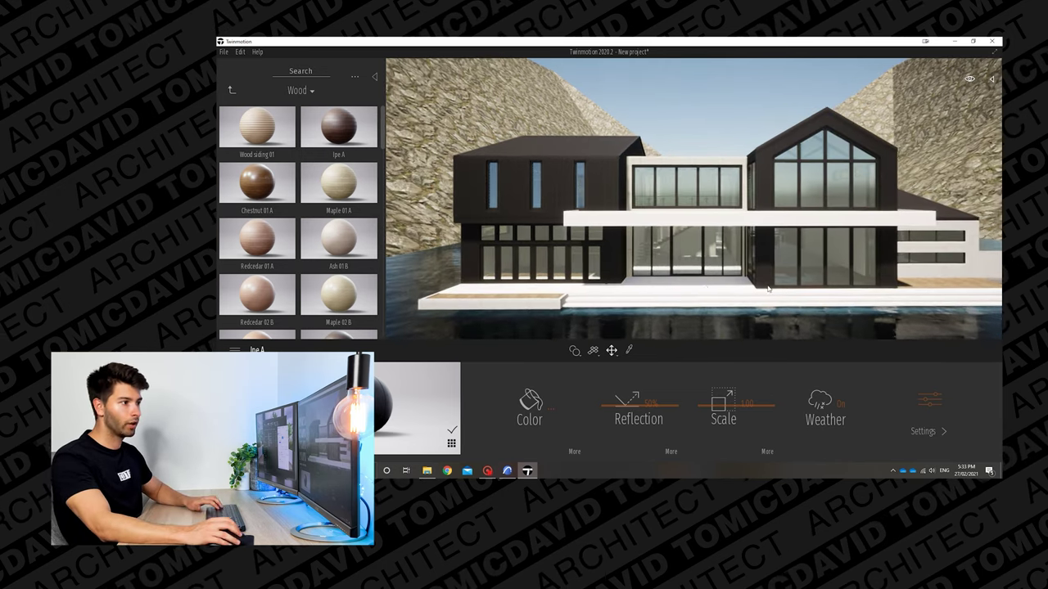
Apply the Reflective glass material to the windows of the gabled facade.
key("s")
key("q")
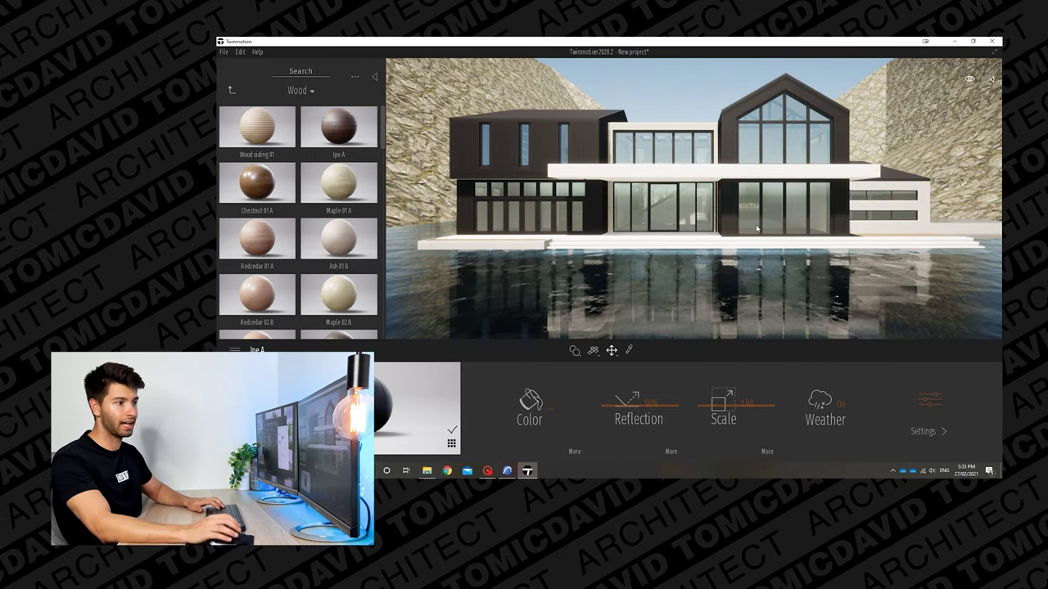
left_click(230, 93)
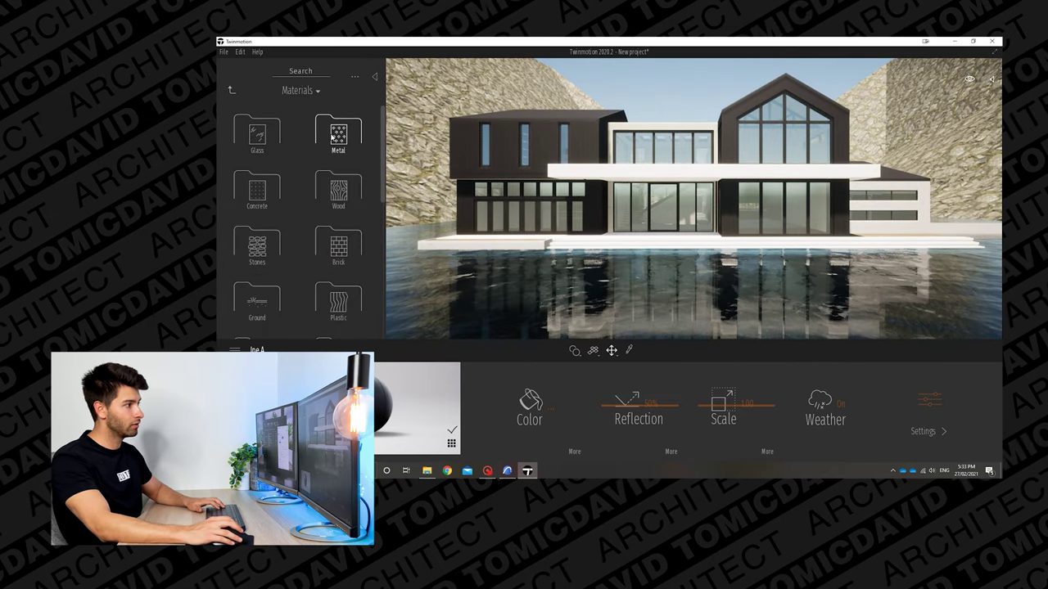
left_click(338, 119)
left_click_drag(344, 128, 811, 141)
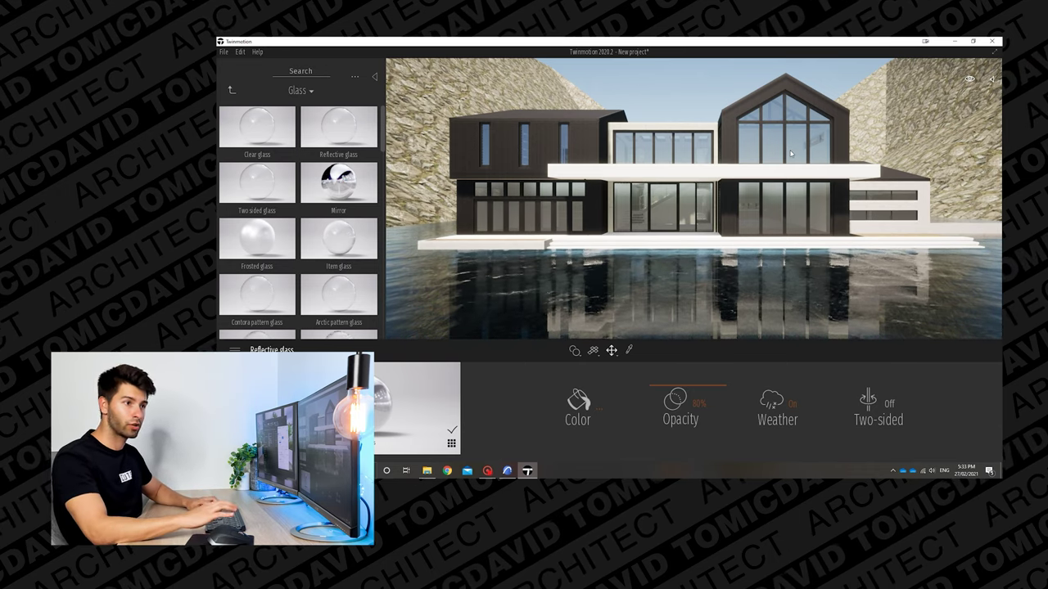
Place a small group of Colorado Spruce trees on the rocky slope to the left of the house.
key("s")
key("e")
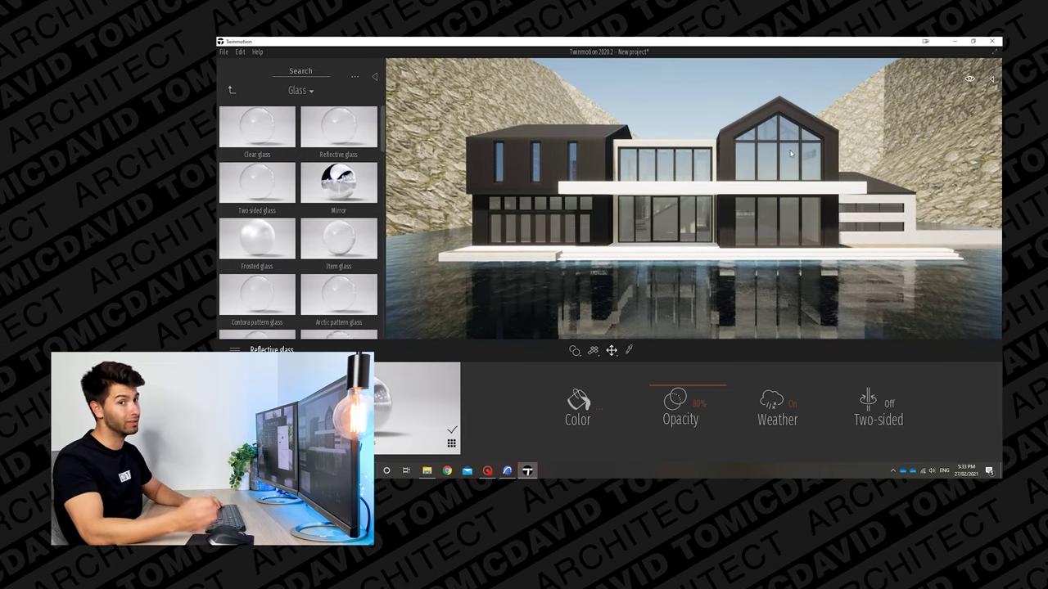
key("Down")
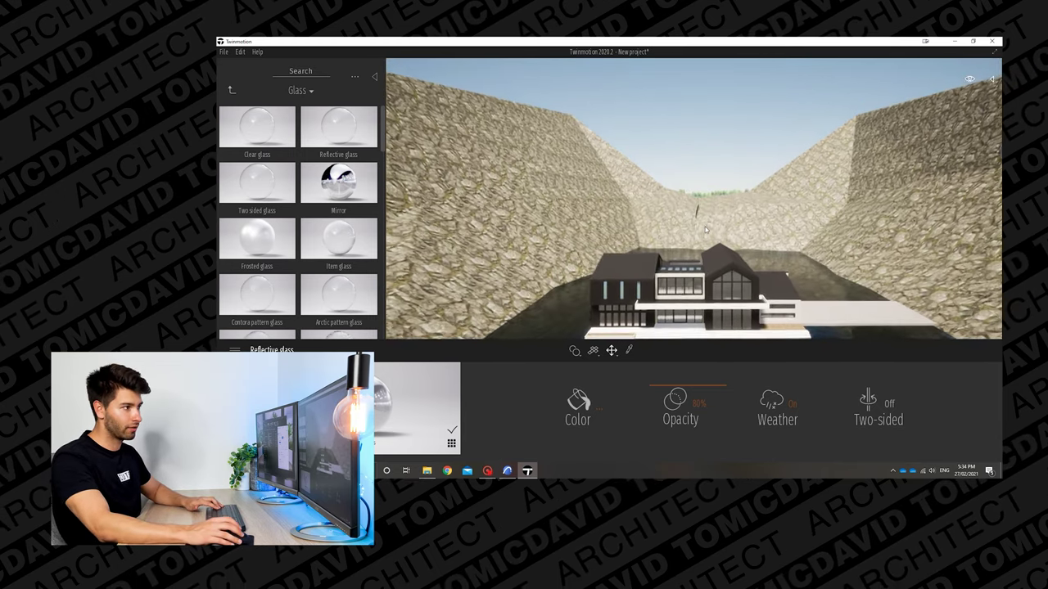
key("s")
key("e")
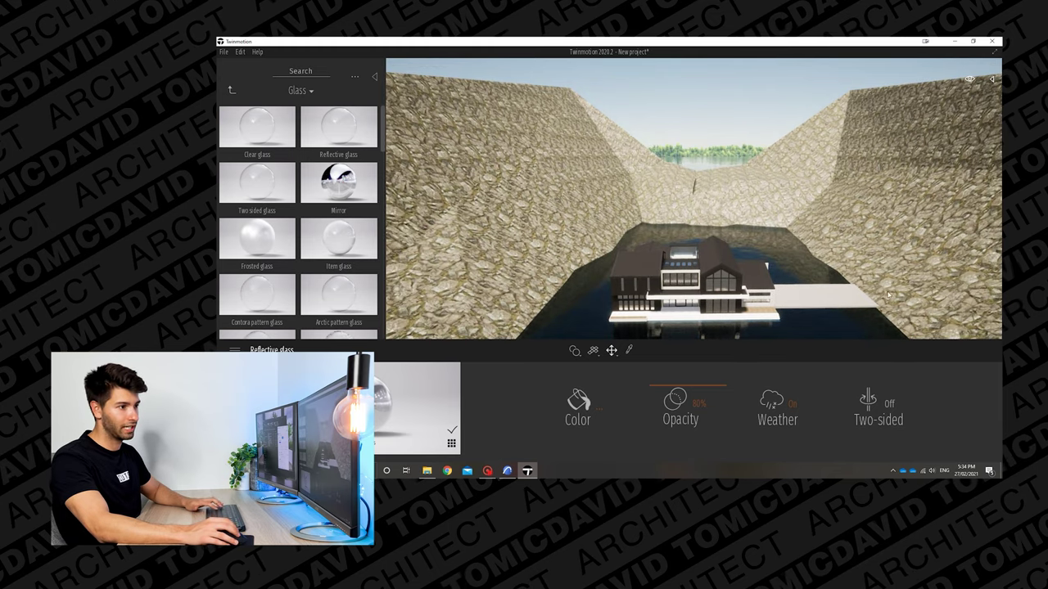
key("Down")
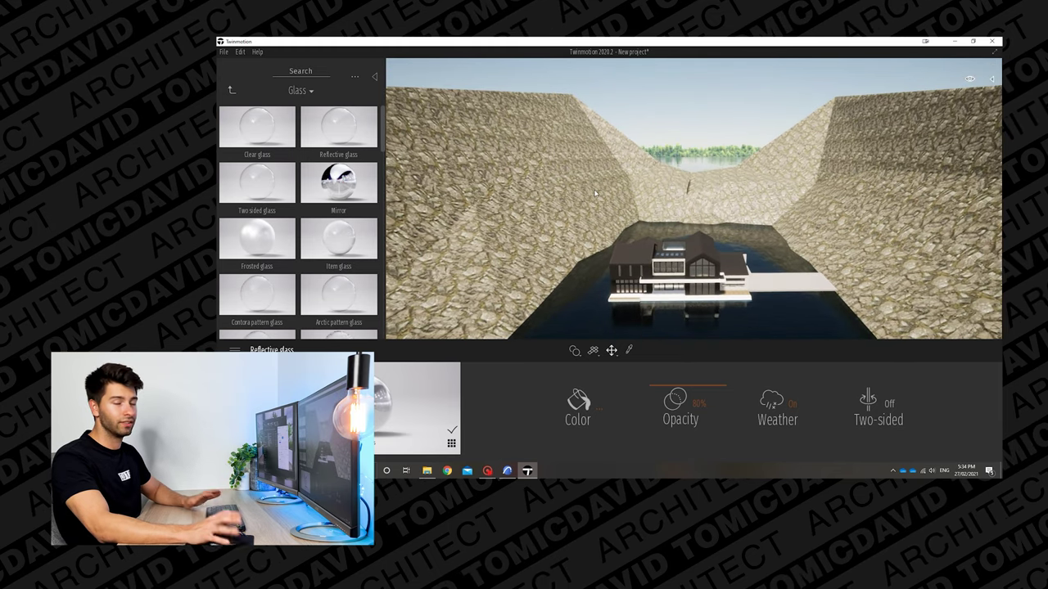
left_click(234, 92)
left_click(235, 93)
left_click(344, 144)
left_click(343, 133)
mouse_move(337, 295)
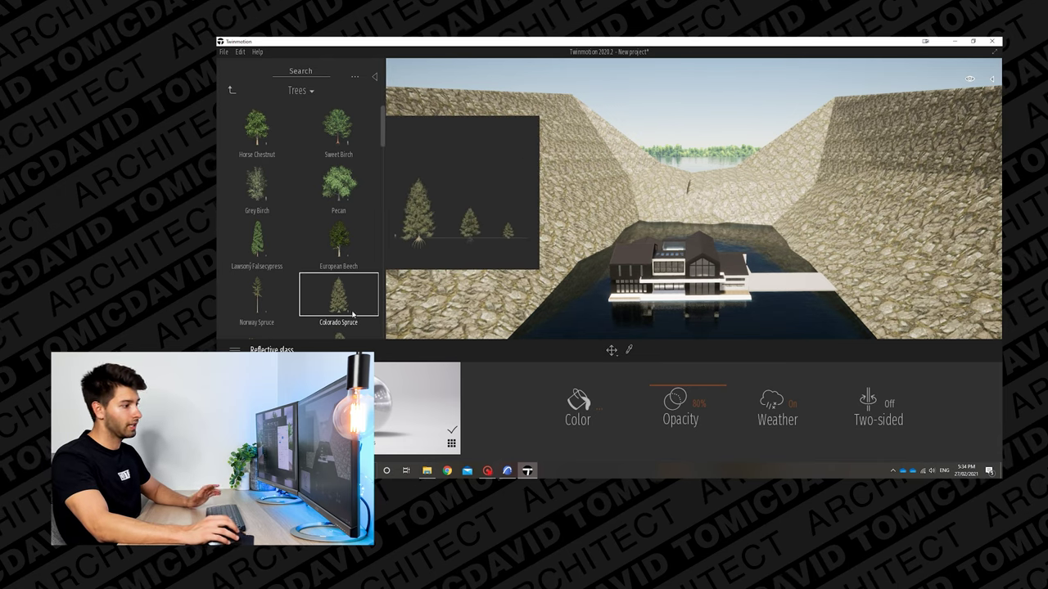
mouse_move(331, 312)
left_mouse_down()
mouse_move(524, 277)
mouse_move(512, 278)
mouse_move(542, 264)
mouse_move(570, 223)
left_mouse_up()
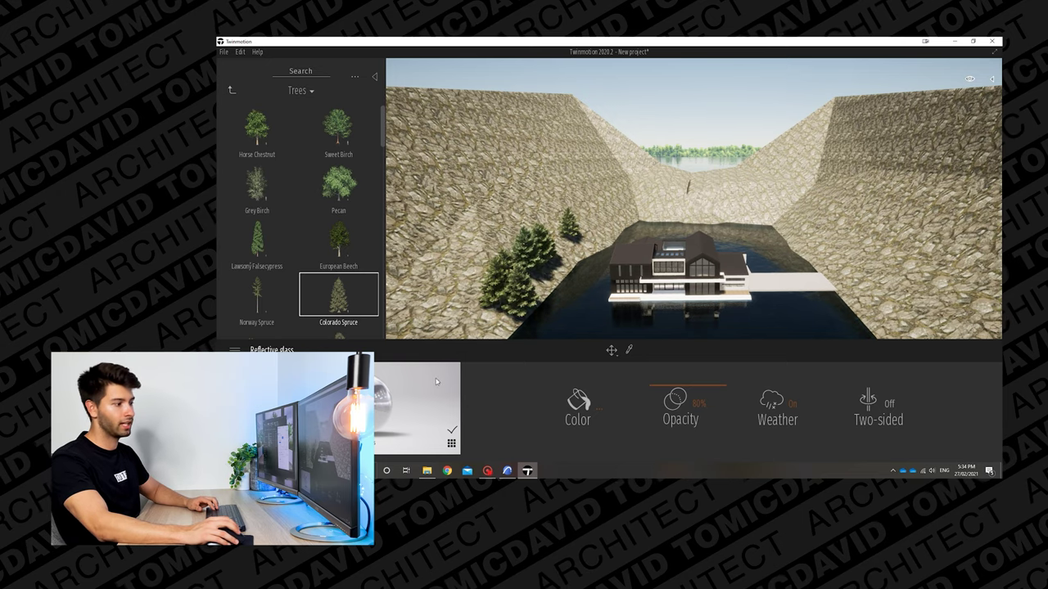
key("Escape")
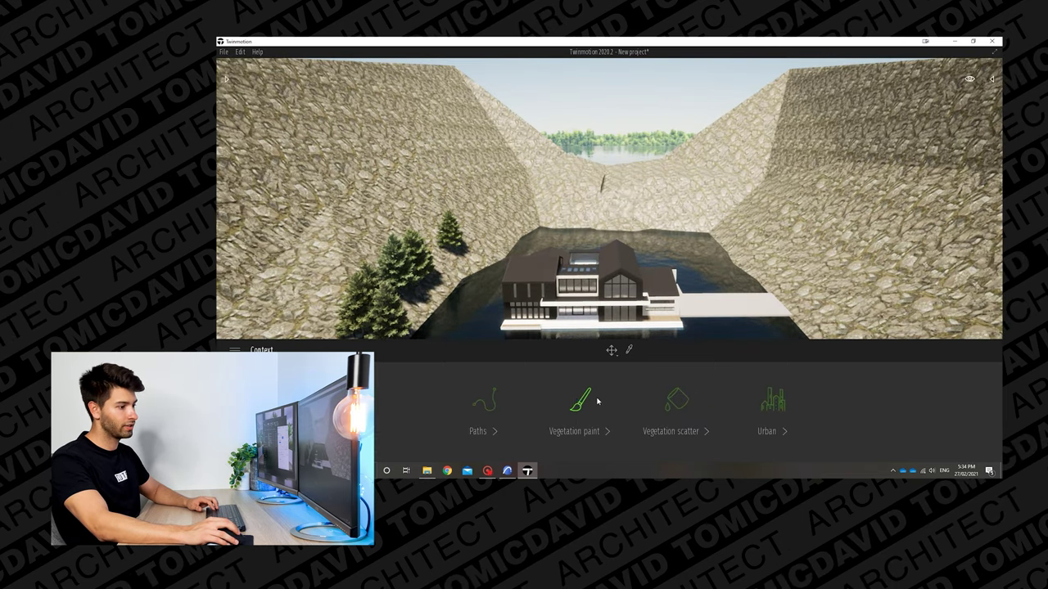
Cover the rocky slopes around the lake with Colorado Spruce using Vegetation paint at 10 m diameter and 100% density.
left_click(597, 401)
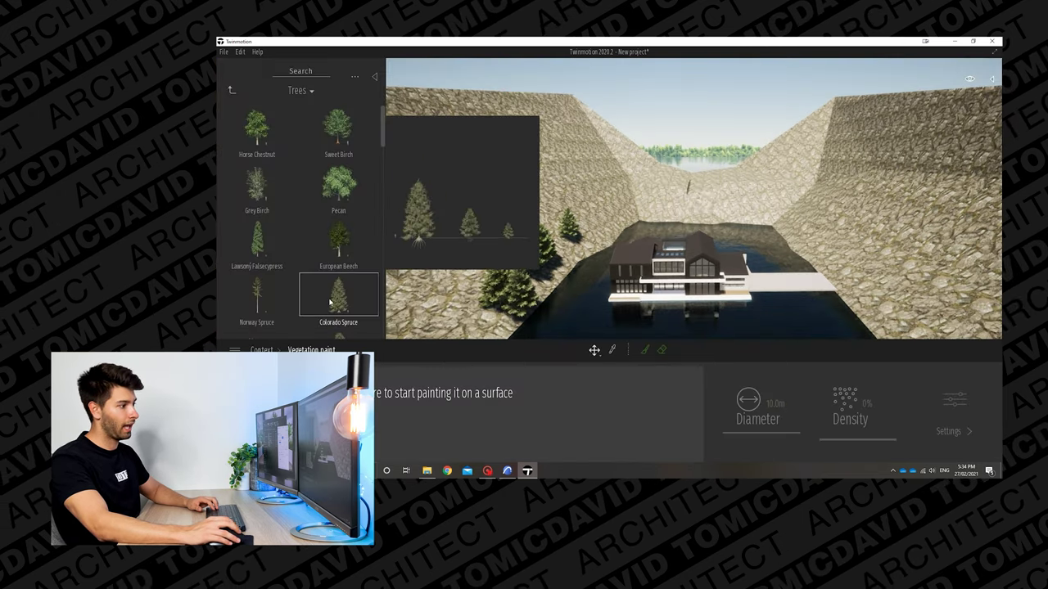
scroll(330, 304, "down", 1)
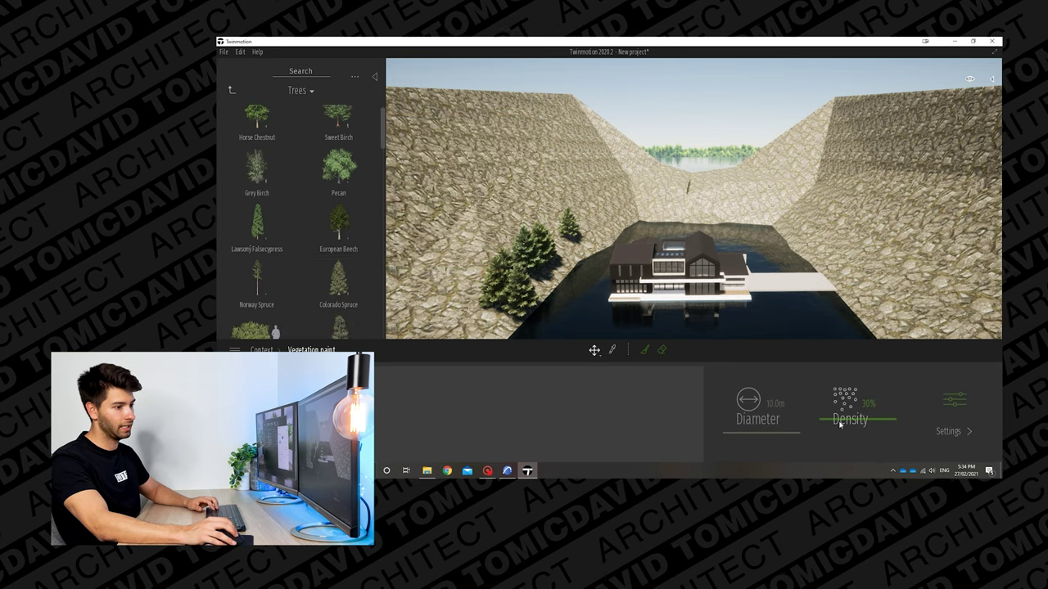
left_click(645, 350)
mouse_move(479, 264)
left_mouse_down()
mouse_move(546, 245)
mouse_move(533, 209)
mouse_move(491, 229)
mouse_move(458, 180)
mouse_move(458, 131)
mouse_move(570, 205)
mouse_move(577, 131)
mouse_move(546, 178)
mouse_move(622, 196)
mouse_move(583, 125)
left_mouse_up()
left_click_drag(647, 189, 654, 194)
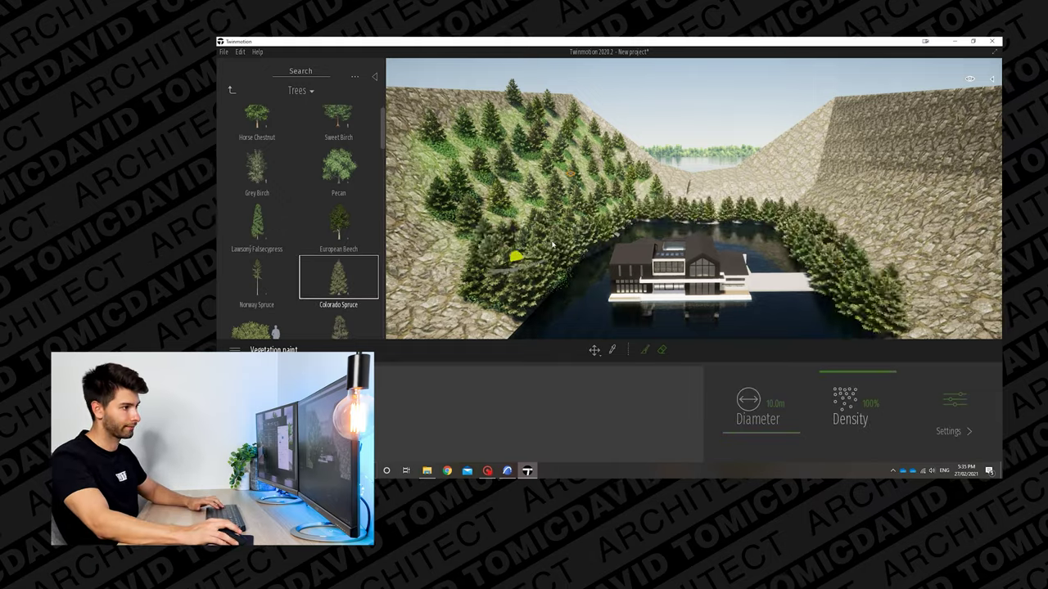
right_click_drag(496, 257, 831, 121)
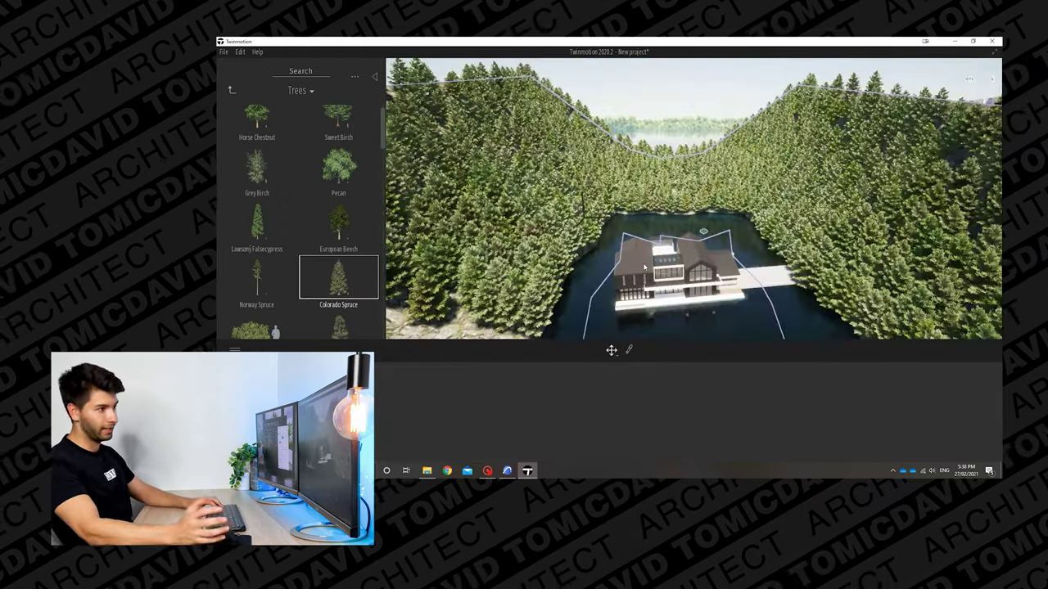
Select several Colorado Spruce trees along the ridgelines on both sides of the house and set their age to 100%.
right_click_drag(643, 300, 435, 187)
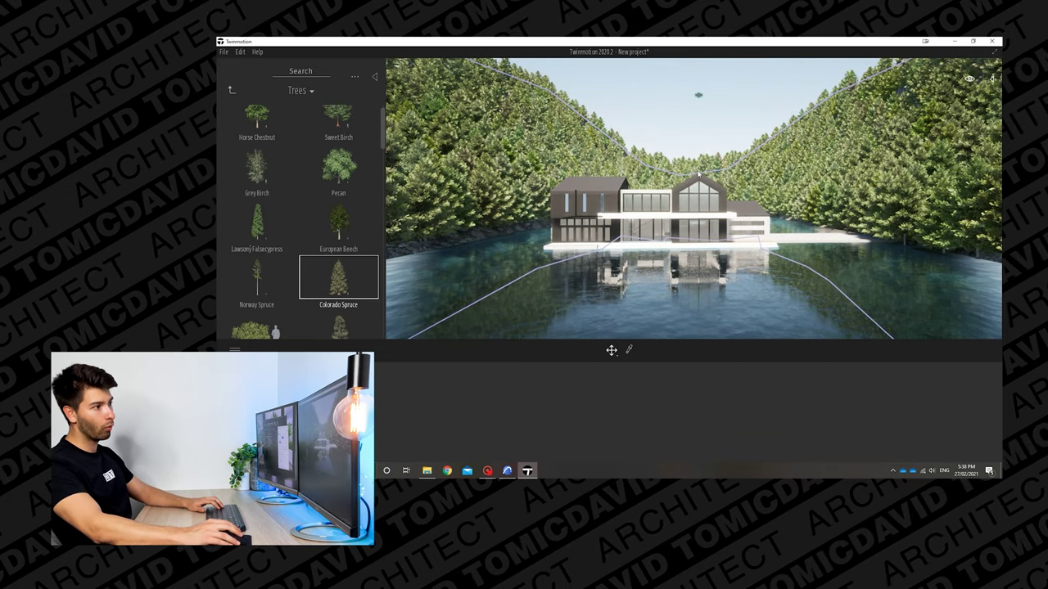
key("e")
key("w")
left_click(504, 131)
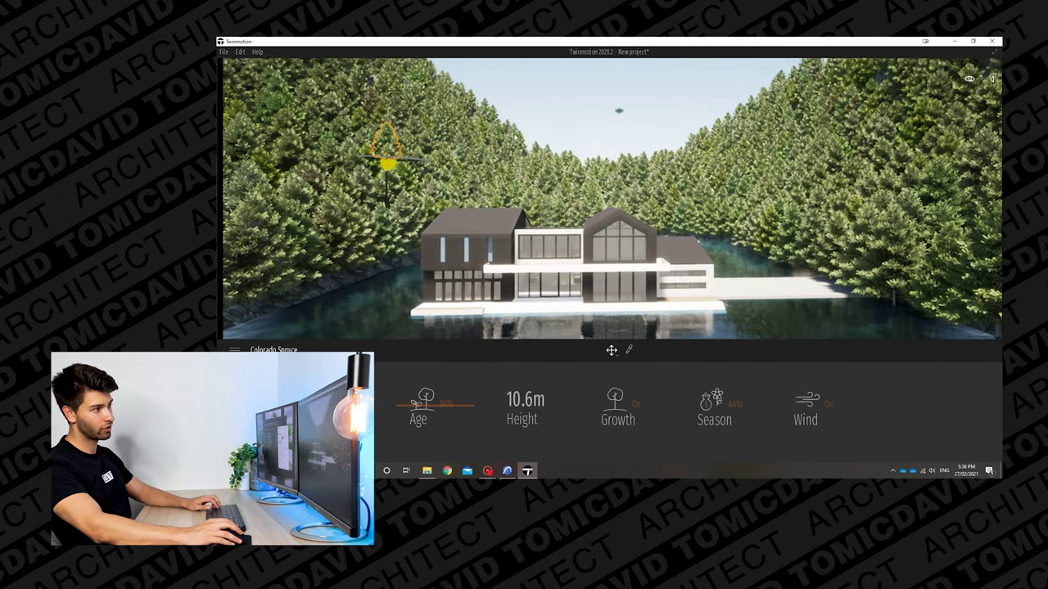
left_click(410, 103)
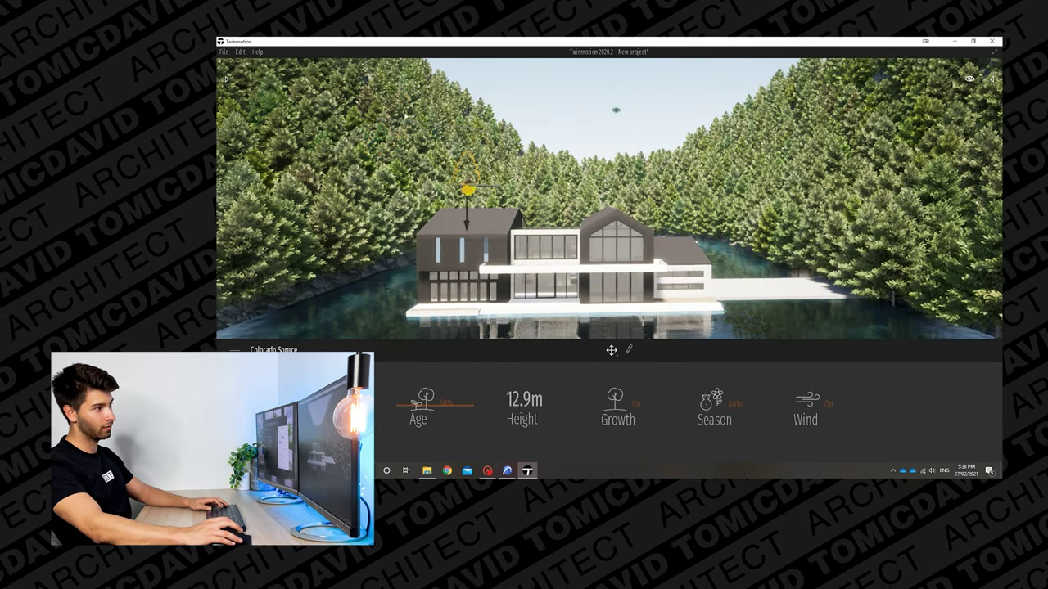
mouse_move(406, 404)
left_mouse_down()
mouse_move(399, 355)
mouse_move(402, 394)
left_mouse_up()
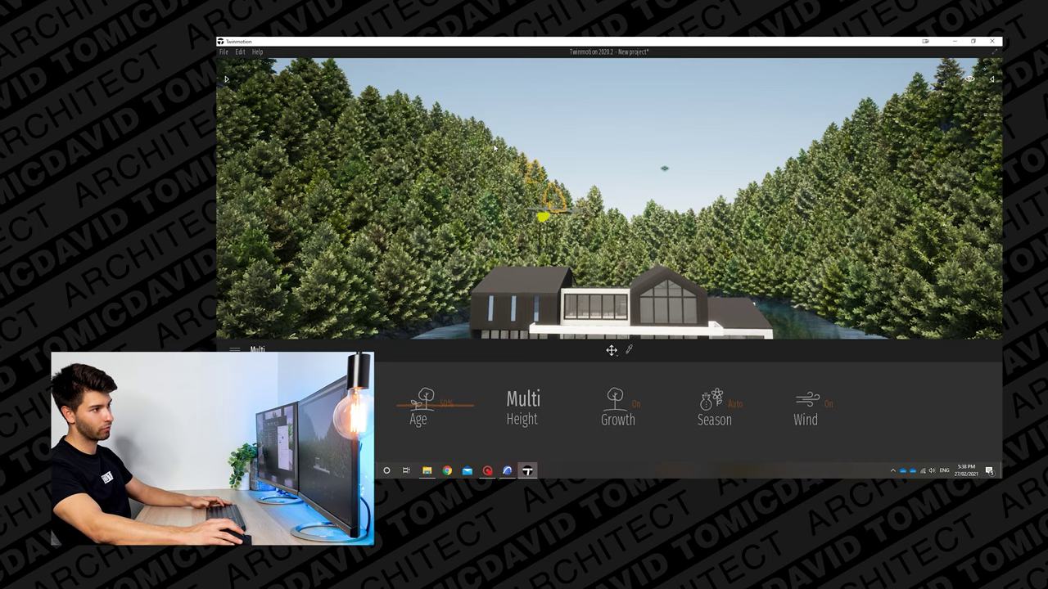
left_click(494, 148)
left_click(794, 170, "ctrl")
left_click_drag(411, 425, 400, 310)
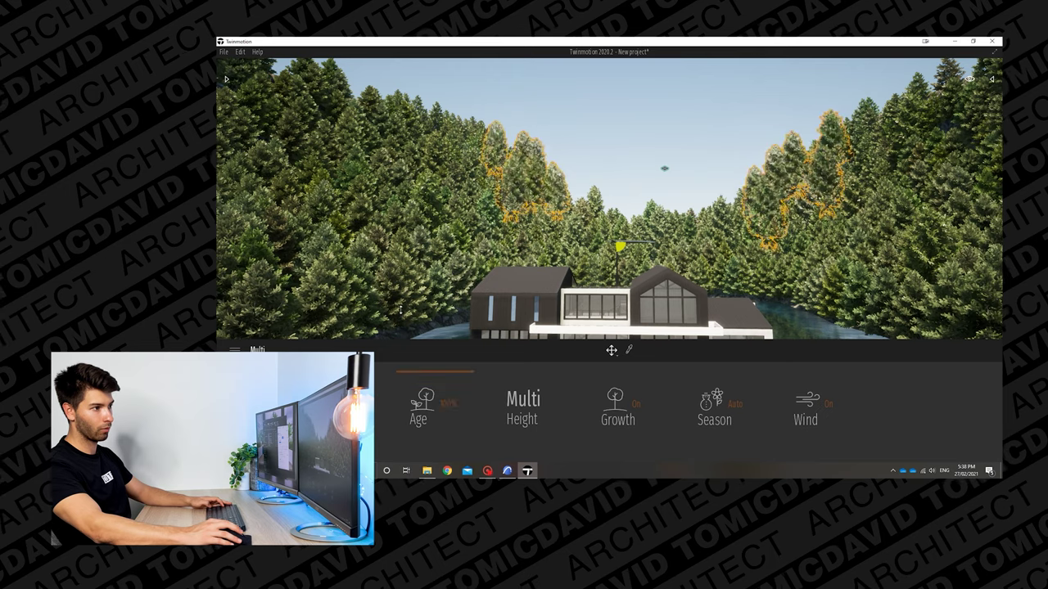
left_click(651, 199)
Create the first media image from a low viewpoint facing the house across the lake.
key("s")
right_click_drag(652, 199, 680, 256)
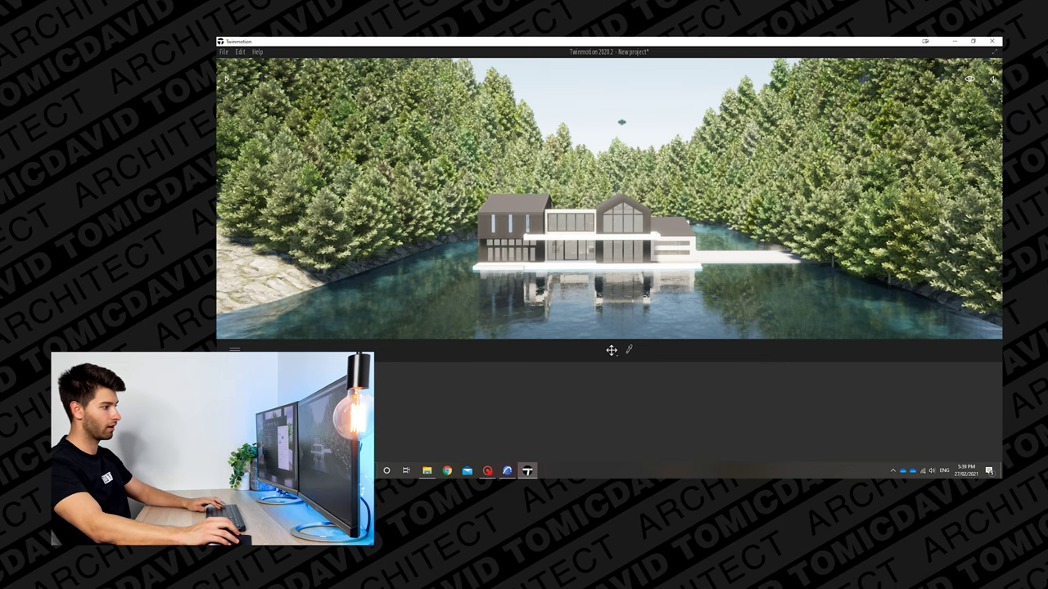
key("q")
key("s")
mouse_move(535, 267)
right_mouse_down()
mouse_move(545, 259)
mouse_move(527, 250)
right_mouse_up()
left_click(438, 403)
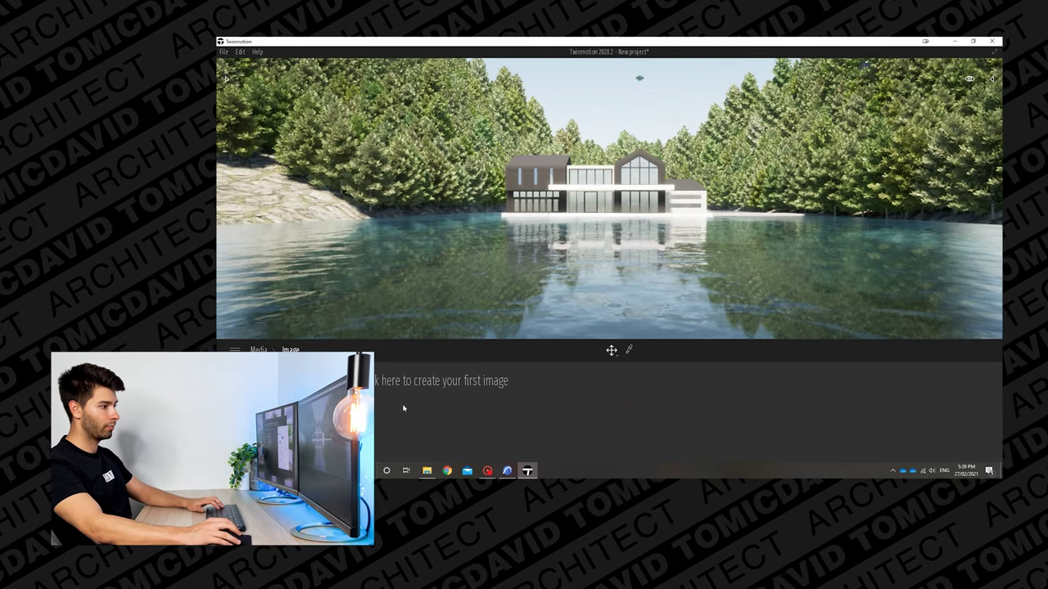
left_click(393, 381)
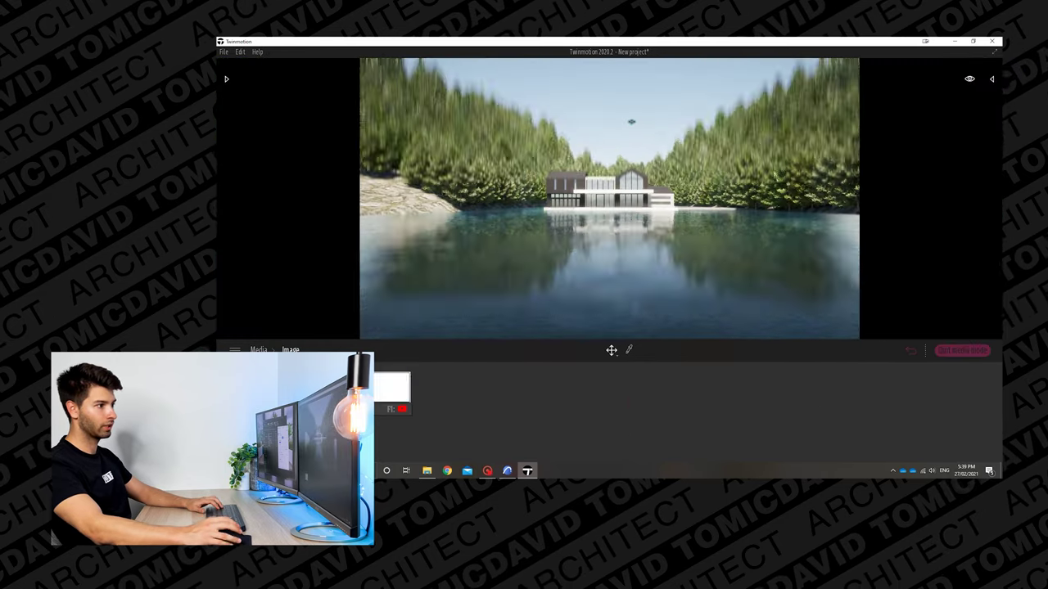
Reframe the image camera closer to the house, just above the lake surface, with the facade and its reflection centred.
key("w")
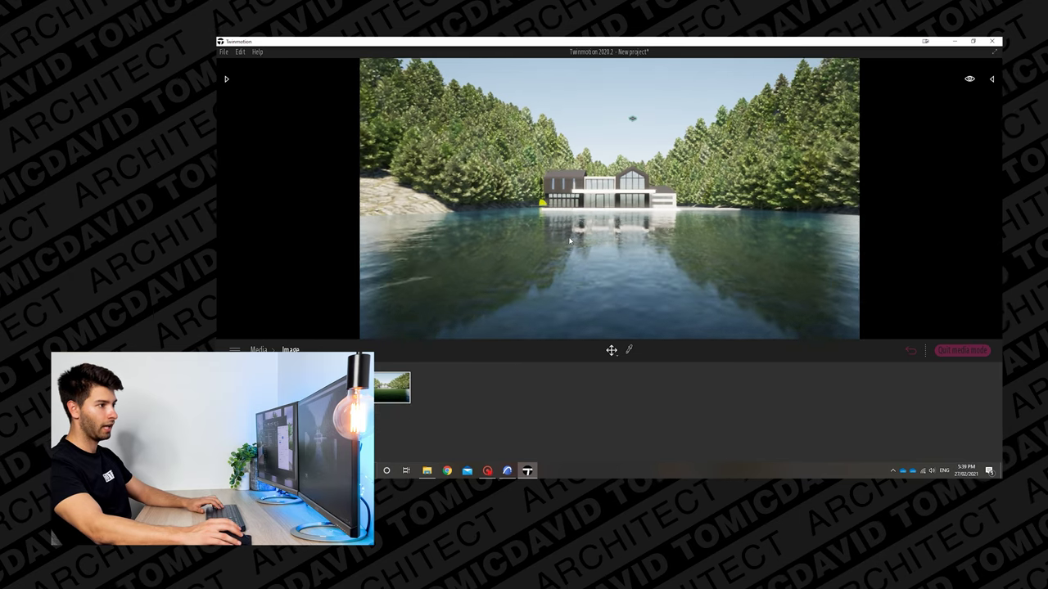
key("w")
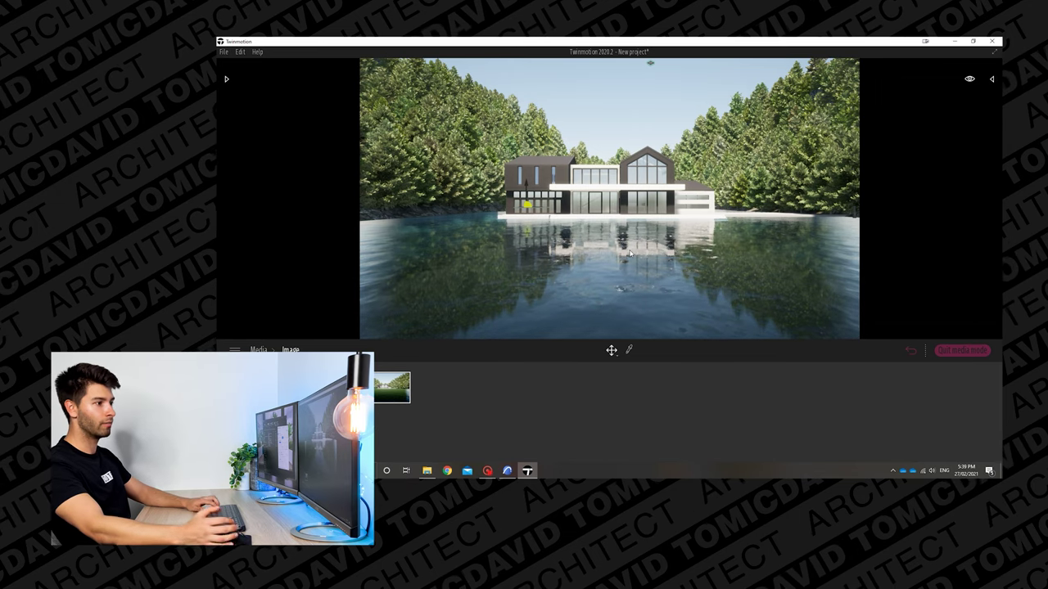
key("w")
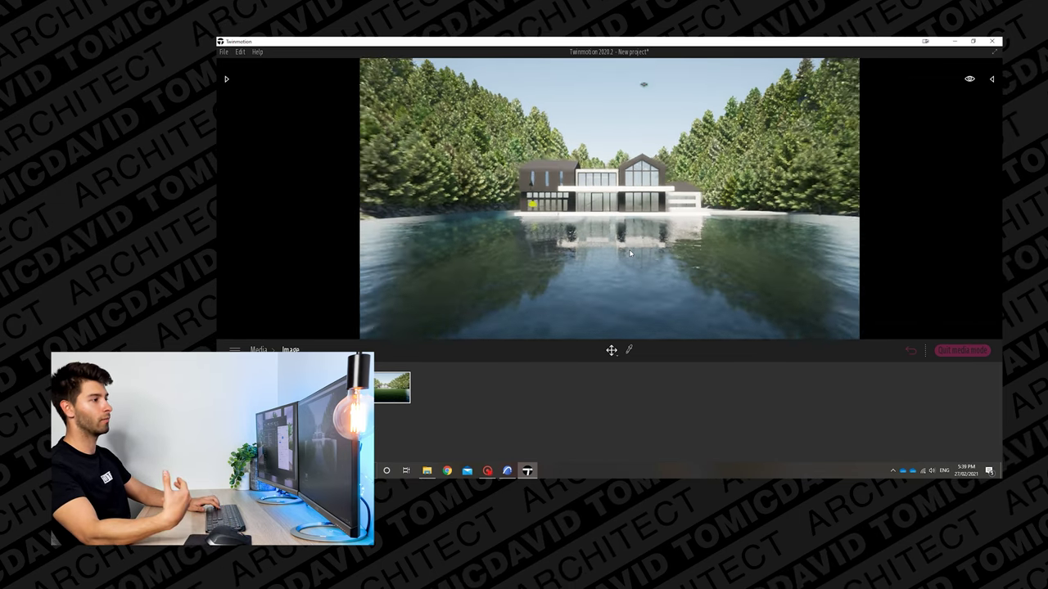
mouse_move(633, 266)
right_mouse_down()
mouse_move(623, 262)
mouse_move(637, 268)
right_mouse_up()
key("s")
key("s")
key("q")
key("w")
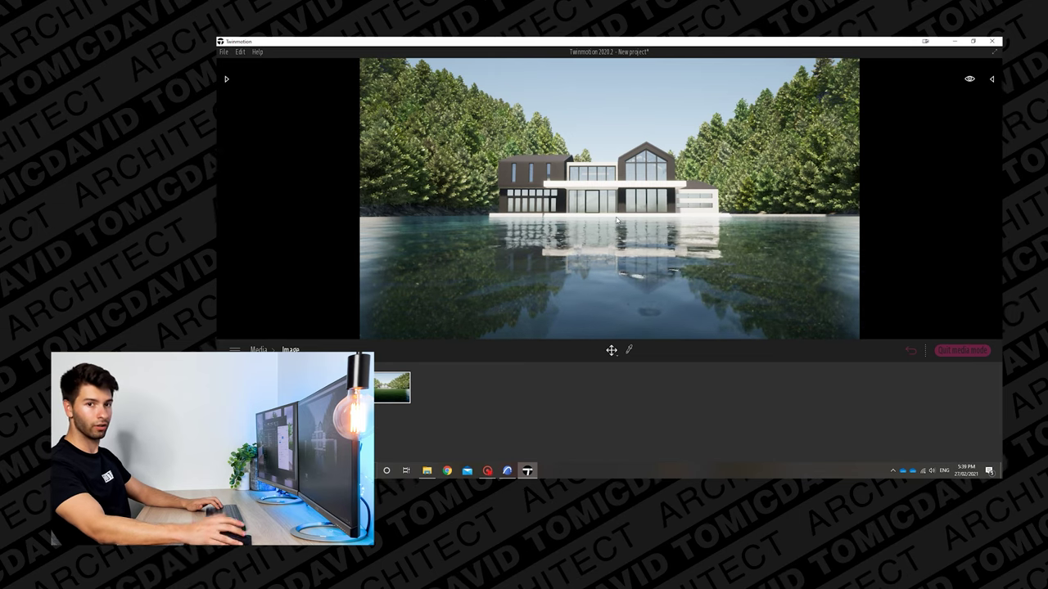
key("q")
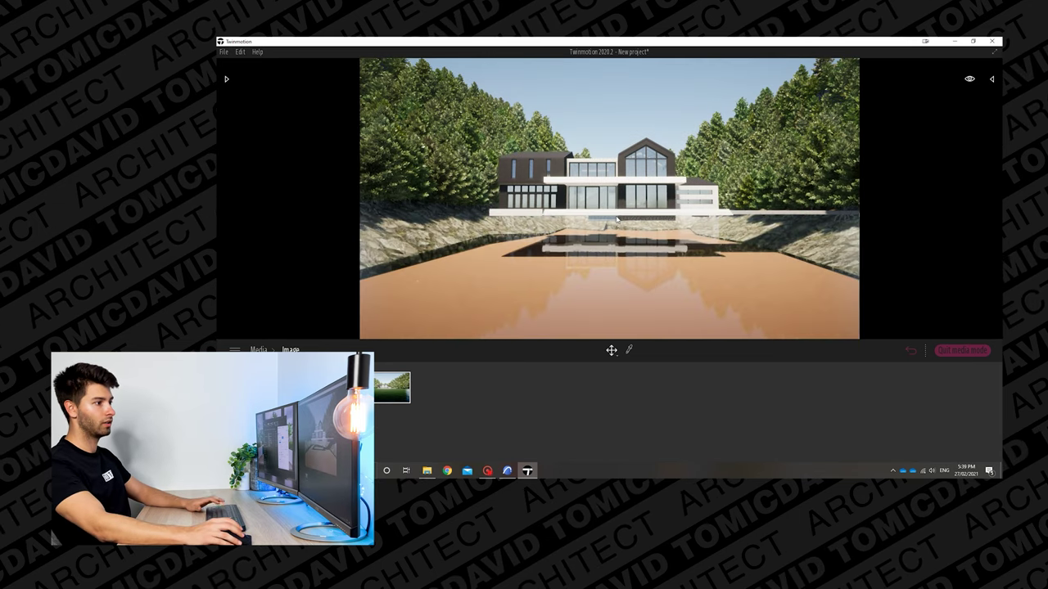
key("ctrl+y")
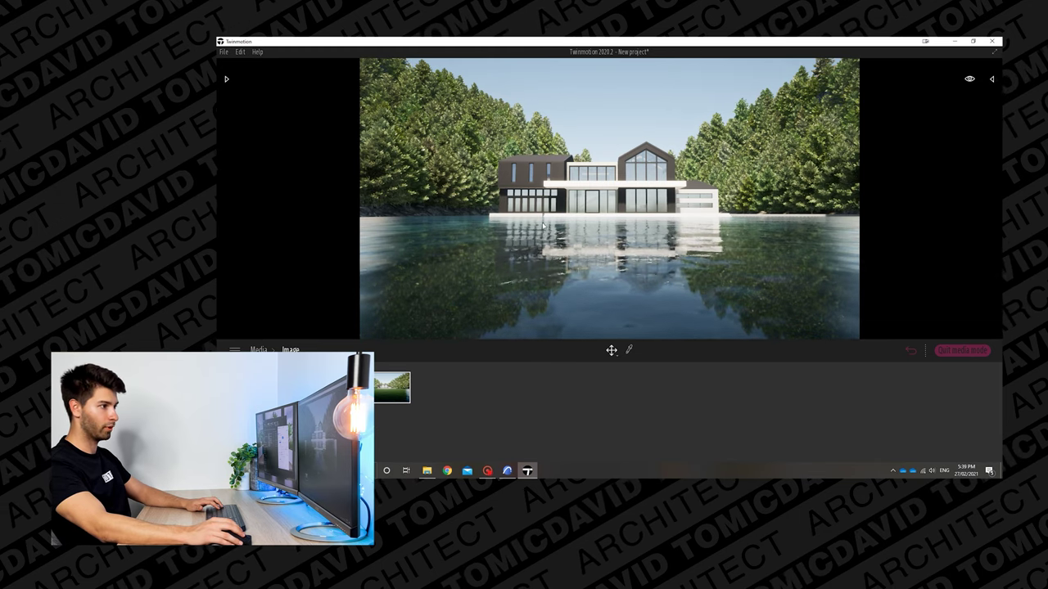
right_click_drag(473, 225, 537, 235)
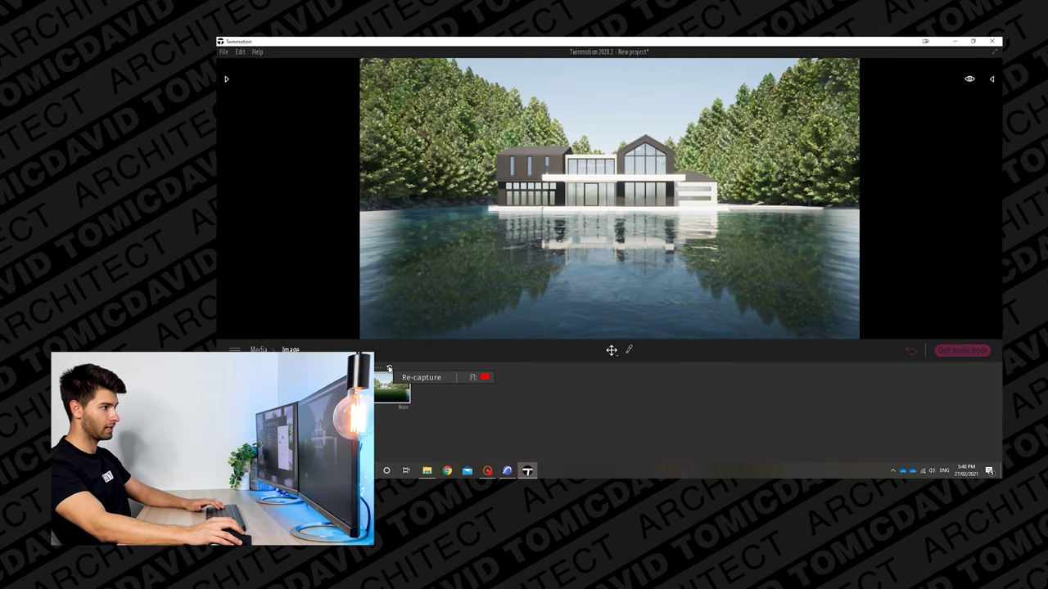
Select several Colorado Spruce trees together on both banks beside the house.
left_click(413, 164)
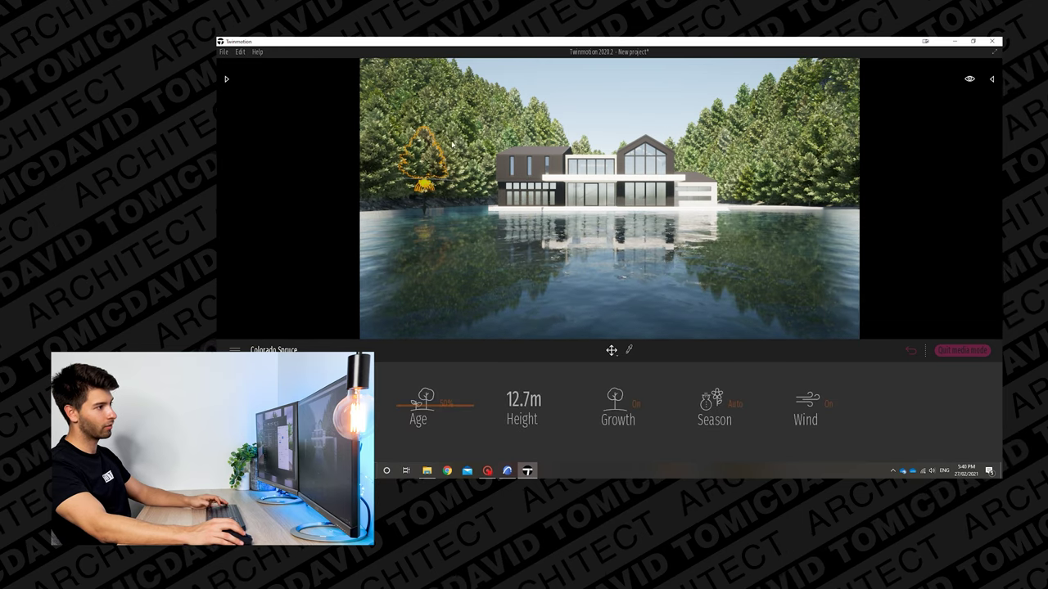
left_click(459, 152, "ctrl")
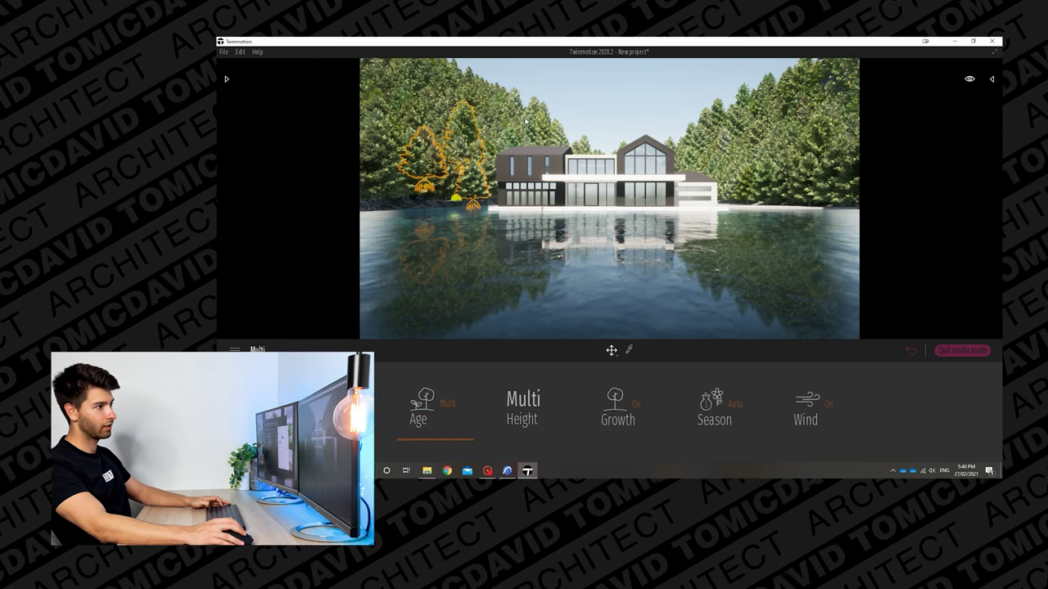
left_click(441, 115, "ctrl")
left_click(526, 122, "ctrl")
left_click(832, 176, "ctrl")
left_click(766, 181, "ctrl")
left_click(734, 152, "ctrl")
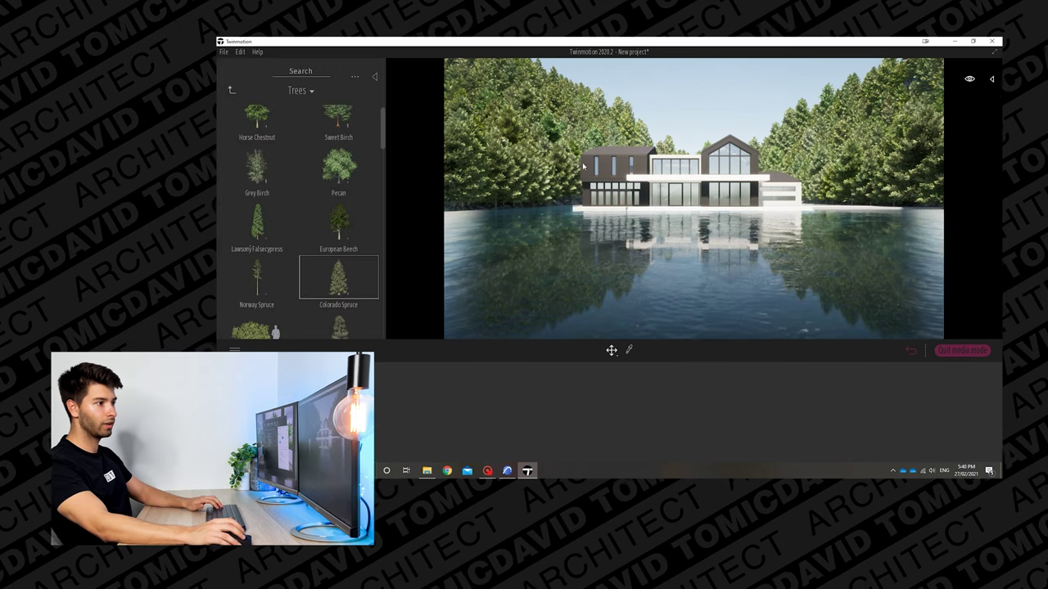
Examine the tree line and bare rocky banks on the lake shore opposite the house.
right_click_drag(734, 173, 612, 242)
key("s")
key("e")
key("q")
key("s")
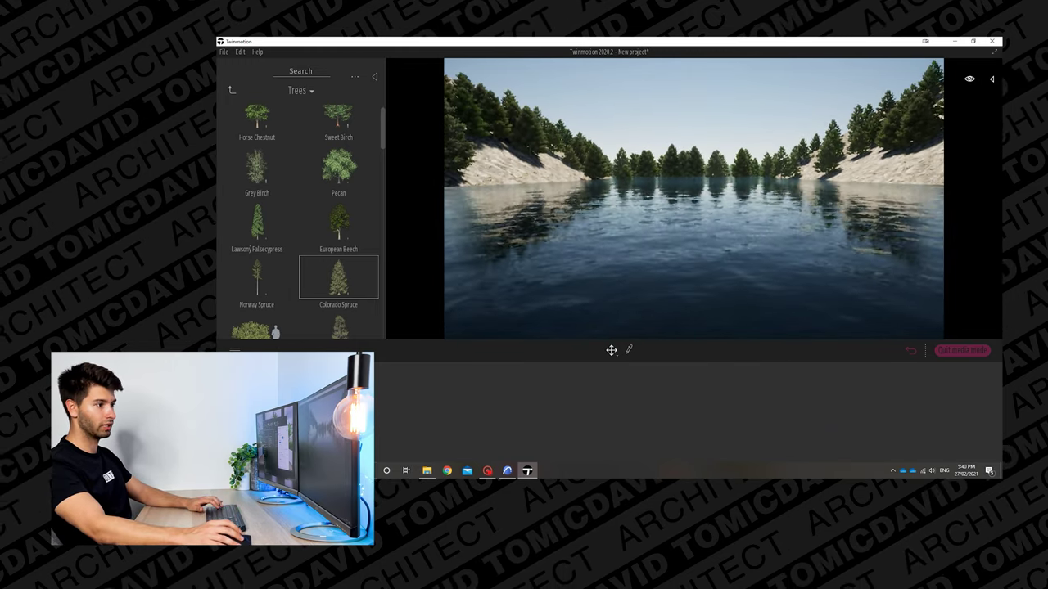
key("s")
key("w")
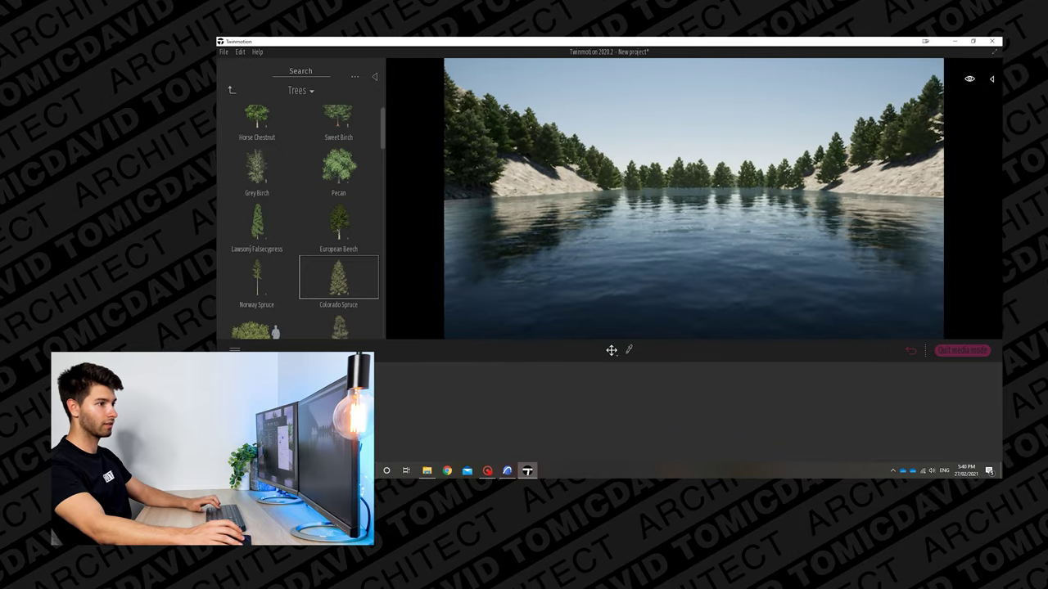
key("q")
key("s")
key("w")
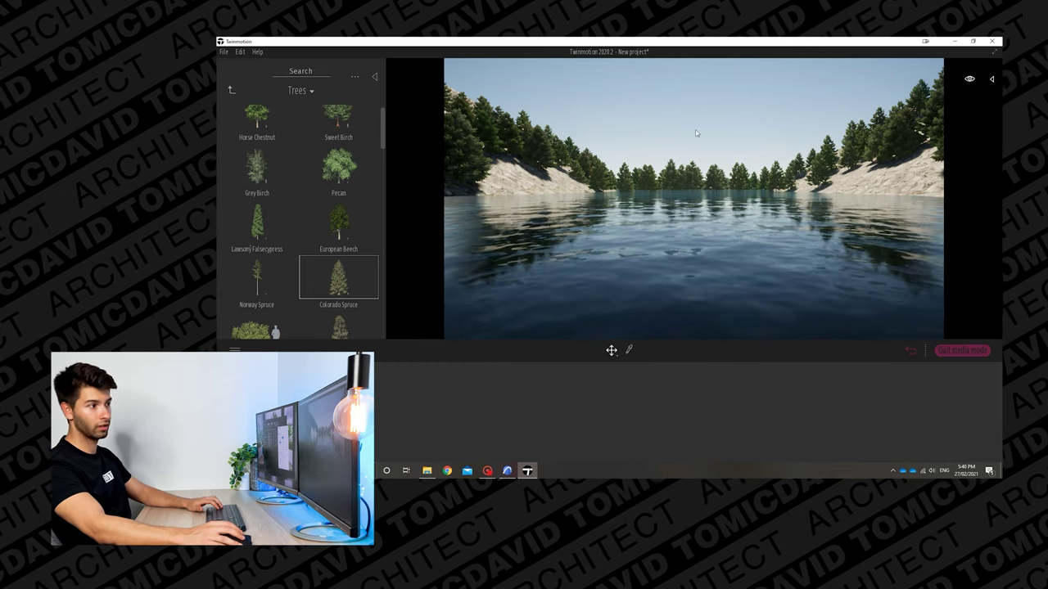
Frame the dense spruce shore across the turquoise water and create a second media image from that viewpoint.
right_click_drag(625, 234, 900, 237)
key("w")
key("w")
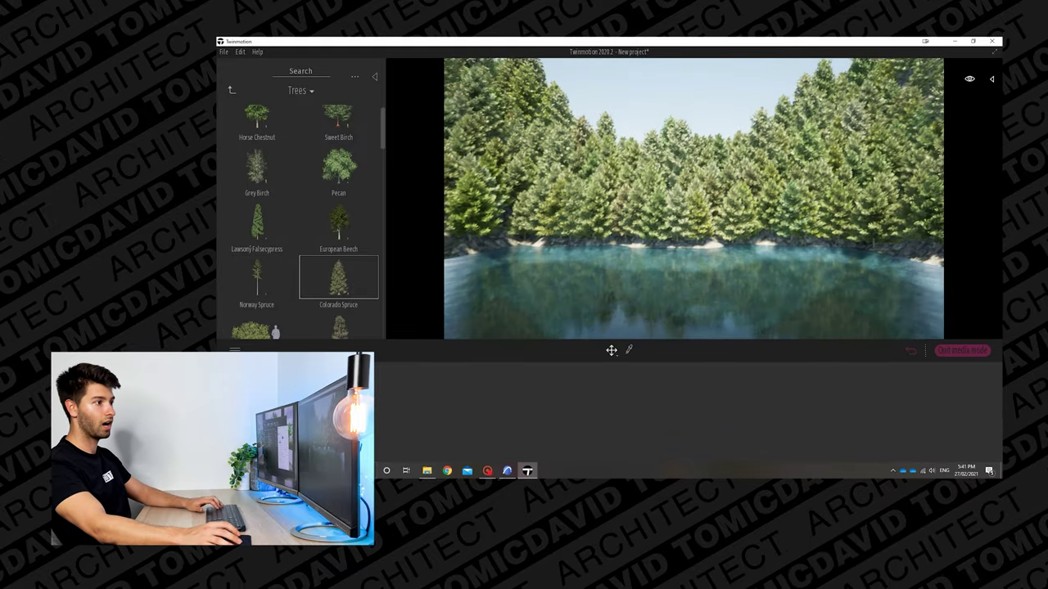
key("w")
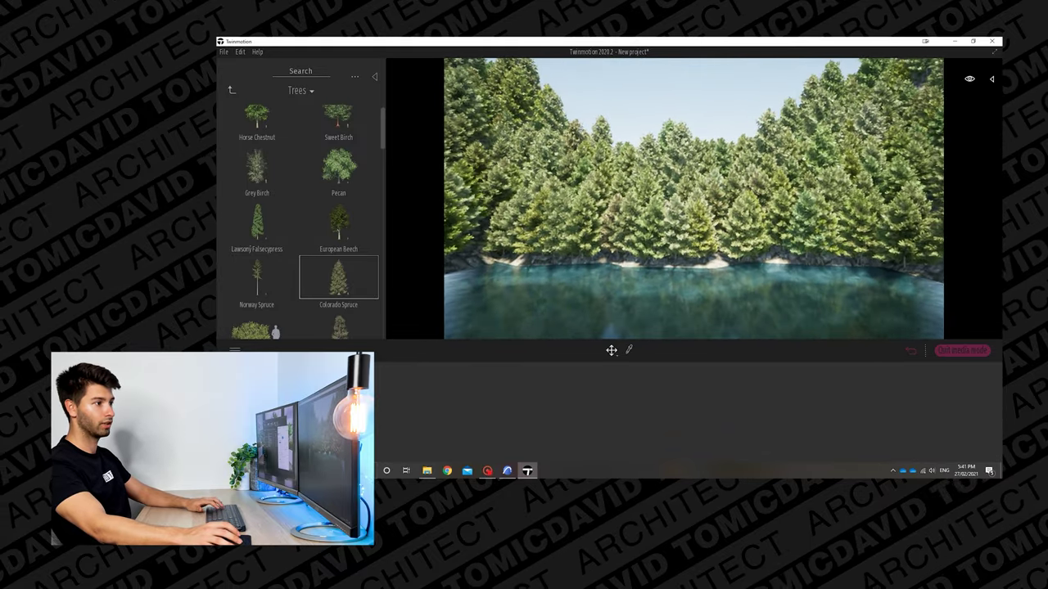
key("s")
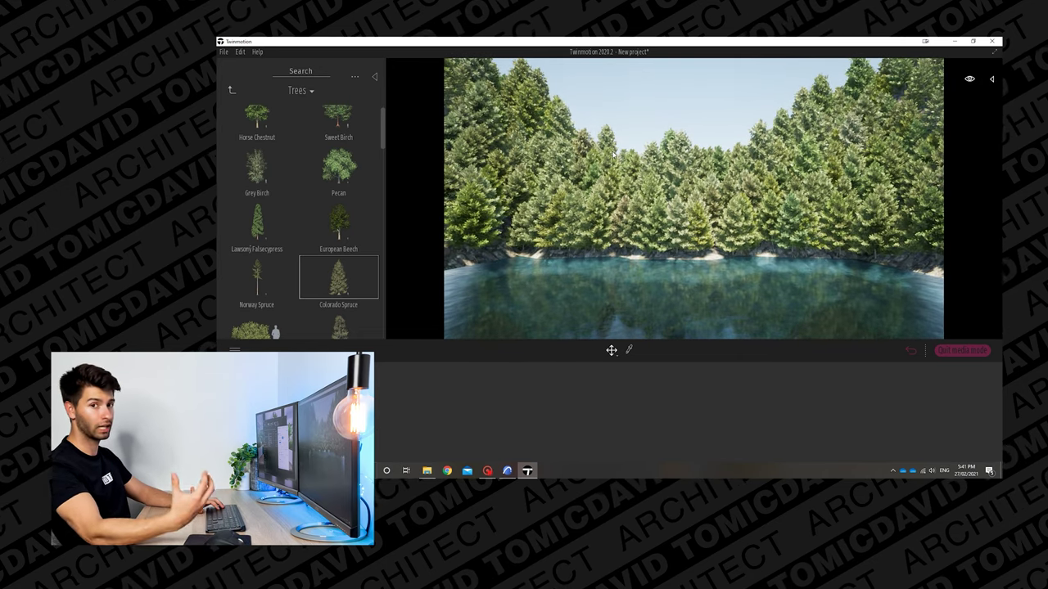
left_click(234, 424)
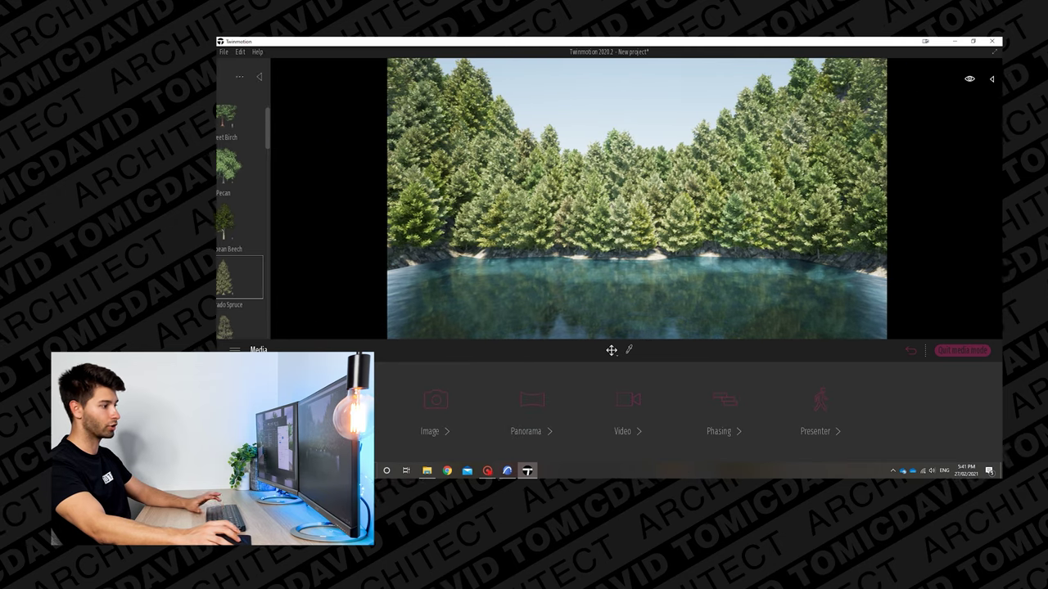
left_click(428, 402)
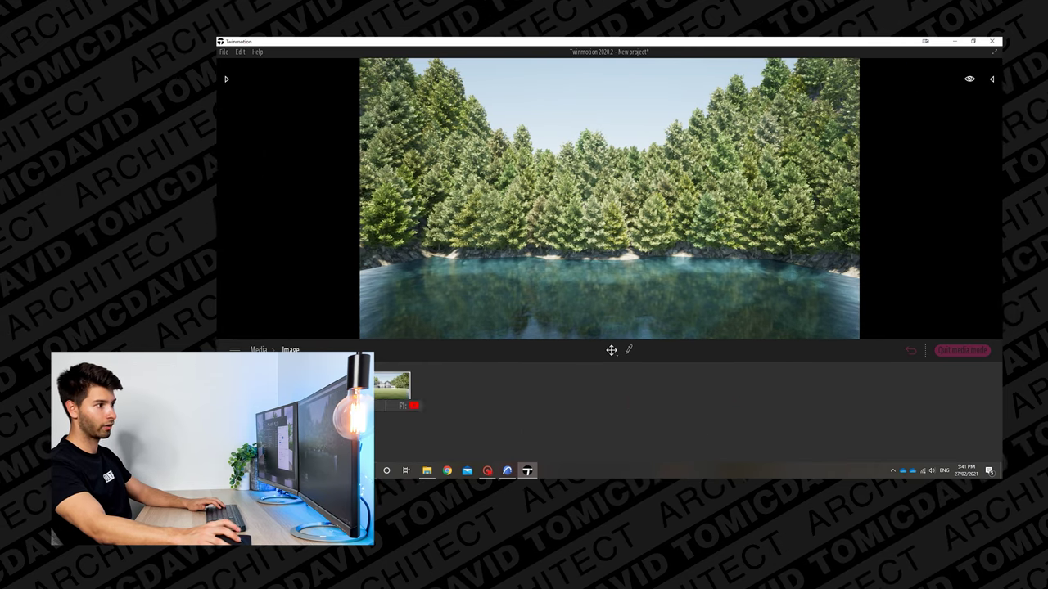
Bring up the house image and examine its output width and height in the format settings.
left_click(414, 404)
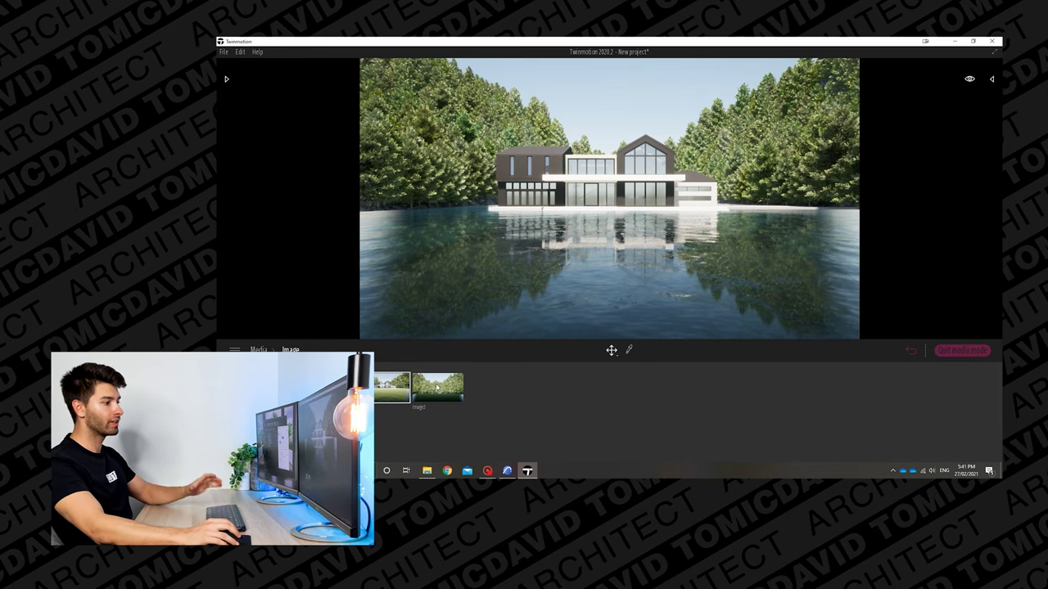
double_click(404, 406)
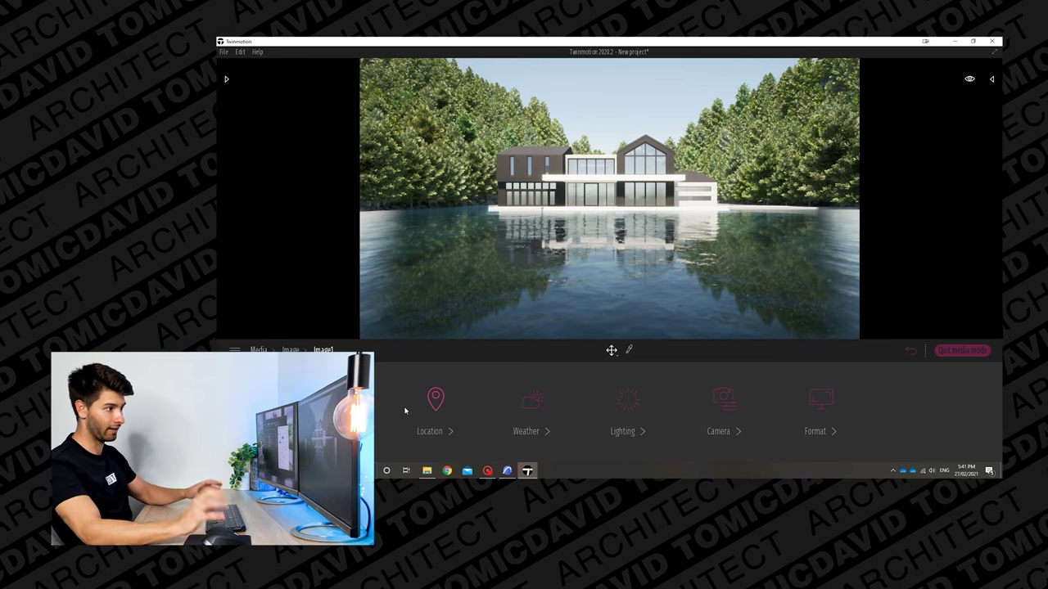
left_click(816, 403)
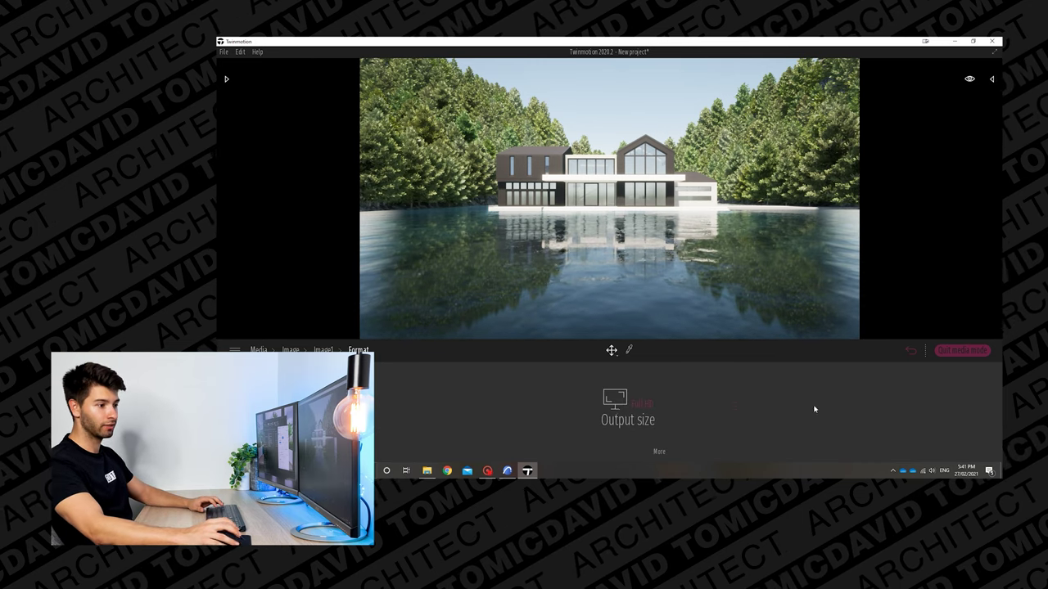
left_click(652, 419)
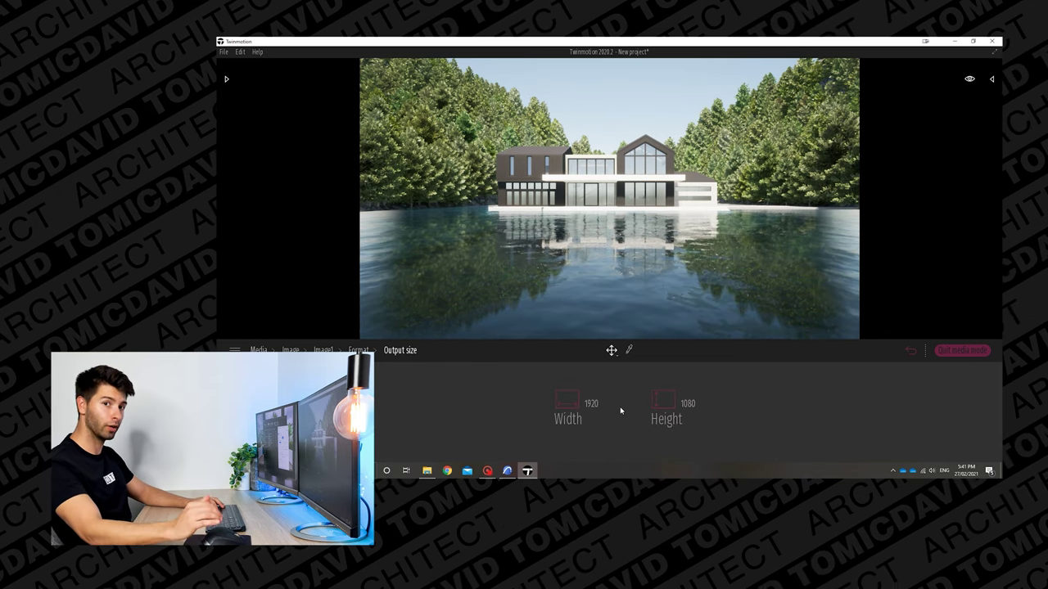
left_click(357, 350)
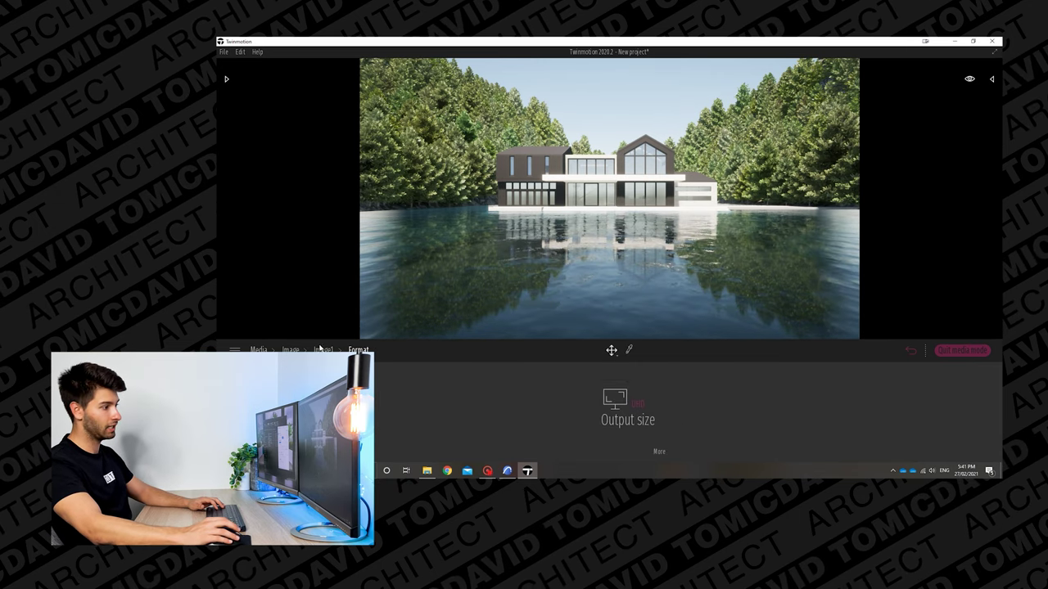
left_click(290, 351)
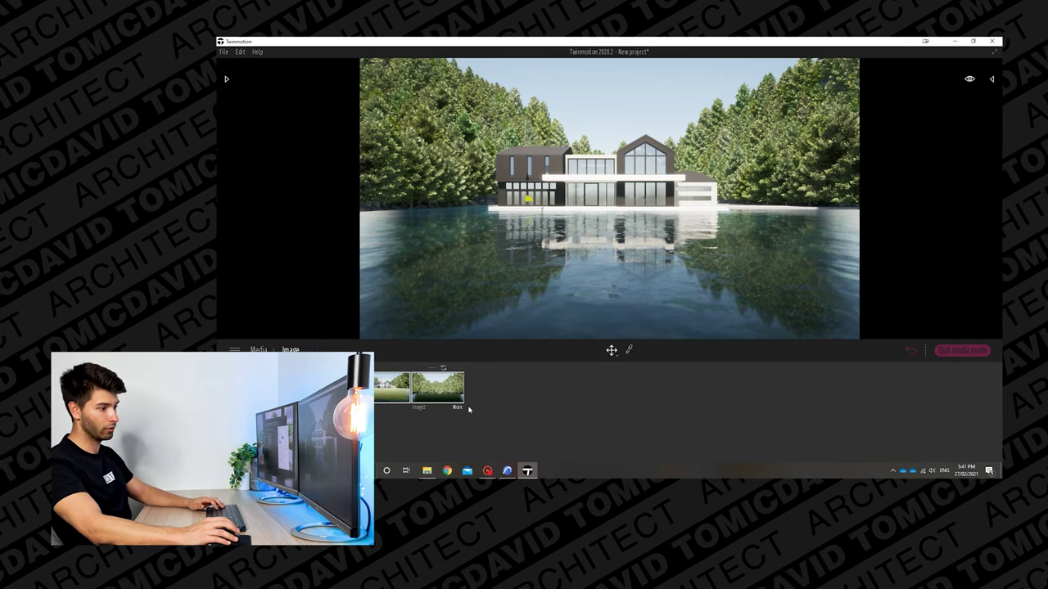
Set the geographic location of the house image to Perth.
left_click(438, 400)
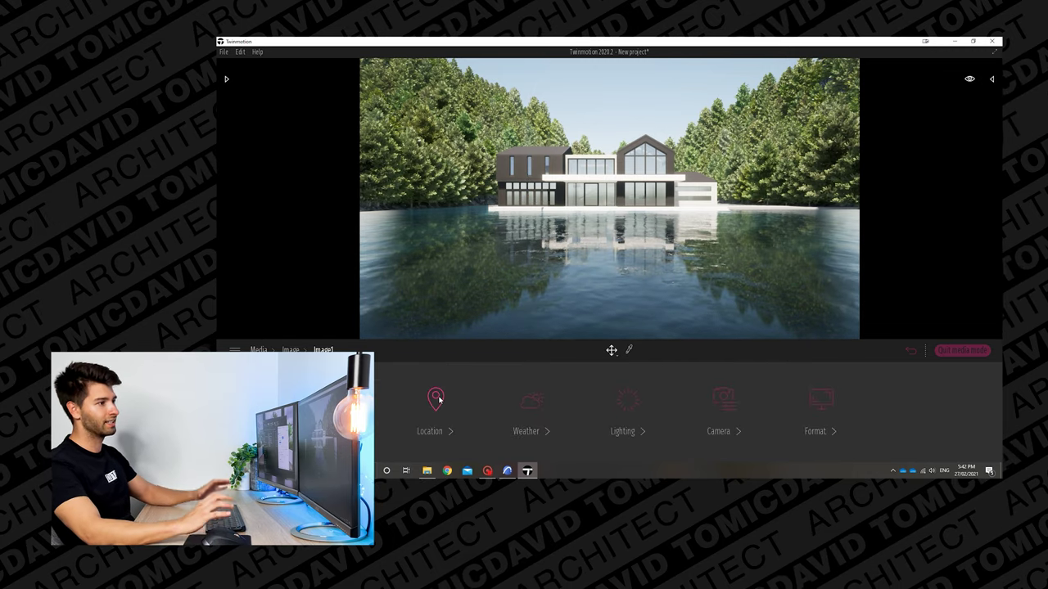
left_click(438, 399)
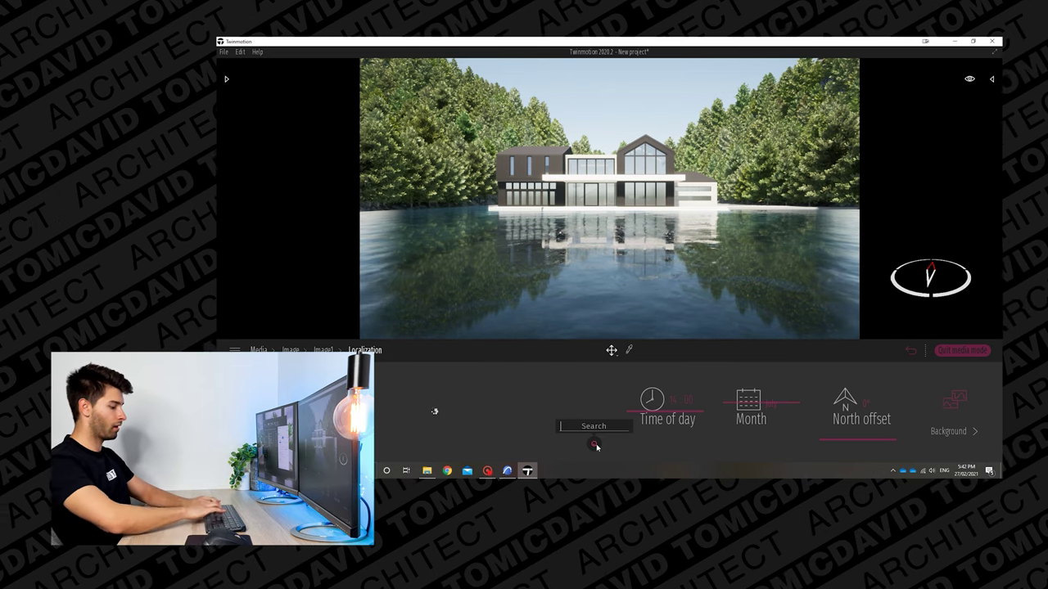
type("perth")
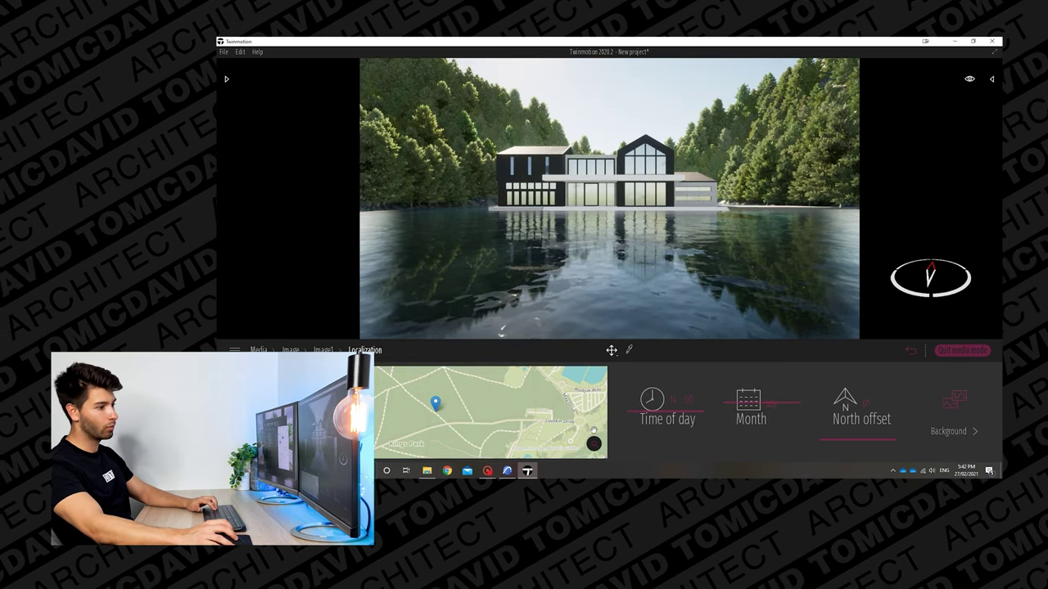
Bring morning sun onto the house facade by setting the month to August, rotating the north offset and adjusting the time of day.
left_click_drag(633, 411, 631, 396)
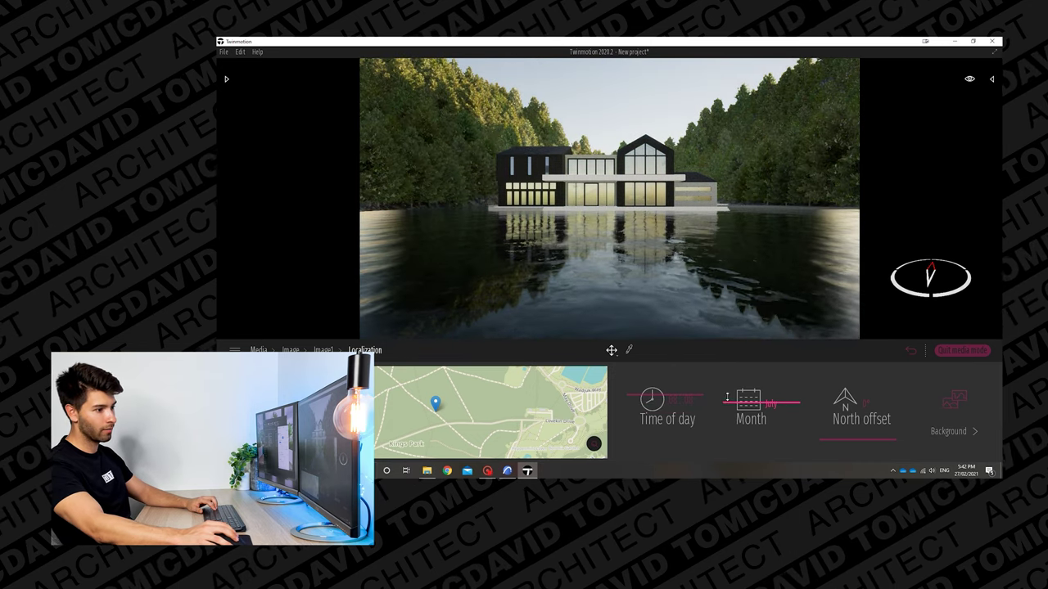
left_click_drag(726, 397, 726, 385)
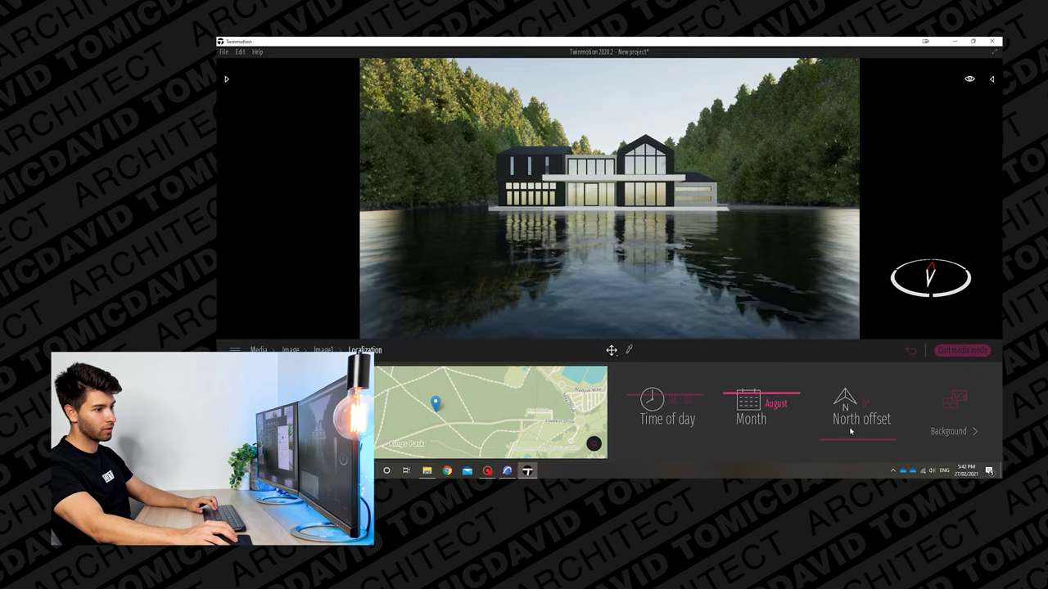
left_click_drag(851, 435, 824, 411)
left_click_drag(633, 396, 632, 400)
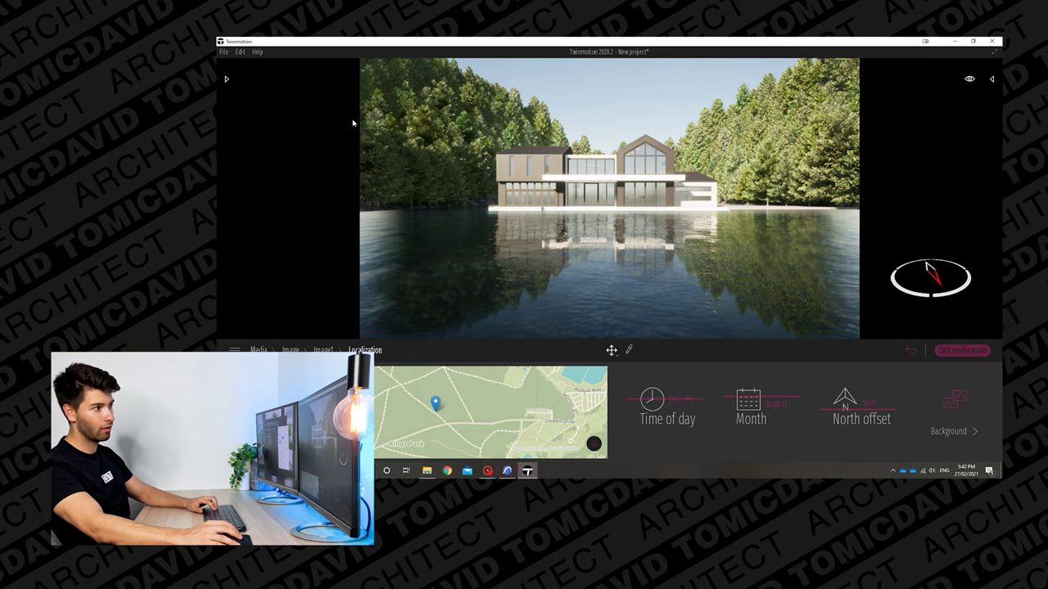
left_click(440, 410)
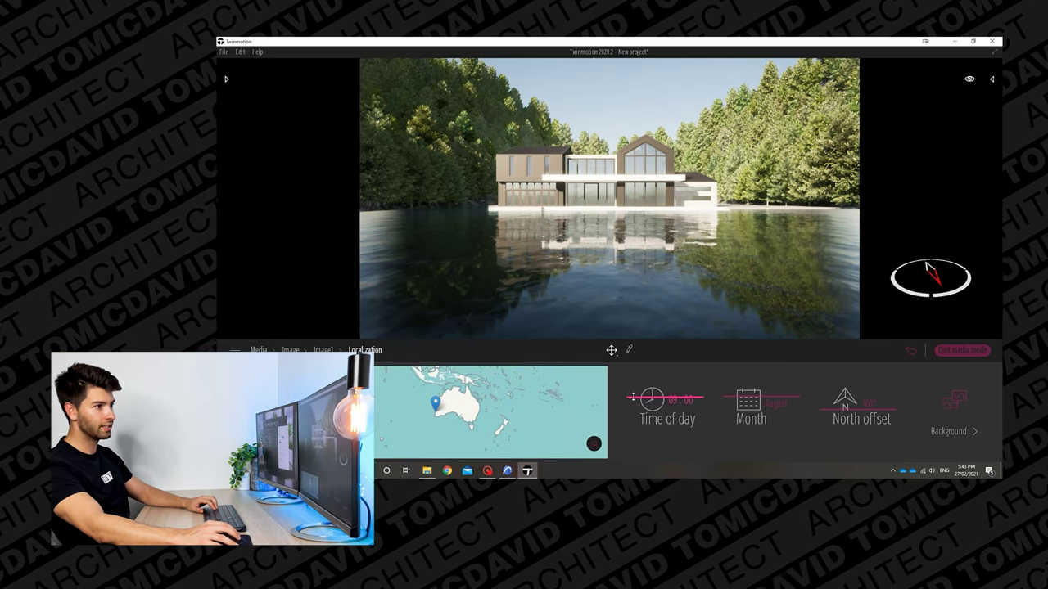
left_click_drag(633, 395, 633, 399)
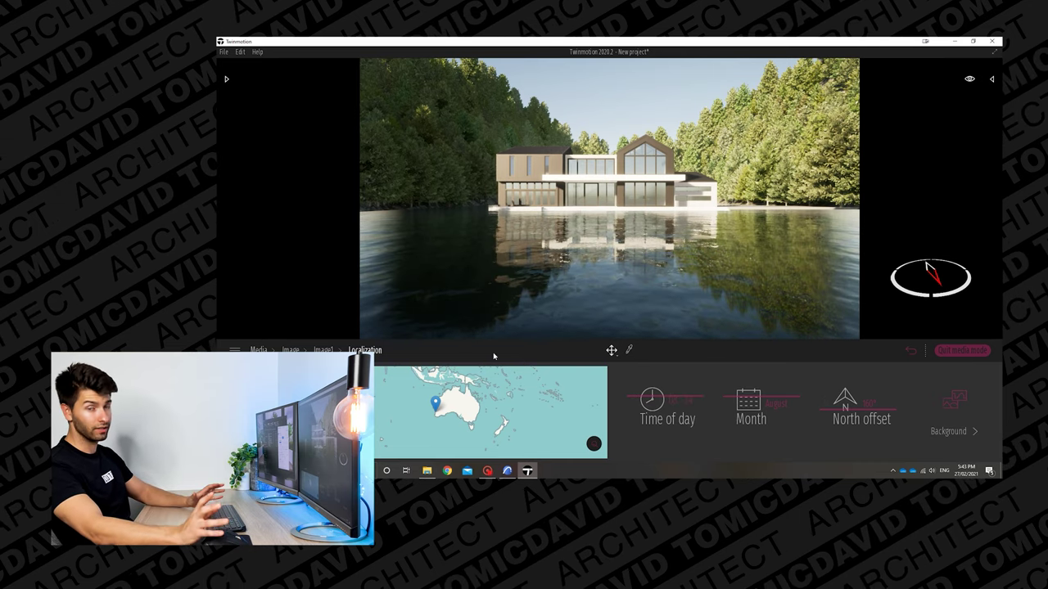
Set the sun intensity to 500 in the house image's lighting settings.
left_click(291, 349)
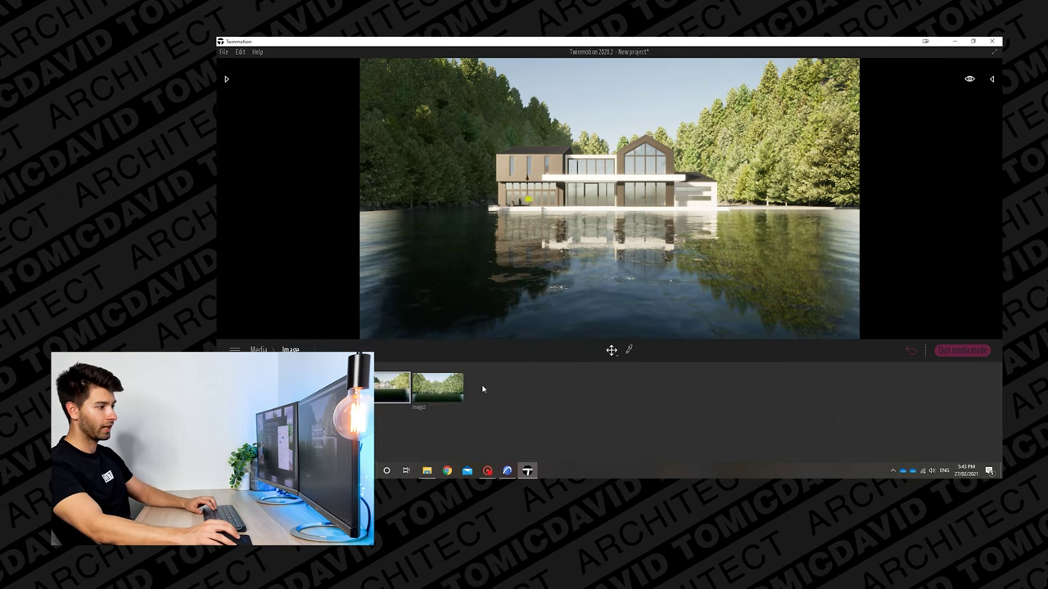
left_click(414, 407)
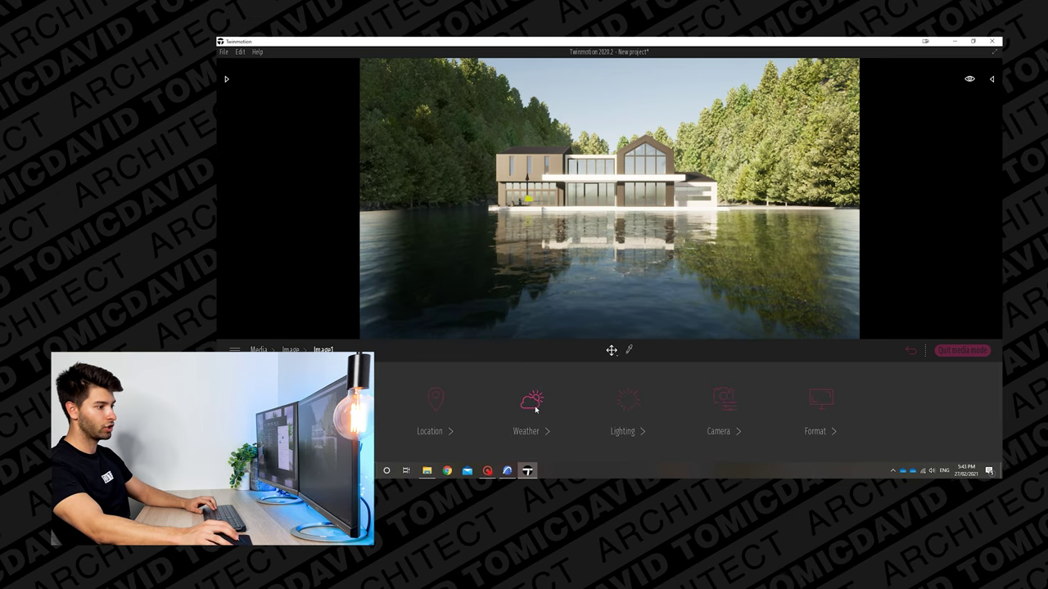
left_click(627, 398)
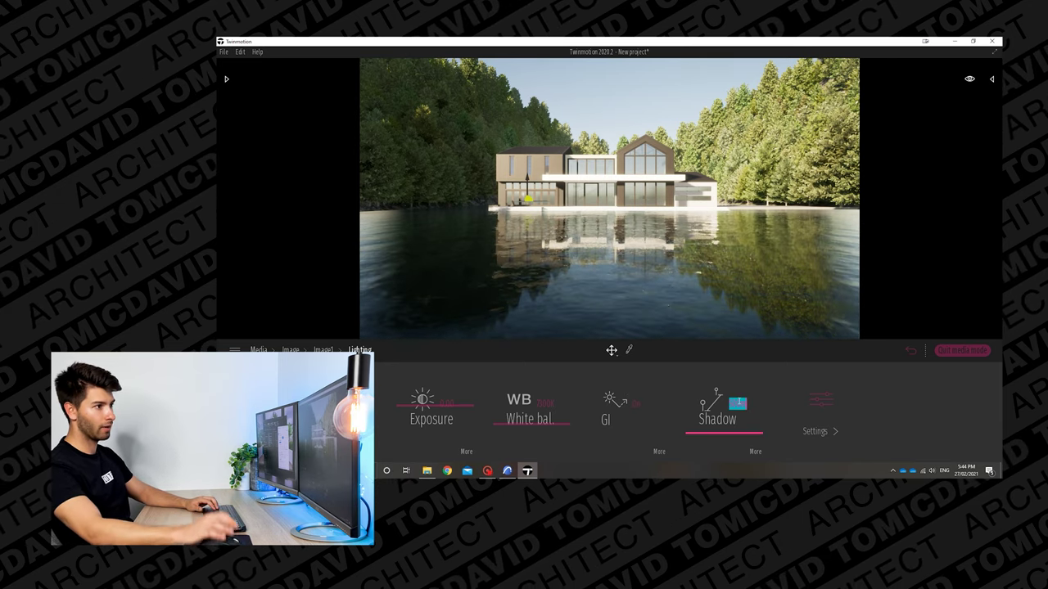
left_click(819, 400)
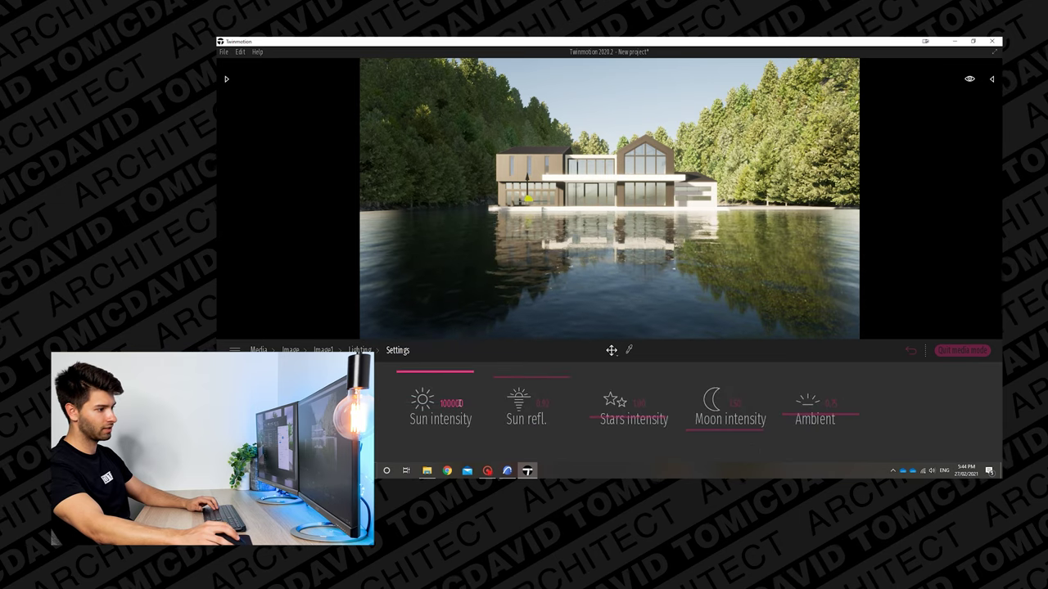
left_click(450, 404)
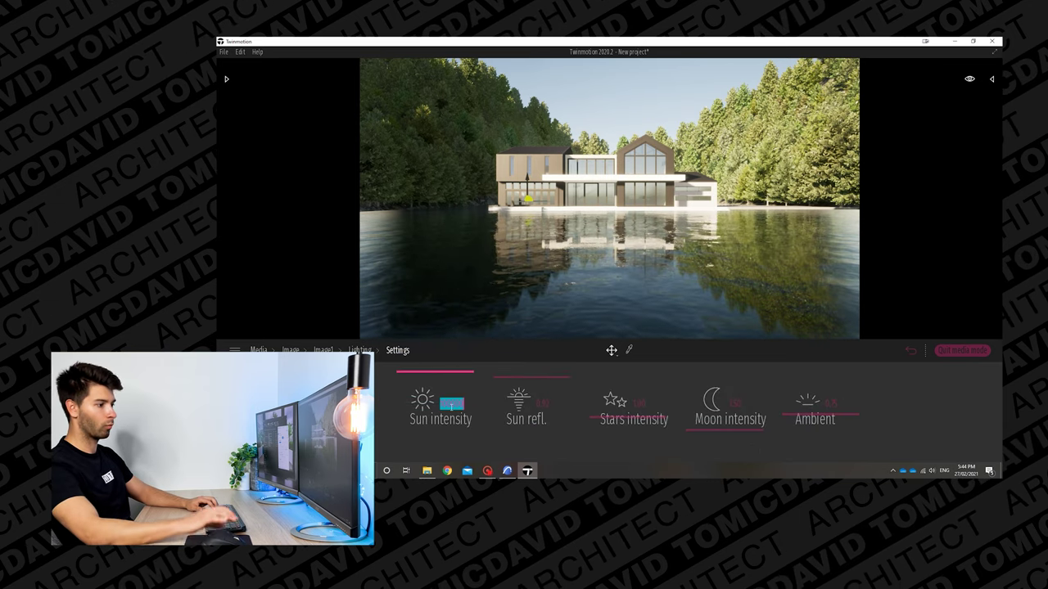
type("500")
key("Return")
left_click(448, 404)
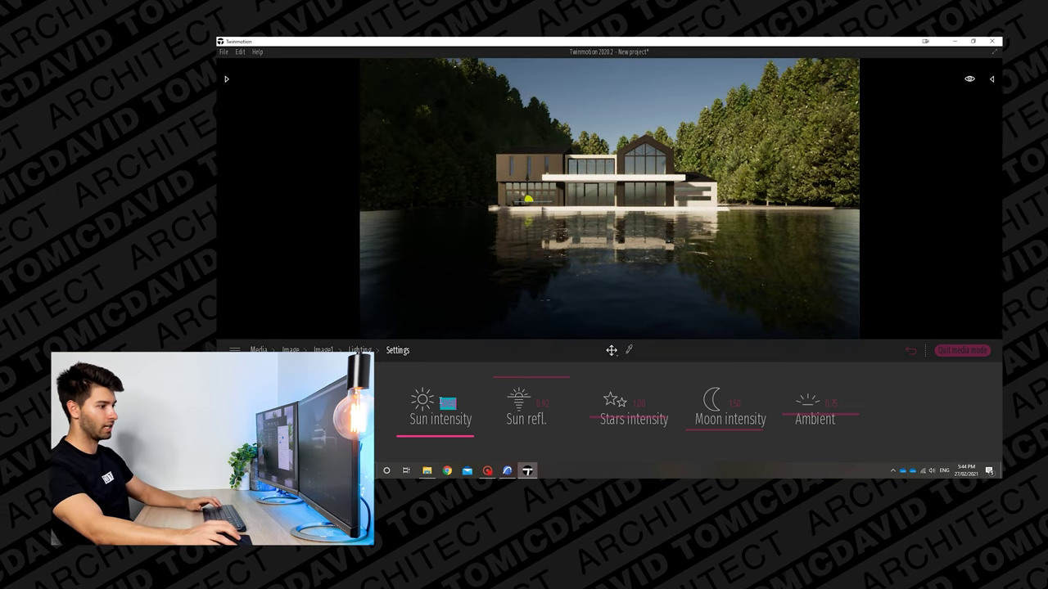
Retune the house image's time of day, month and north offset so sunlight reaches the tree-covered slopes on both sides.
left_click(323, 350)
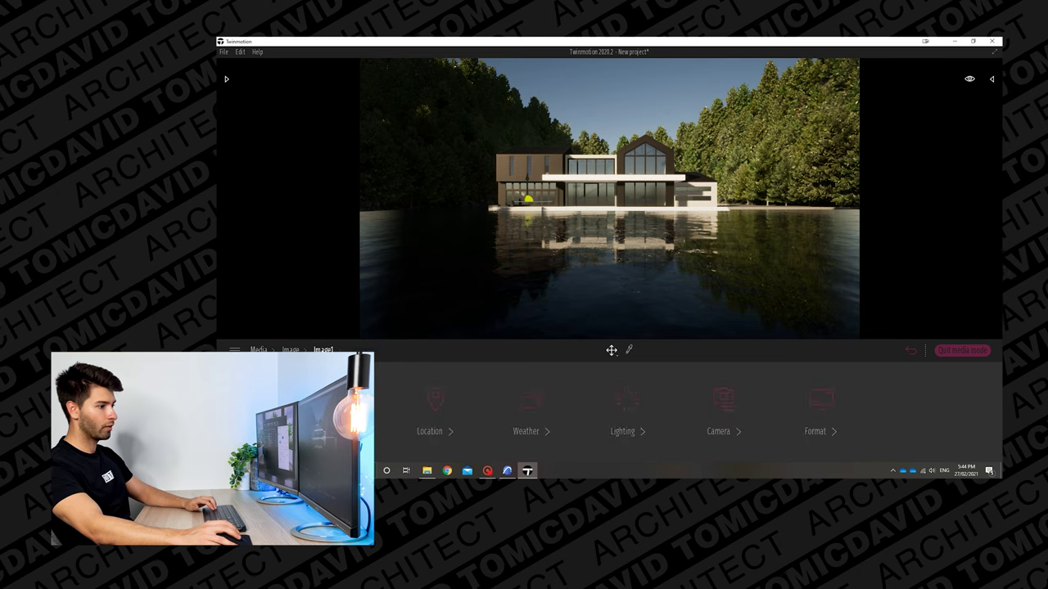
left_click(434, 410)
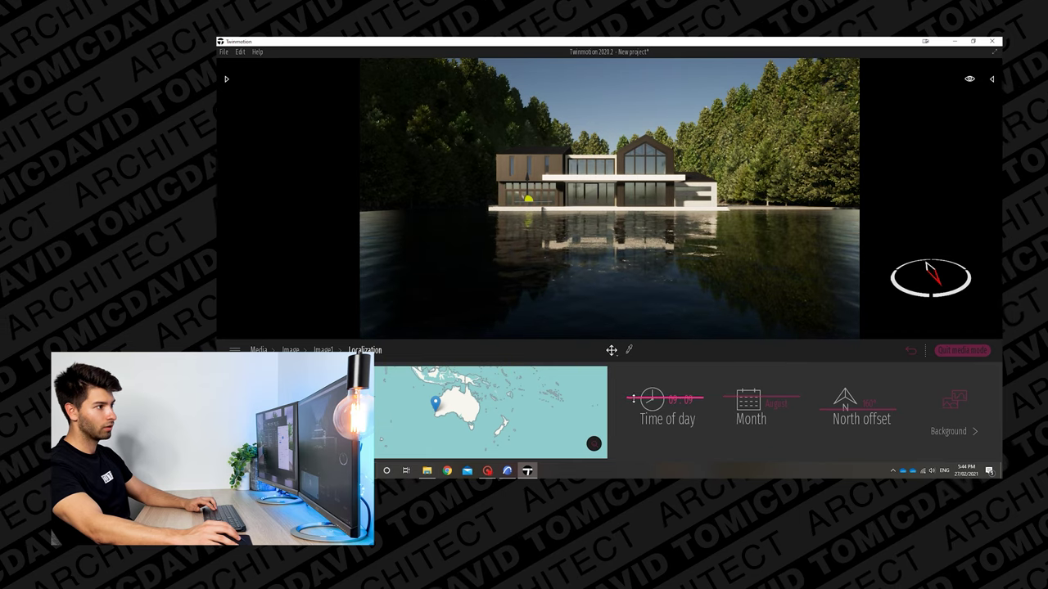
left_click_drag(634, 401, 635, 404)
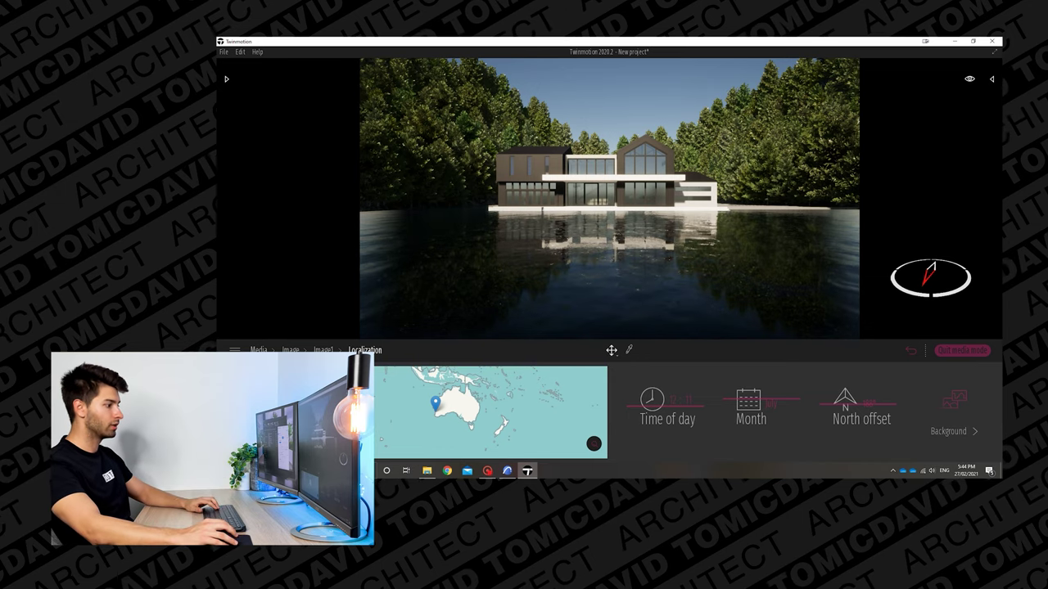
Select the house image for export and render it as Image1.png.
left_click(258, 349)
scroll(688, 409, "down", 1)
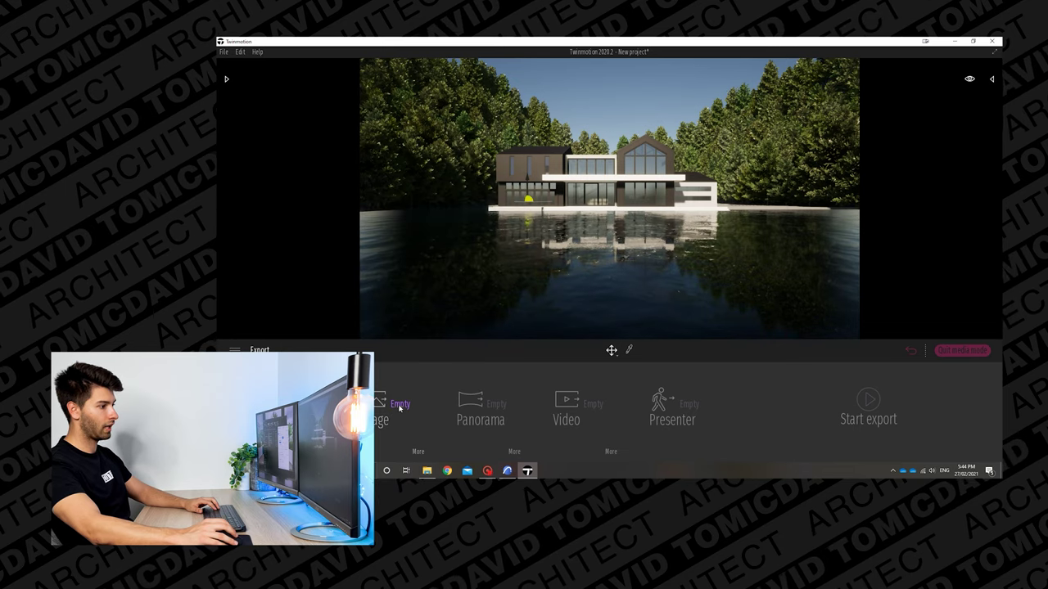
left_click(400, 405)
left_click(446, 205)
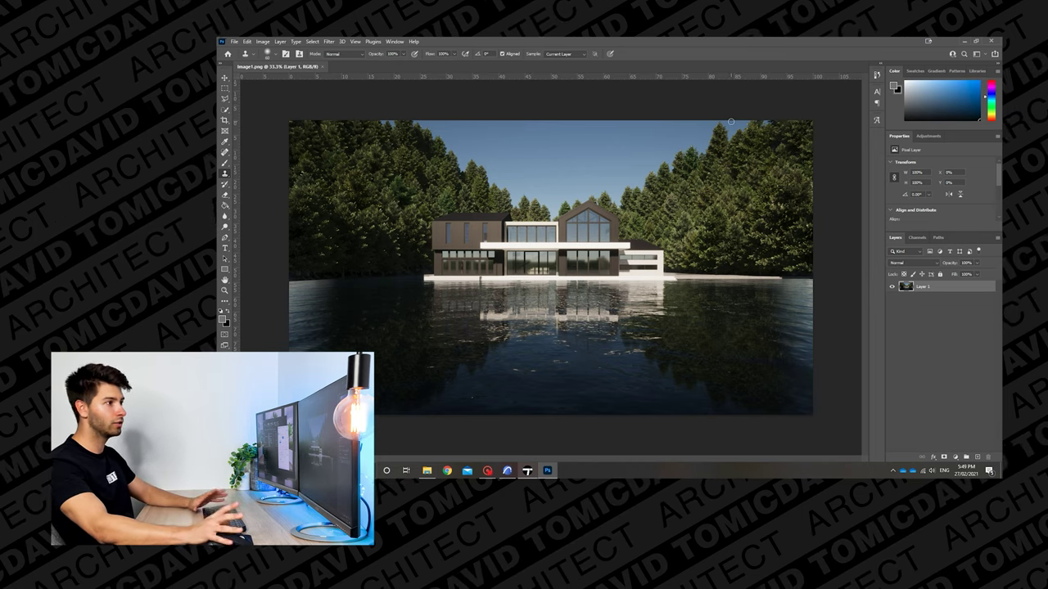
Start a Sky Replacement on the render, try several sky presets, and choose the gray cloudy sky.
left_click(247, 43)
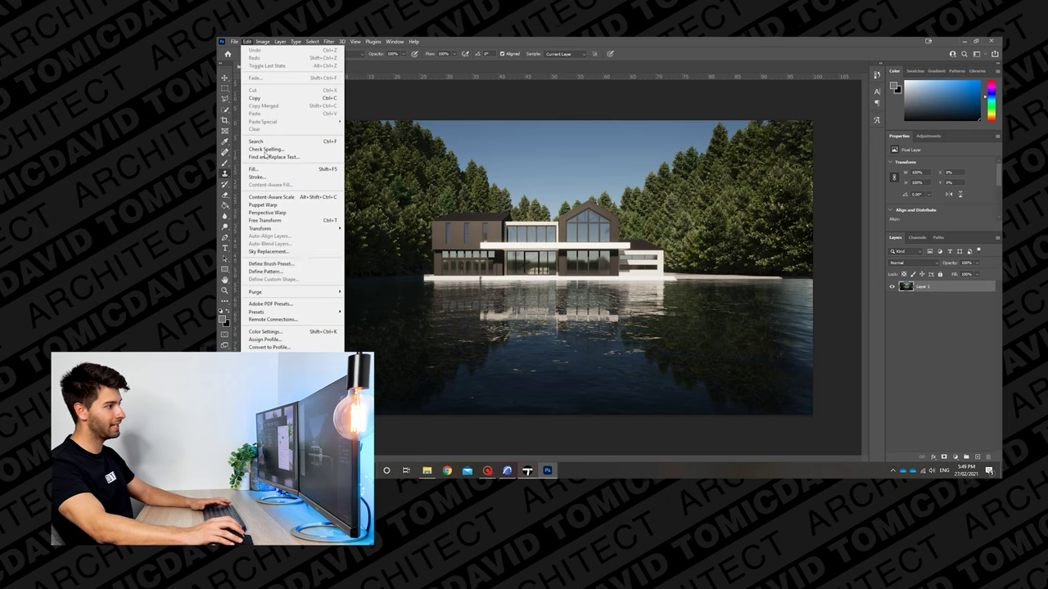
left_click(275, 252)
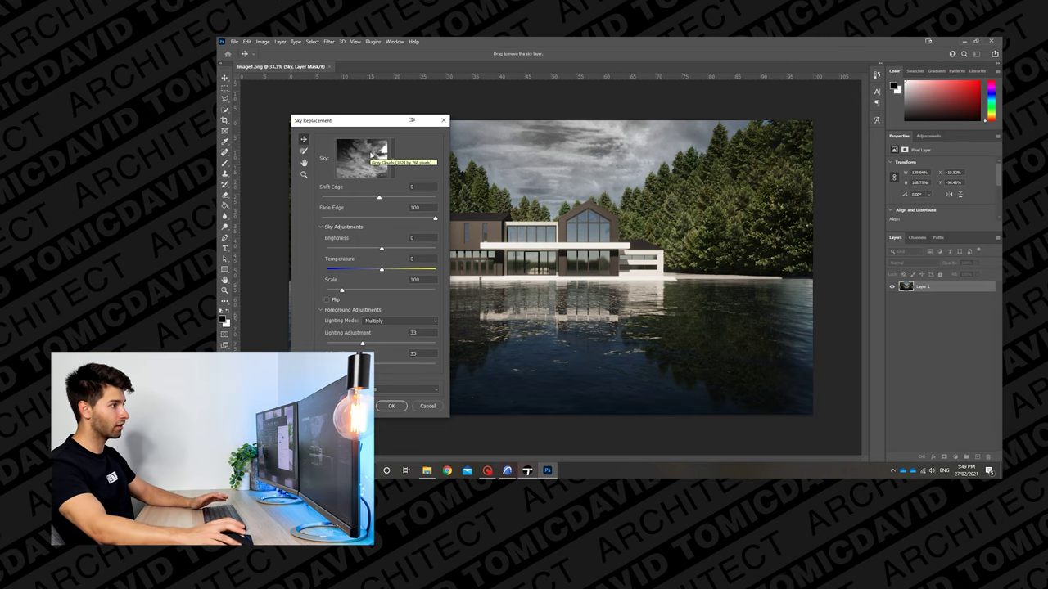
left_click(388, 165)
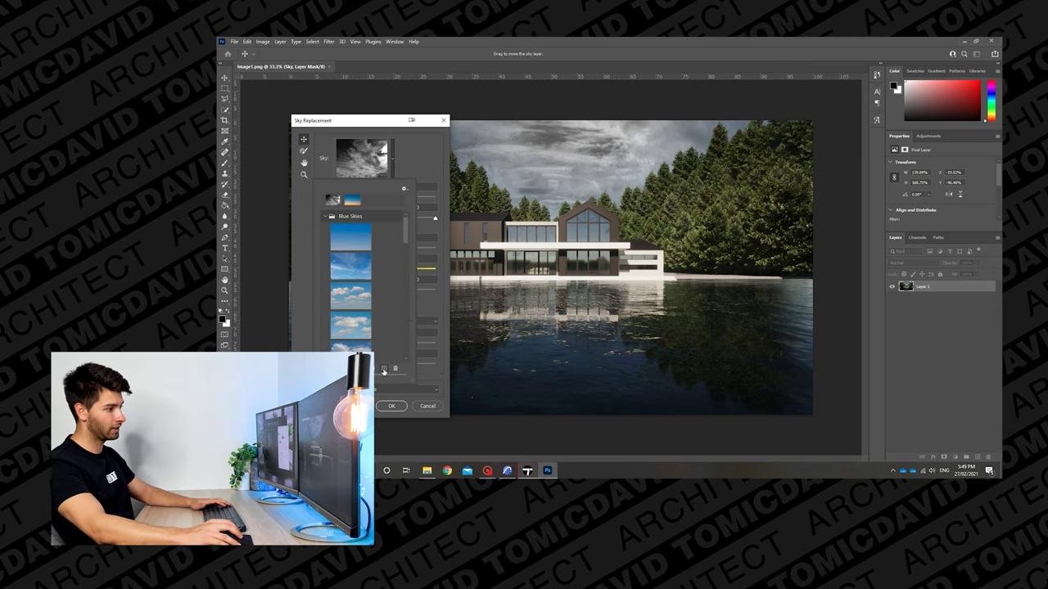
left_click_drag(403, 236, 393, 264)
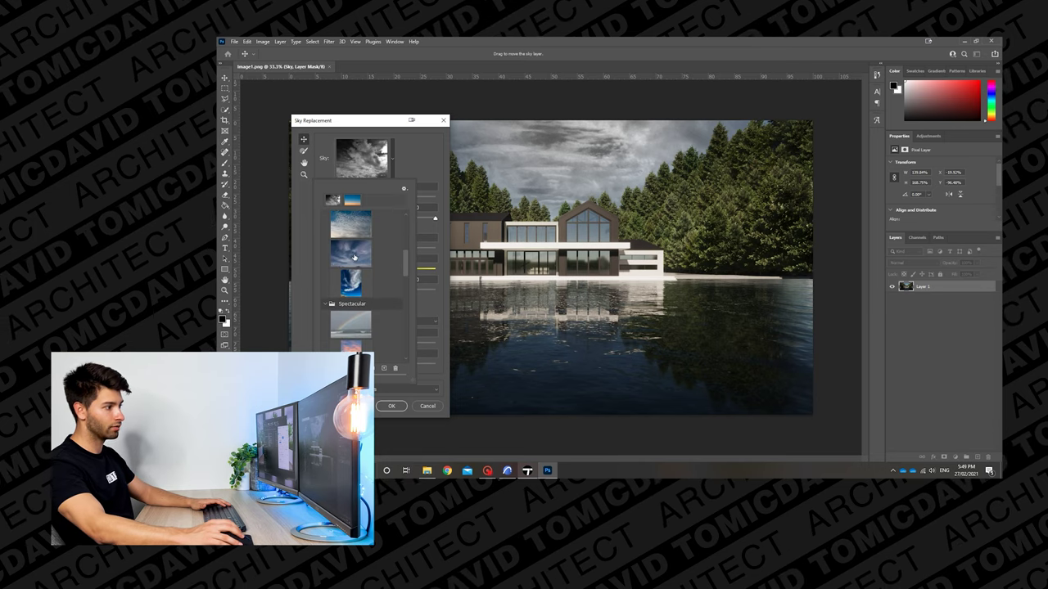
left_click(353, 257)
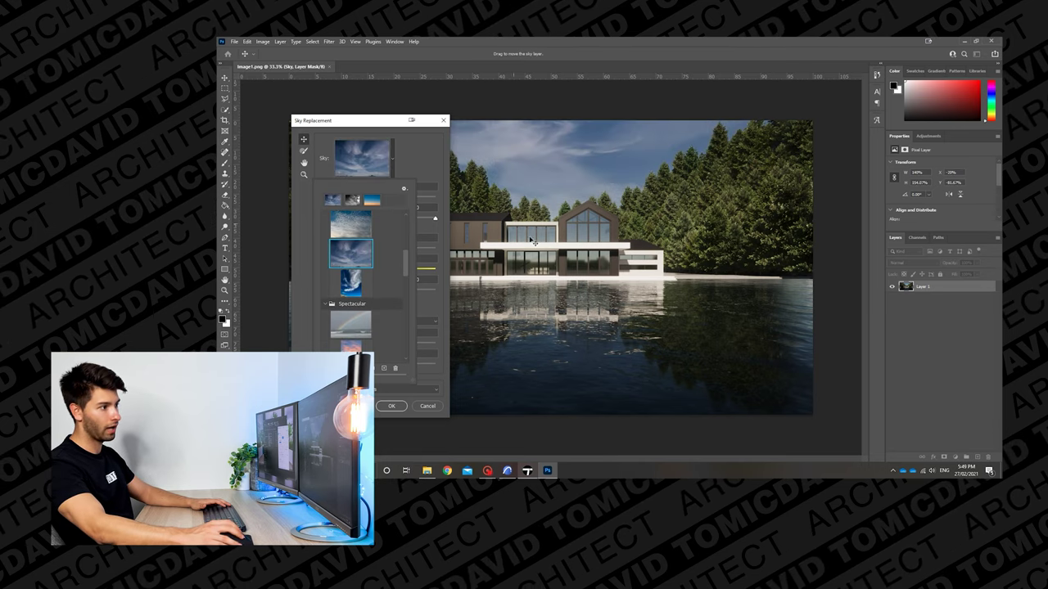
left_click_drag(405, 270, 407, 298)
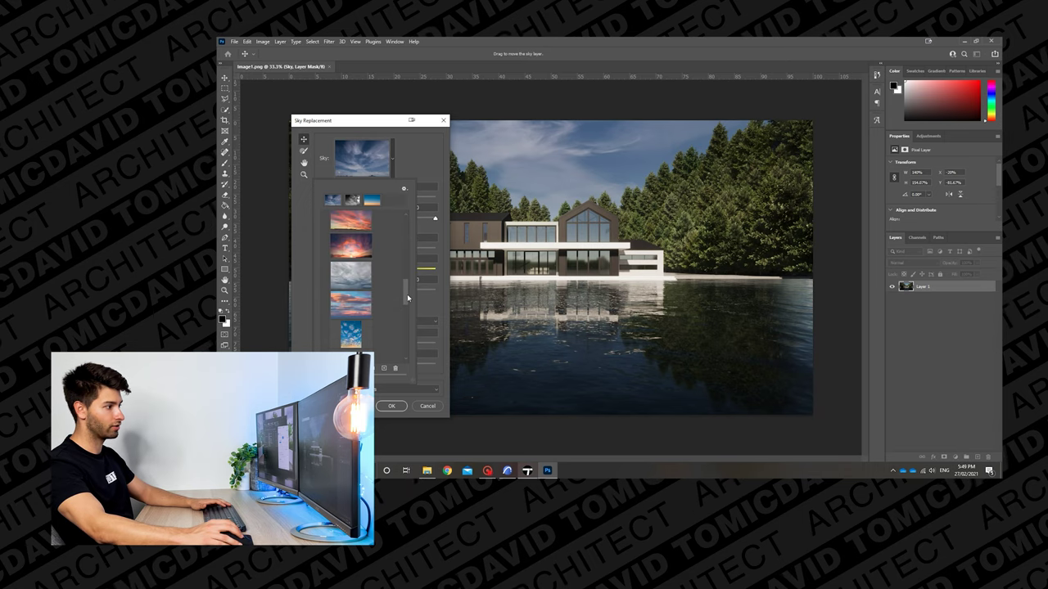
left_click(365, 256)
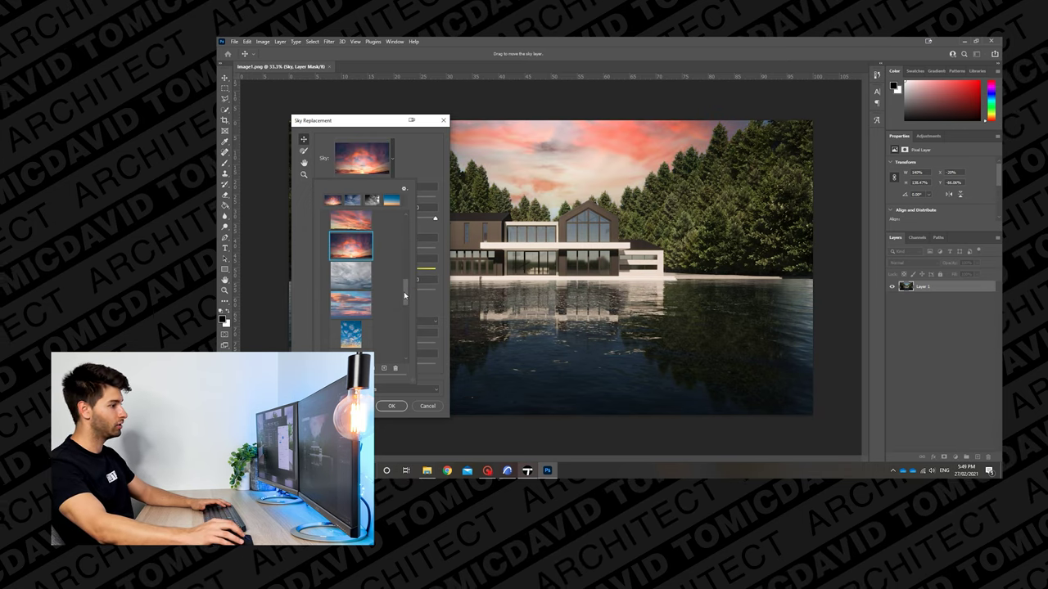
scroll(404, 295, "down", 5)
left_click(357, 230)
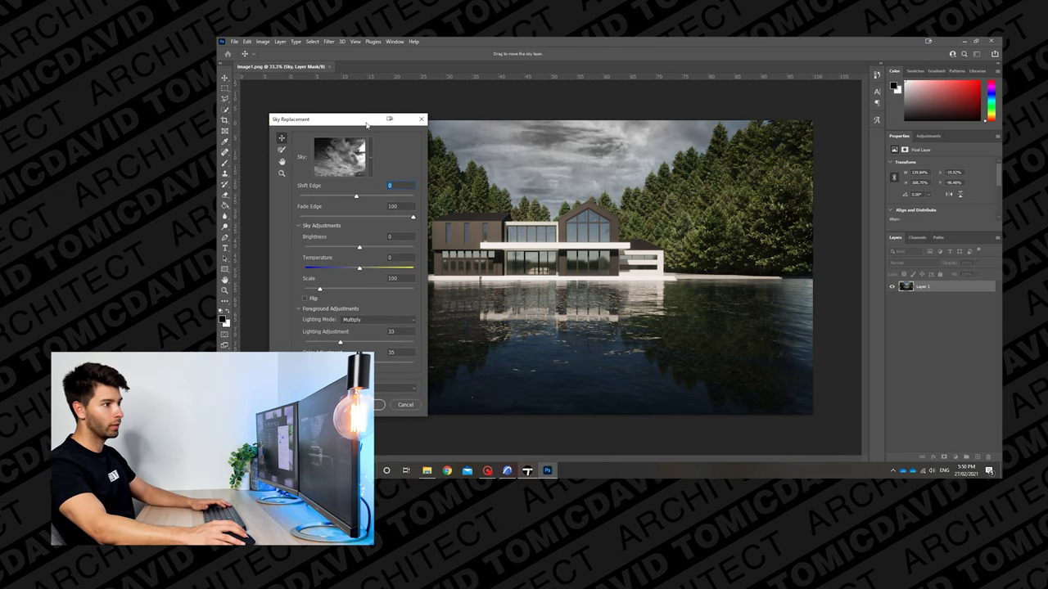
Set the sky's Shift Edge to 32, Brightness to -9, Temperature to 6 and Scale to 111, and reposition the clouds above the house.
mouse_move(367, 124)
left_mouse_down()
mouse_move(383, 168)
mouse_move(348, 125)
left_mouse_up()
left_click_drag(336, 199, 354, 199)
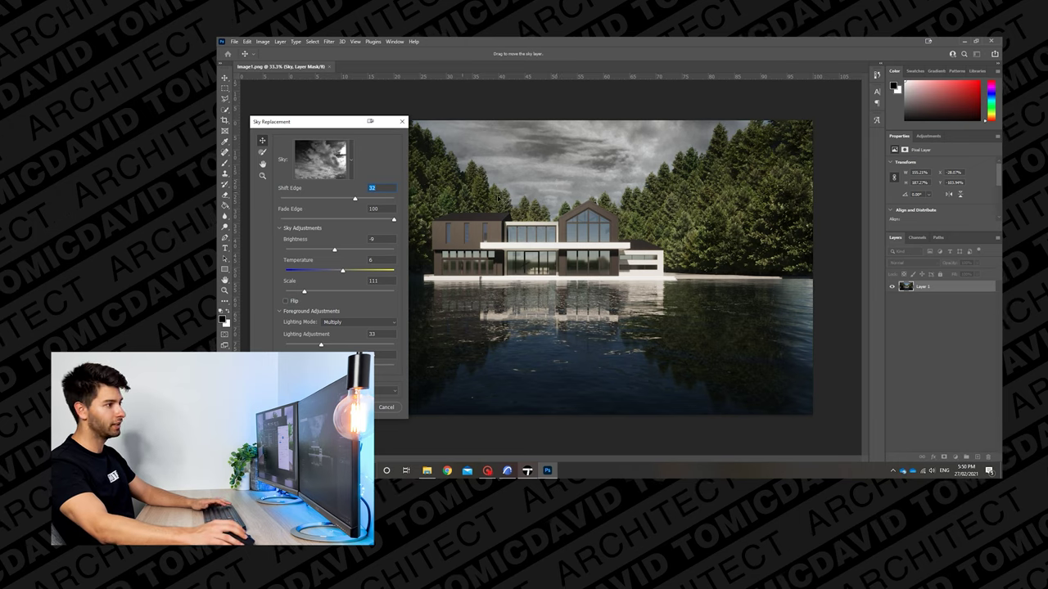
left_click_drag(585, 182, 632, 168)
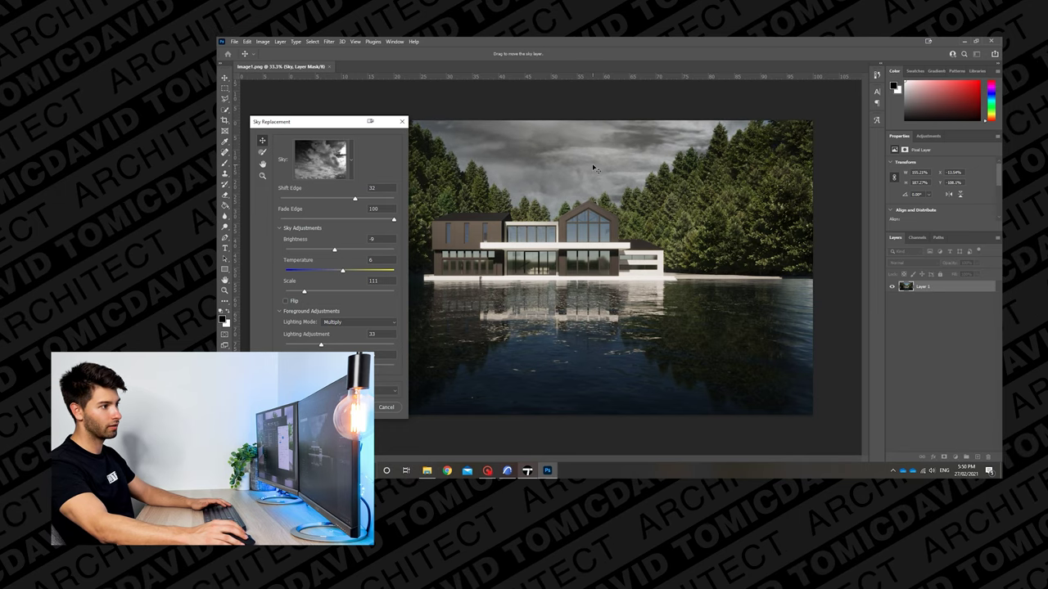
left_click_drag(369, 125, 414, 222)
left_click_drag(567, 156, 533, 162)
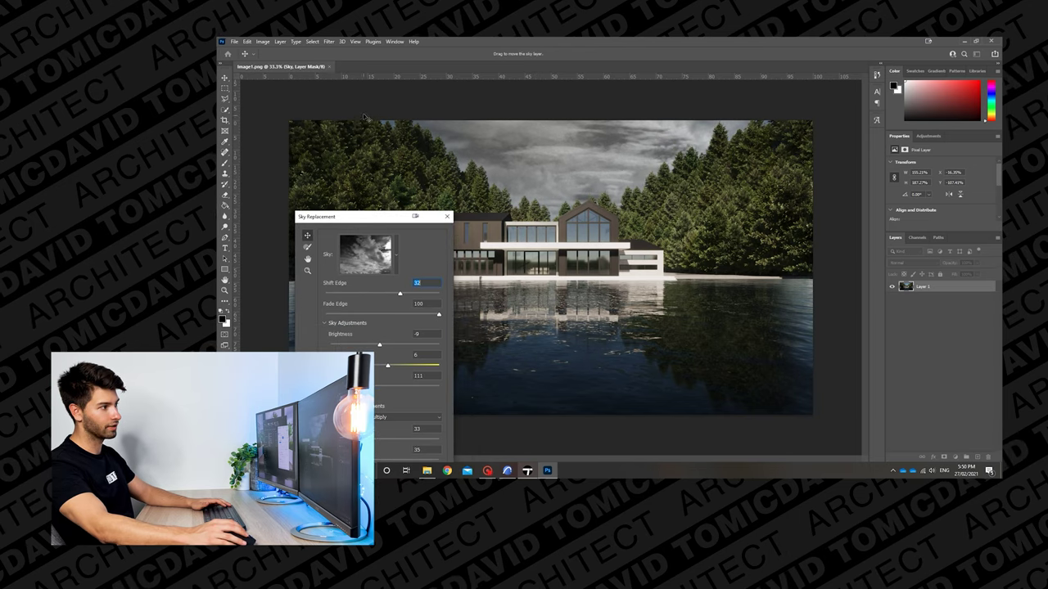
left_click_drag(378, 215, 361, 120)
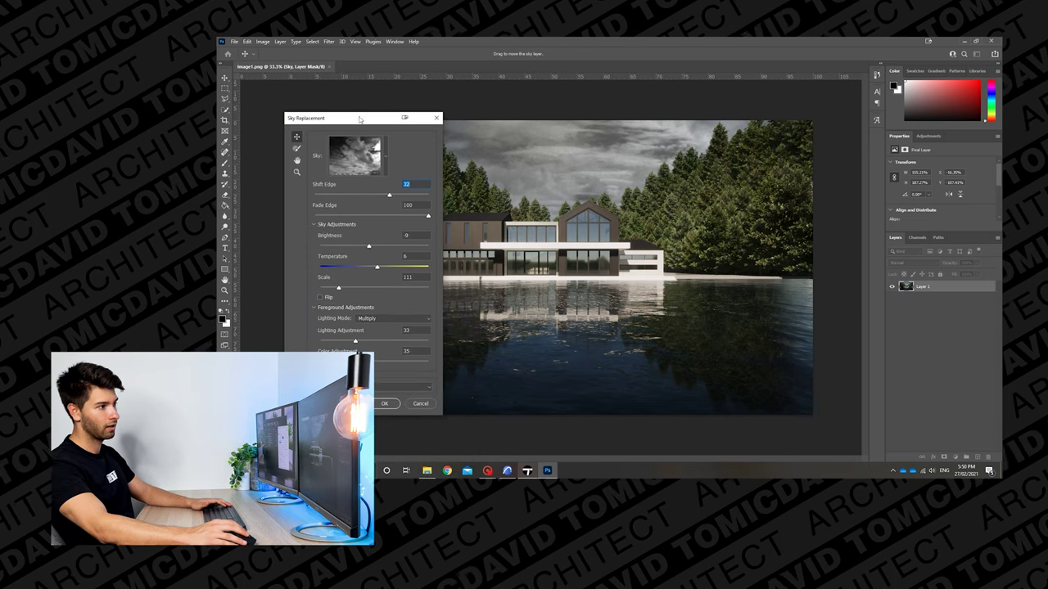
Apply the sky replacement and merge its layer group with the render into one layer.
left_click(393, 403)
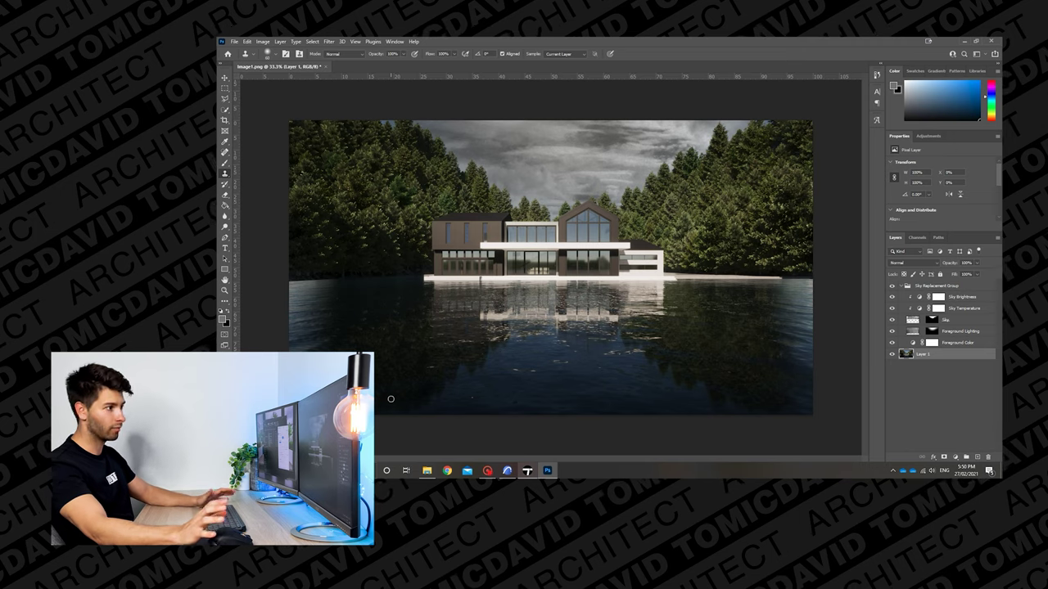
left_click(935, 286)
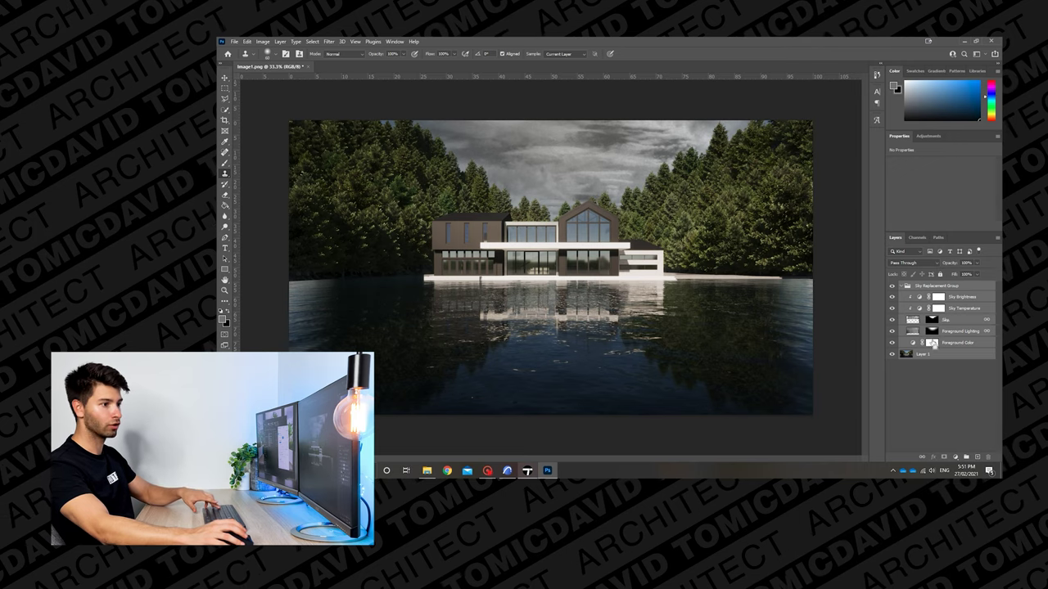
key("ctrl+e")
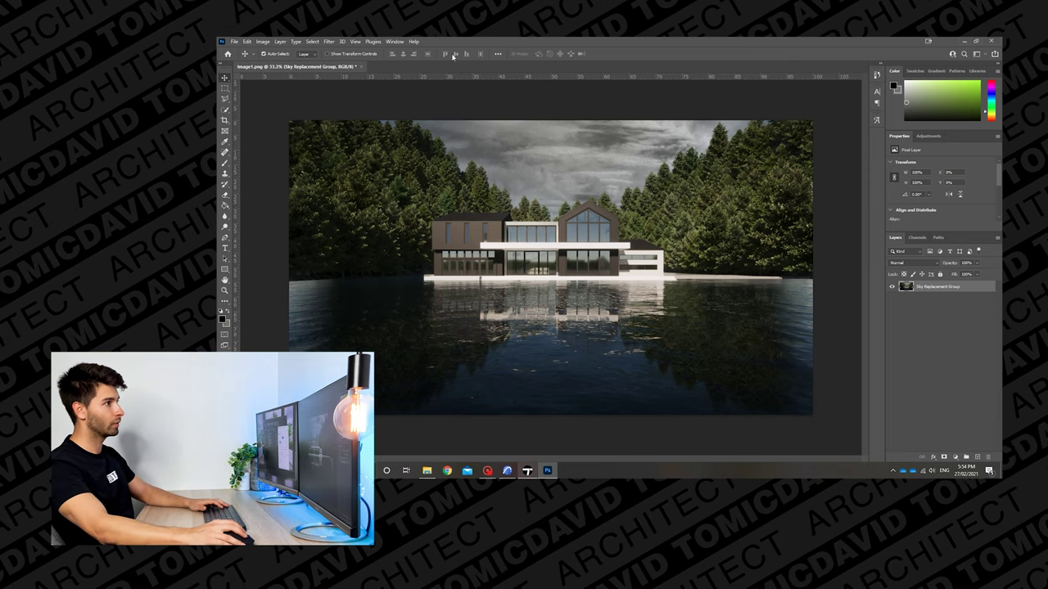
Place the tree-lined shore render over the house image as a new layer and hide it.
left_click_drag(491, 41, 542, 40)
key("Return")
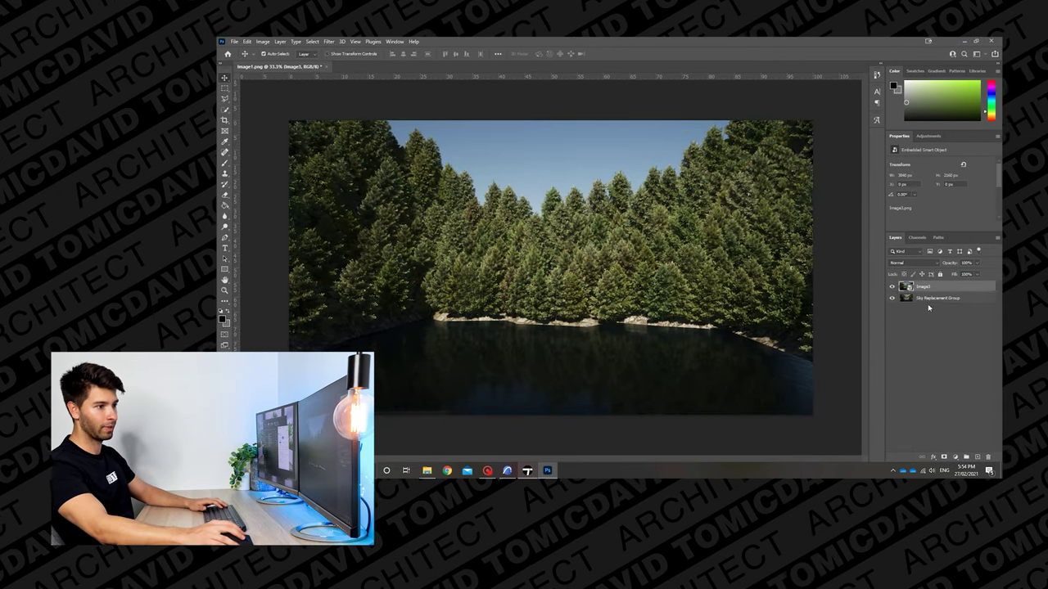
left_click(892, 288)
Select all the house's window panes, outlining them with the Polygonal Lasso and Marquee tools in add-to-selection mode.
scroll(590, 233, "up", 5, "alt")
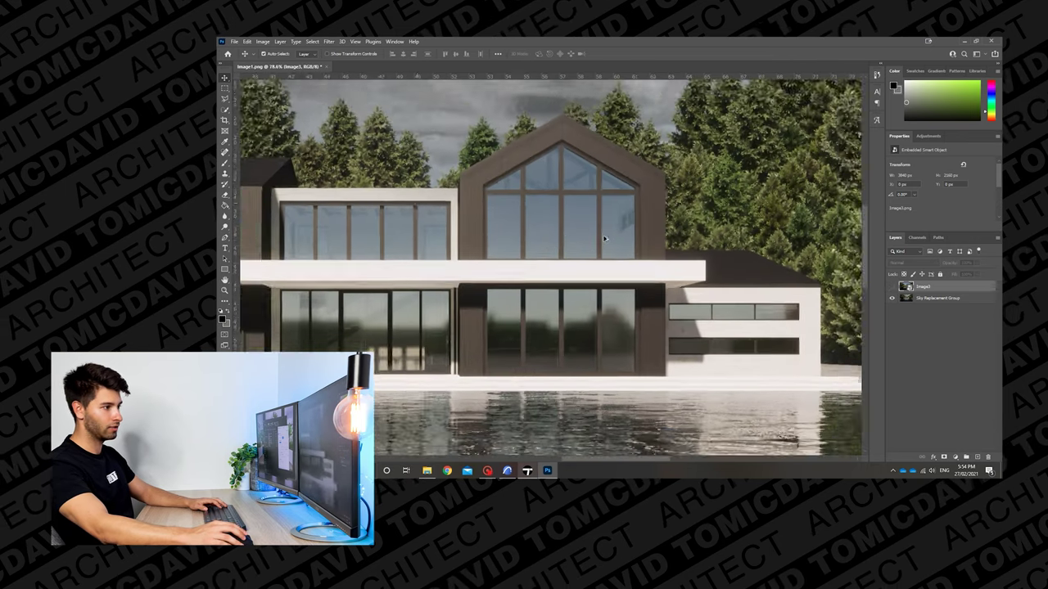
key("l")
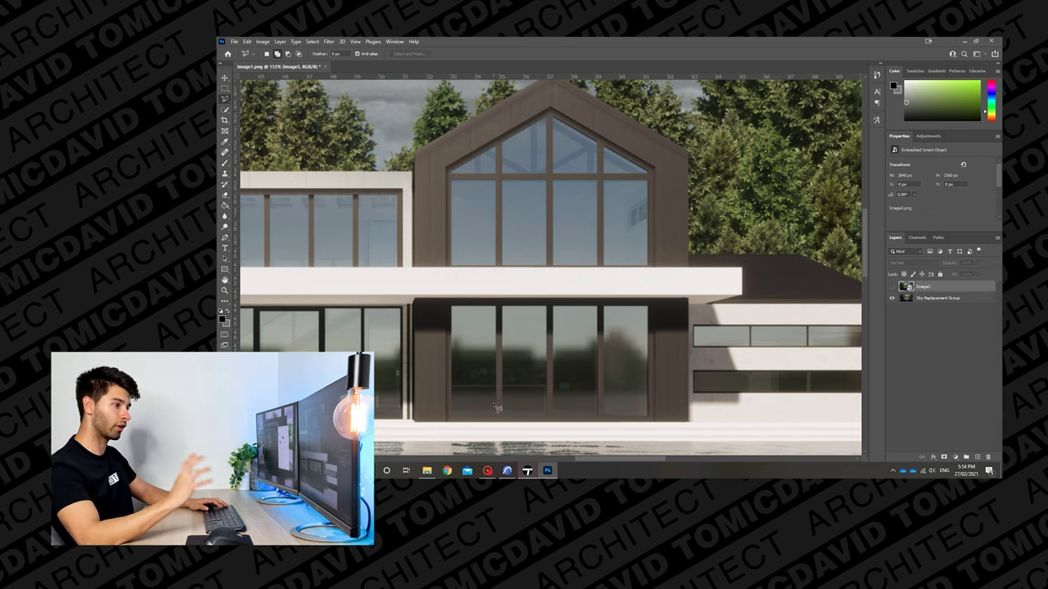
left_click(454, 268)
left_click(450, 179)
left_click(494, 179)
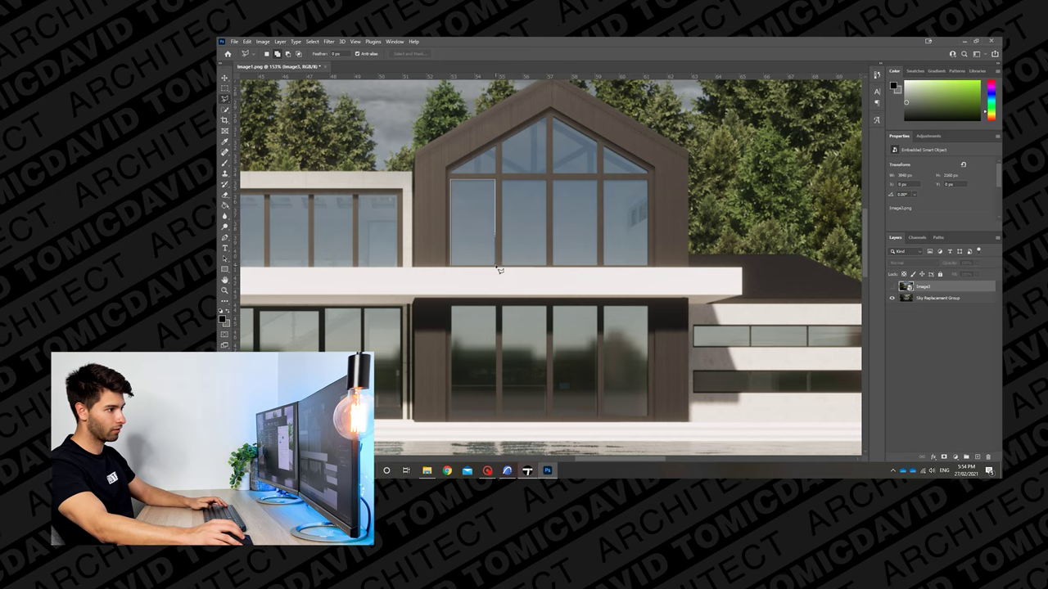
left_click(455, 269)
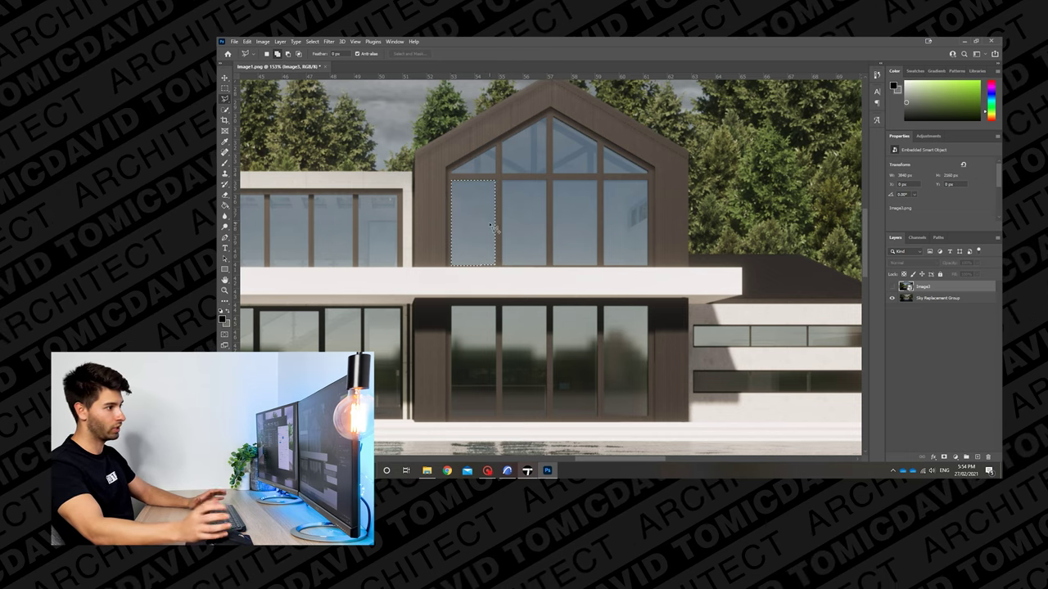
left_click(277, 53)
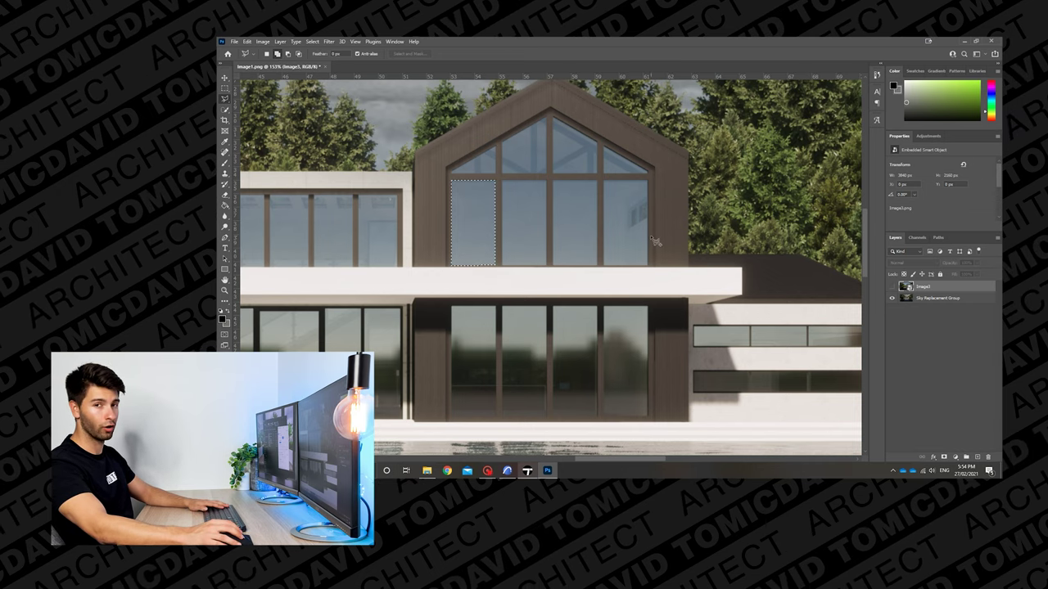
key("m")
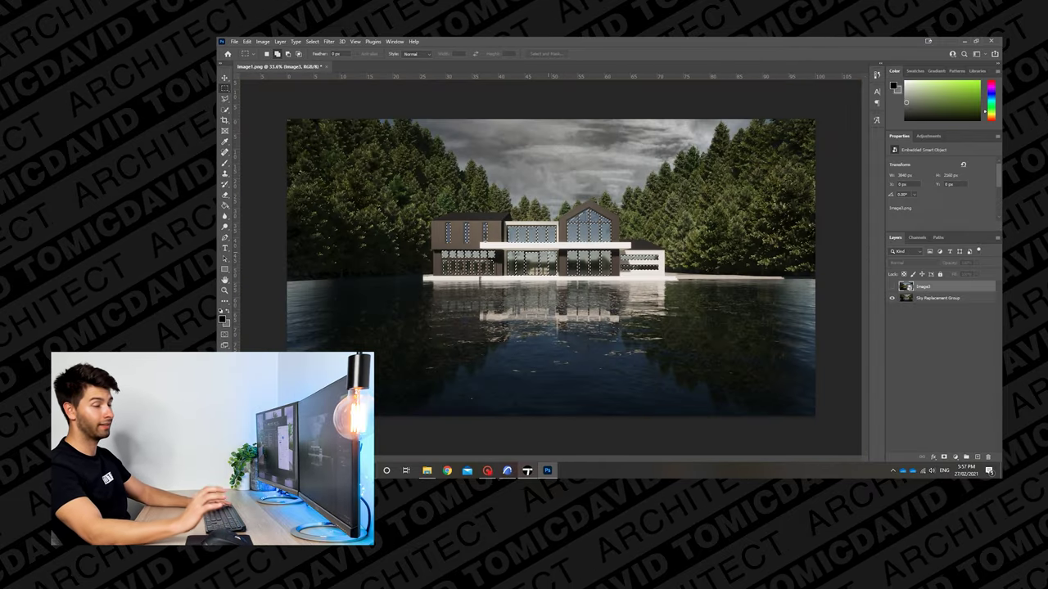
Copy the trees within the window selection from the tree-lined shore render to a new layer, and hide the full tree image.
scroll(530, 235, "up", 4, "alt")
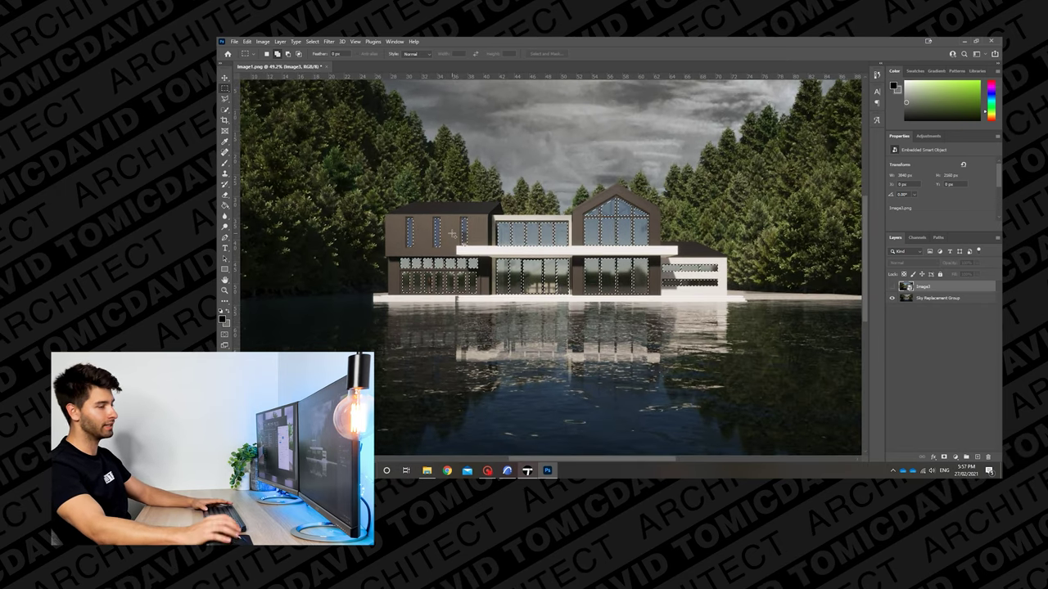
scroll(451, 234, "up", 1, "alt")
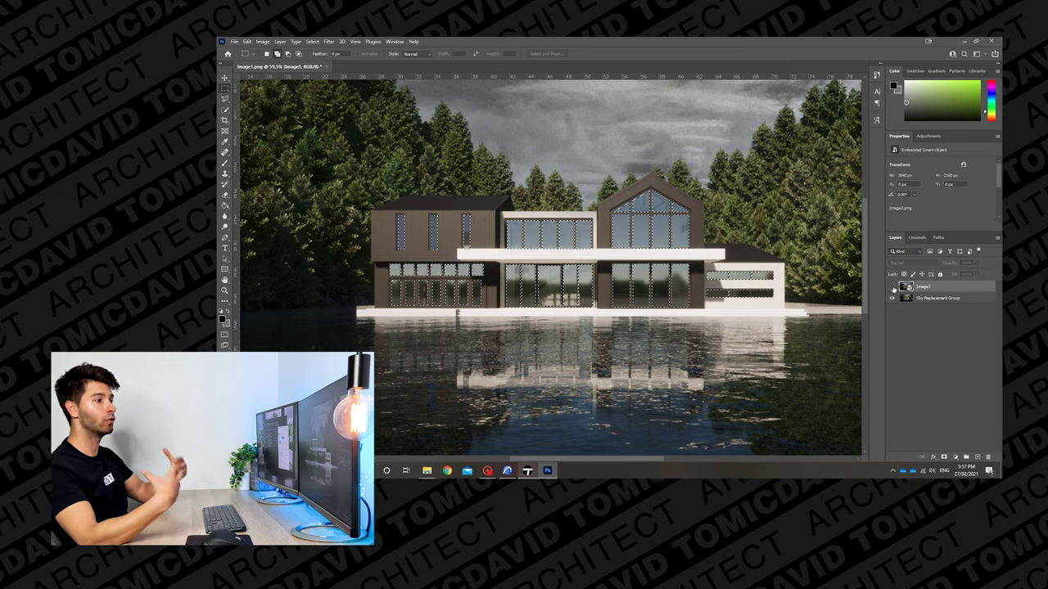
left_click(893, 288)
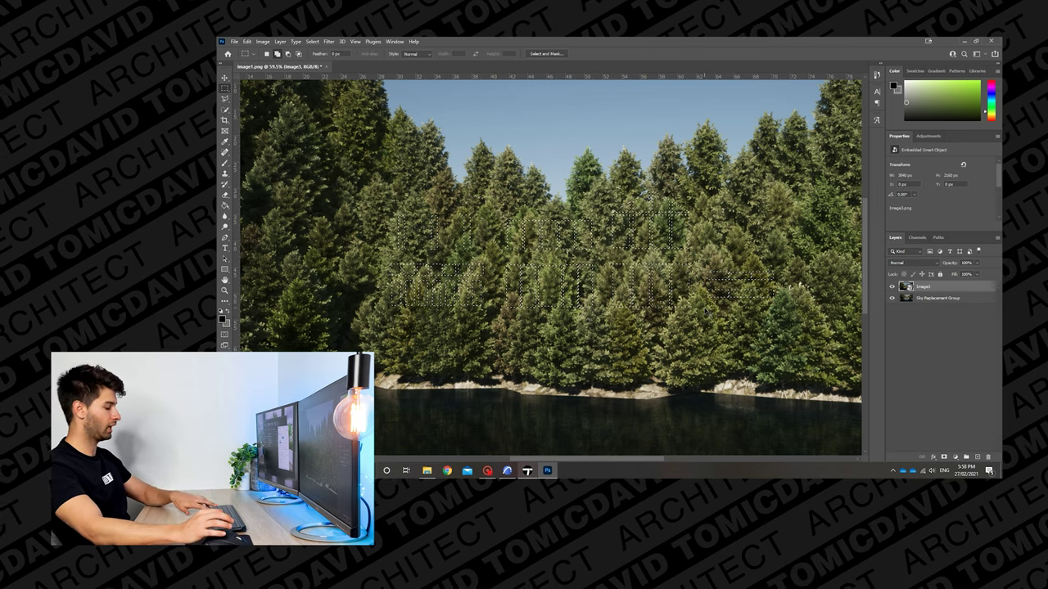
key("ctrl+j")
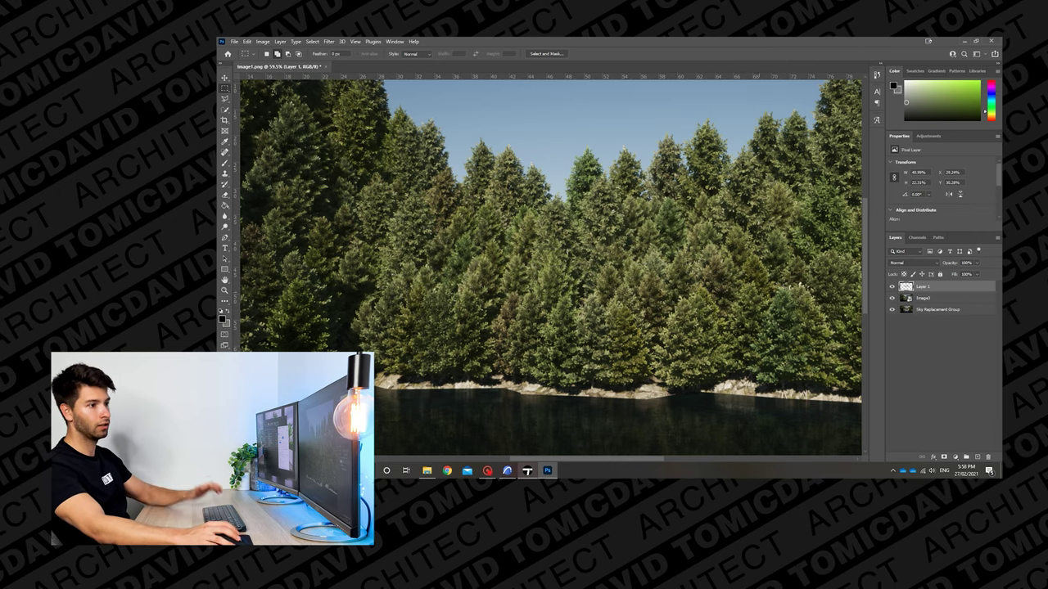
left_click(892, 298)
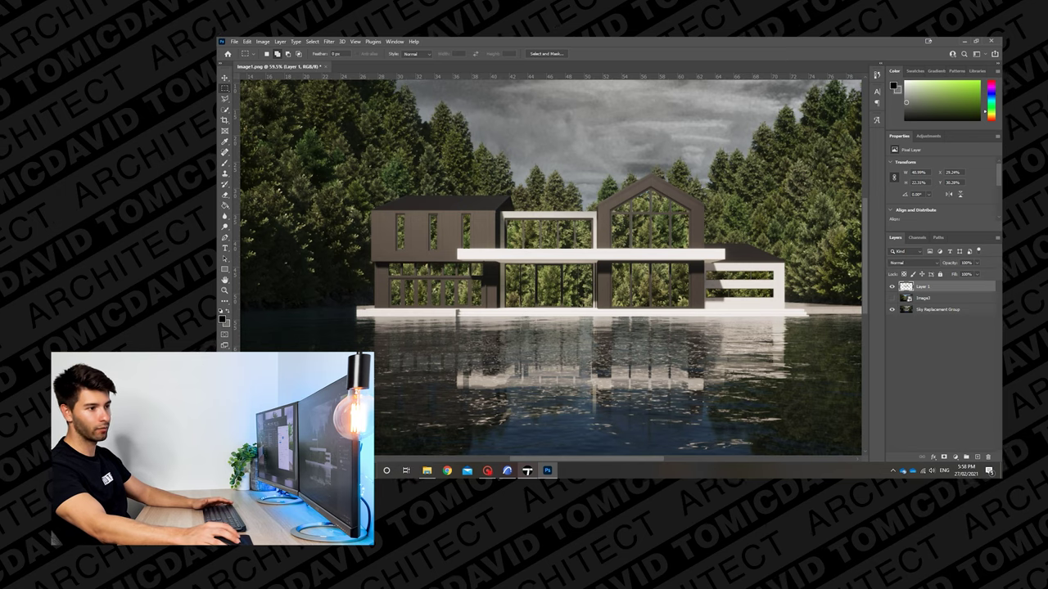
Lower the opacity of the window tree layer to 18% to create subtle glass reflections.
left_click(976, 264)
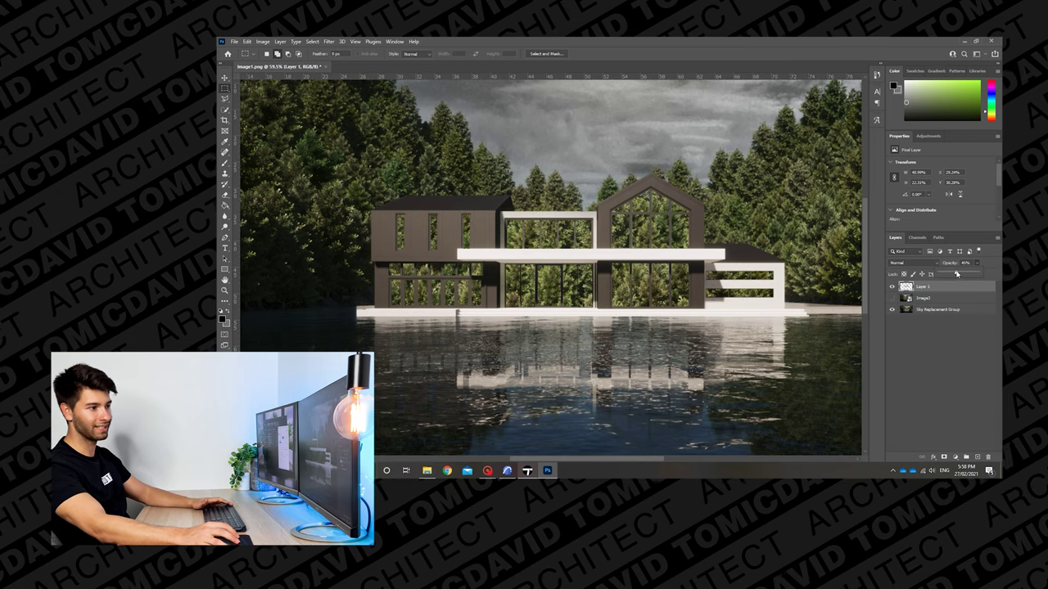
left_click_drag(956, 274, 954, 275)
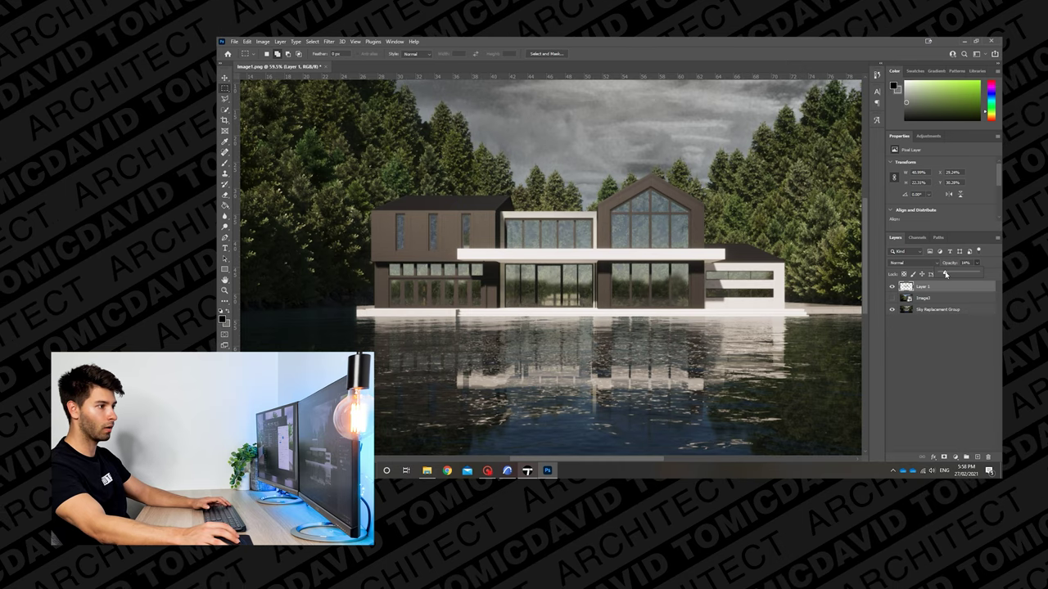
left_click(941, 360)
scroll(562, 261, "down", 5, "alt")
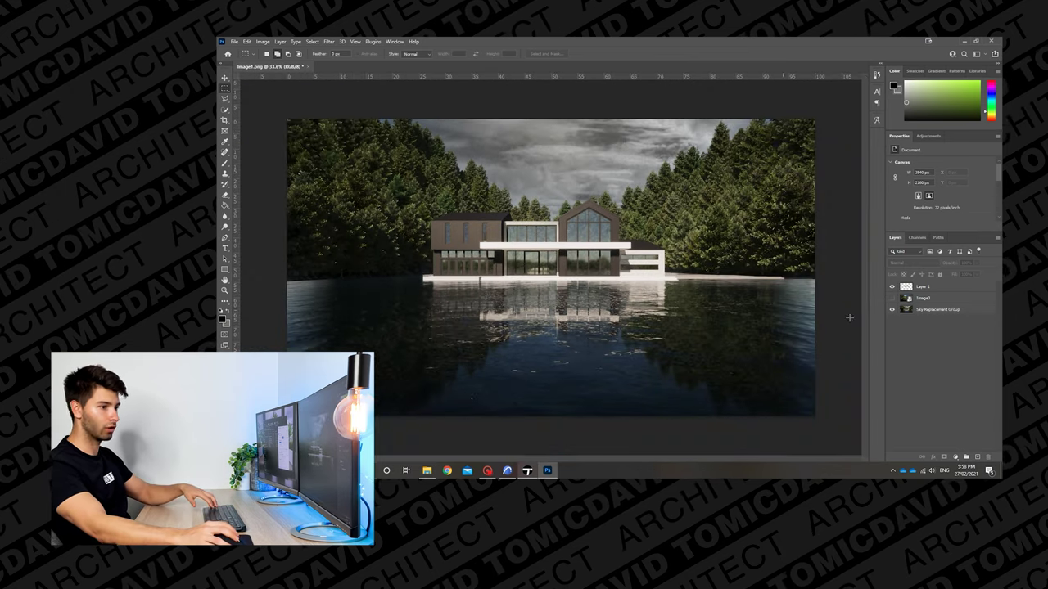
Merge the window reflection layer, the hidden tree image and the base render into a single layer.
left_click(958, 311)
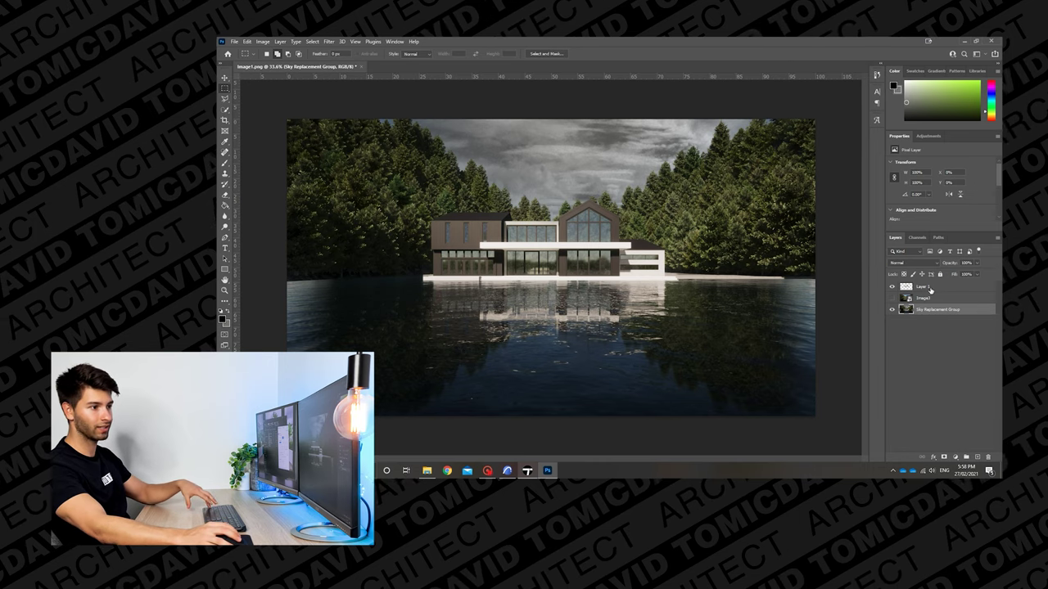
left_click(929, 290, "shift")
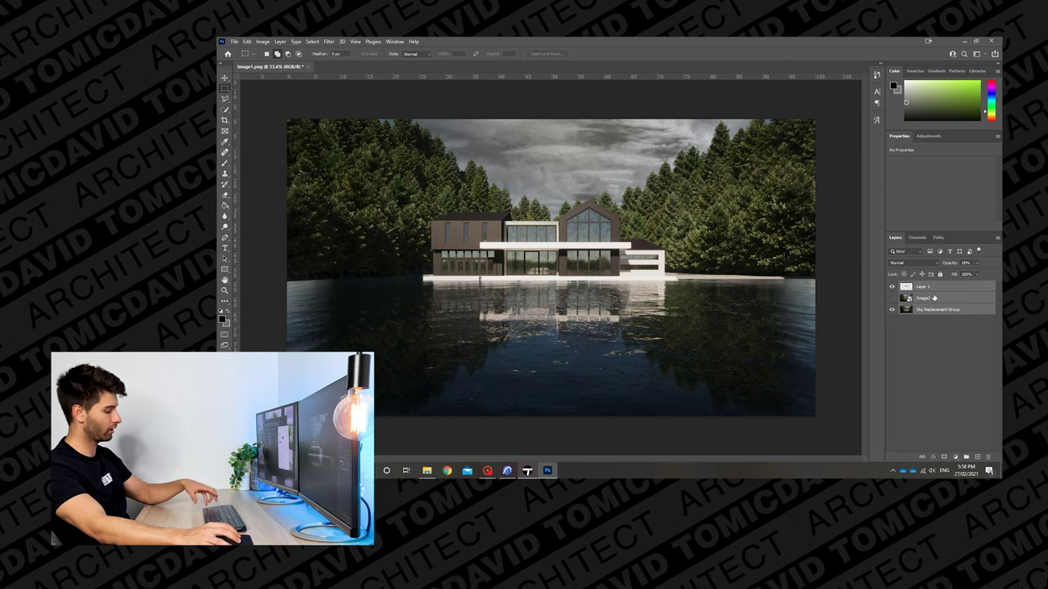
key("ctrl+e")
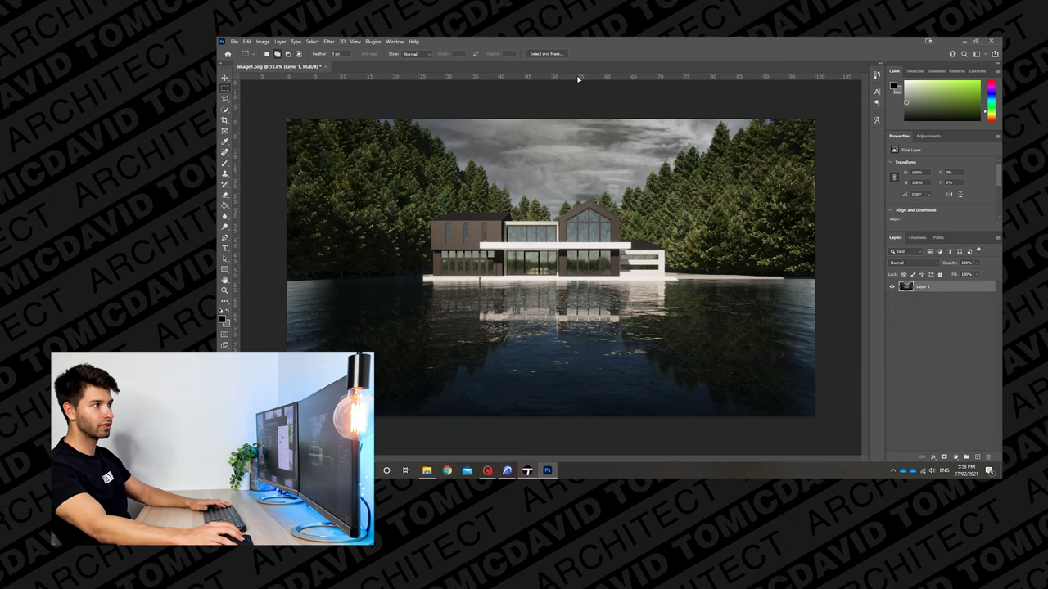
Place a horizontal guide along the waterline and copy everything above it to a new layer using a Polygonal Lasso selection.
left_click_drag(577, 80, 601, 279)
key("l")
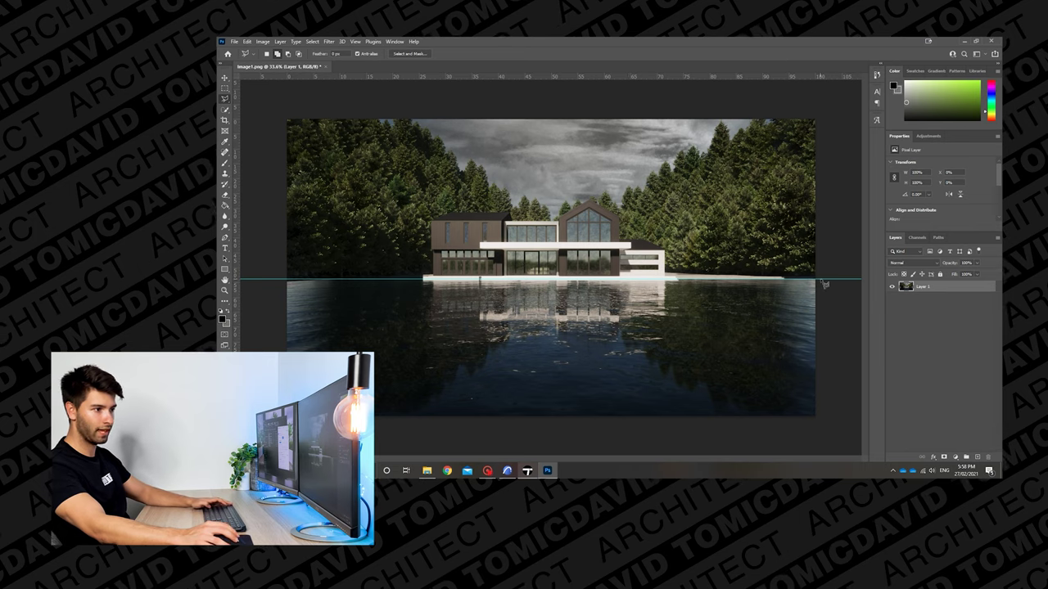
right_click(228, 102)
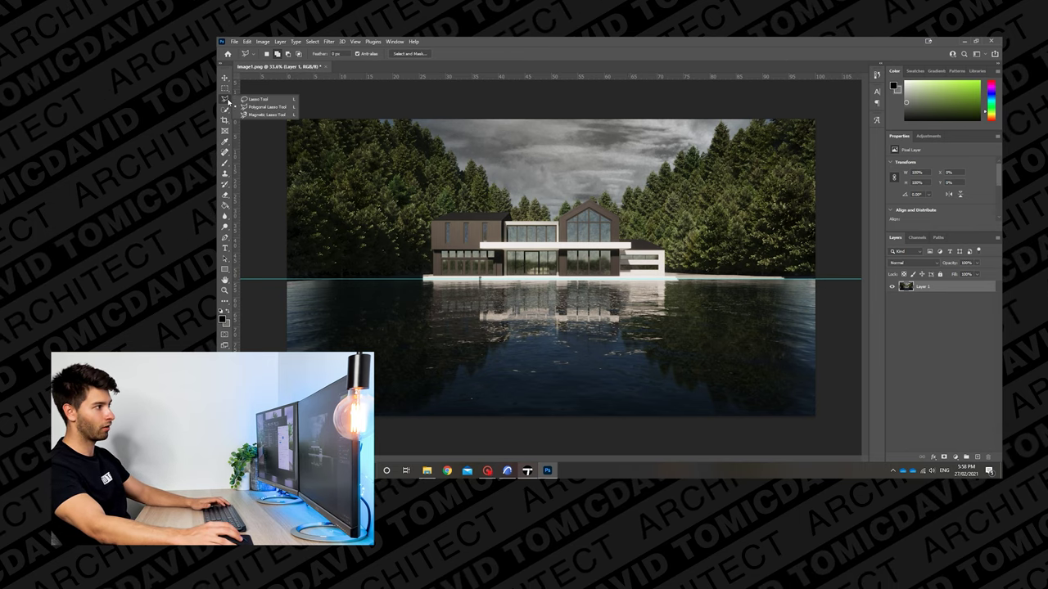
left_click(266, 106)
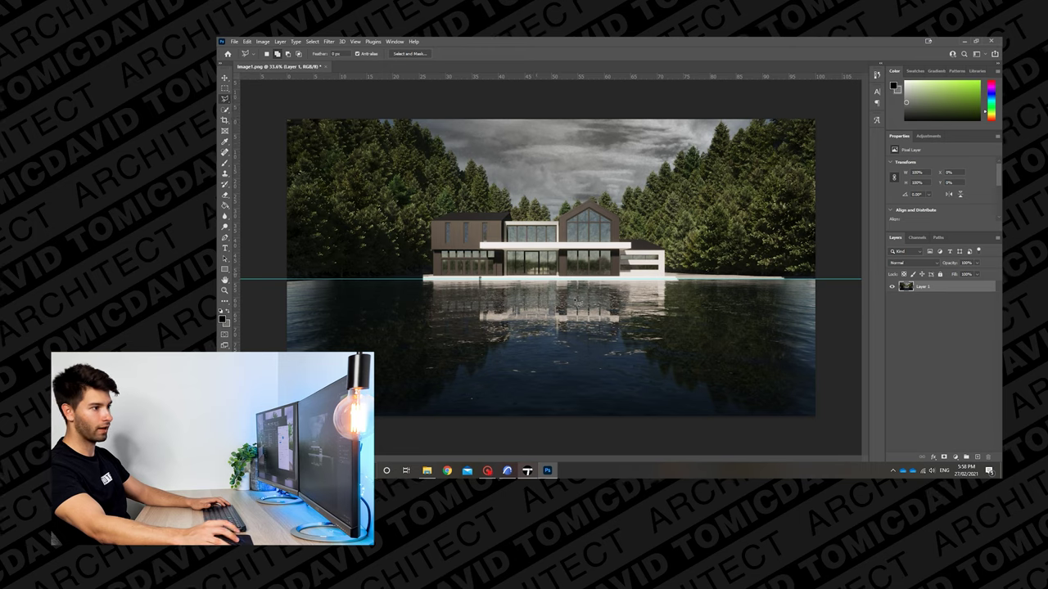
left_click(832, 283)
left_click(280, 280)
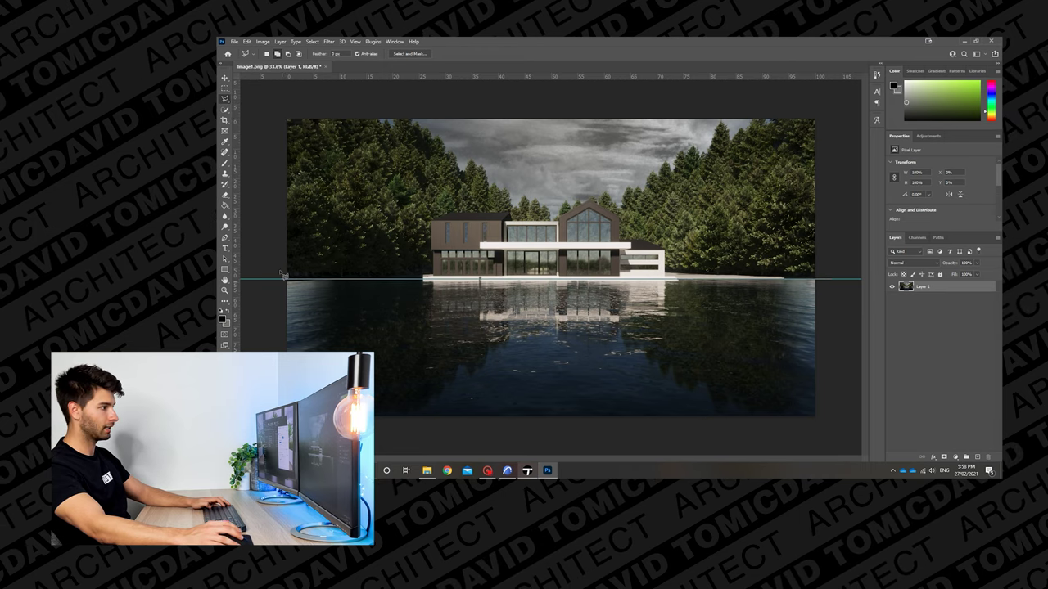
left_click(281, 114)
left_click(835, 114)
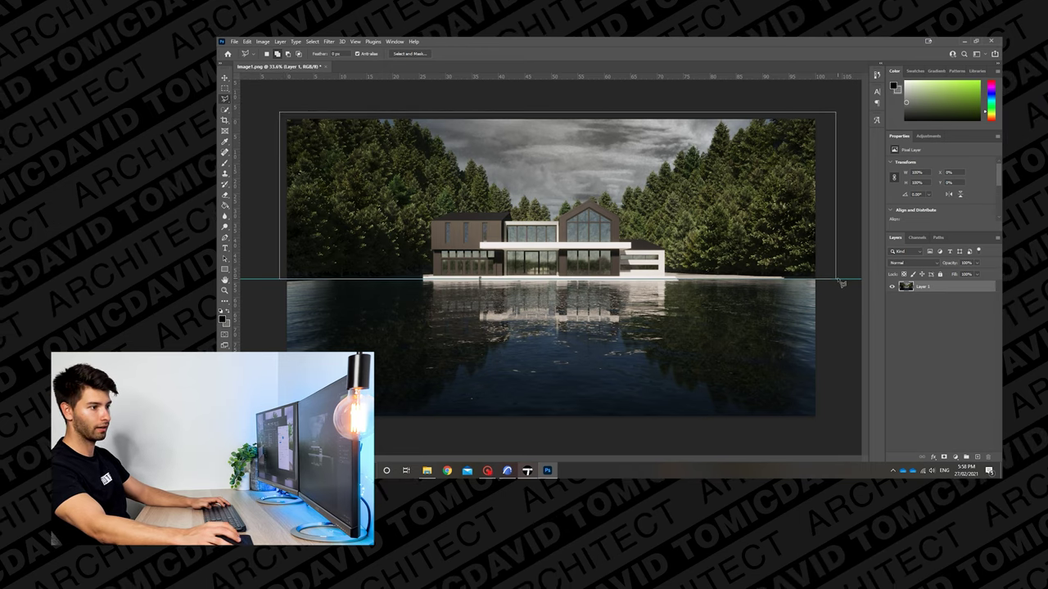
left_click(837, 280)
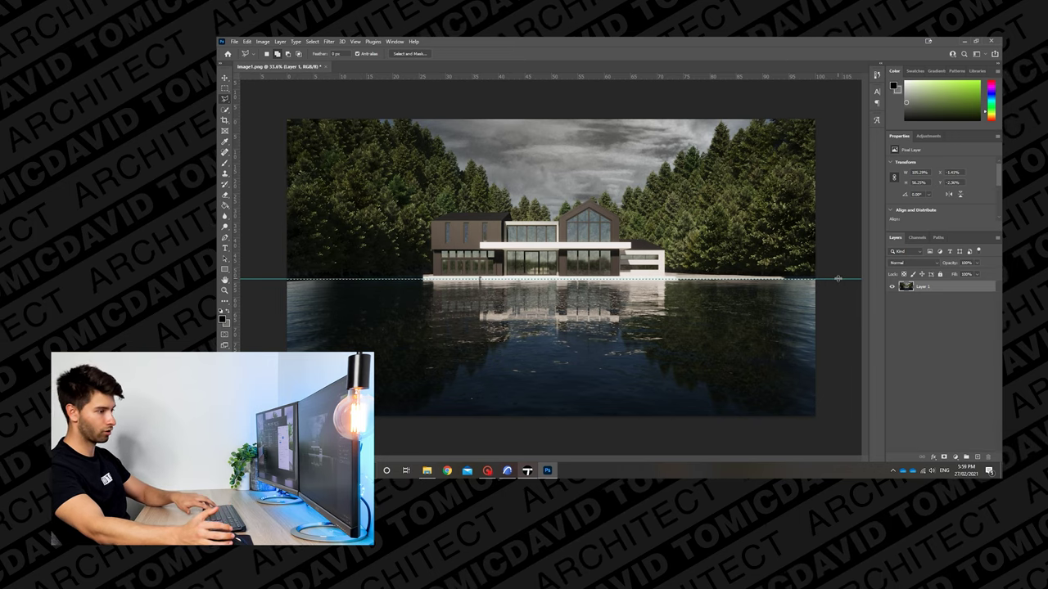
key("ctrl+j")
Select the water area below the guide with the Rectangular Marquee and delete it from the original layer.
key("m")
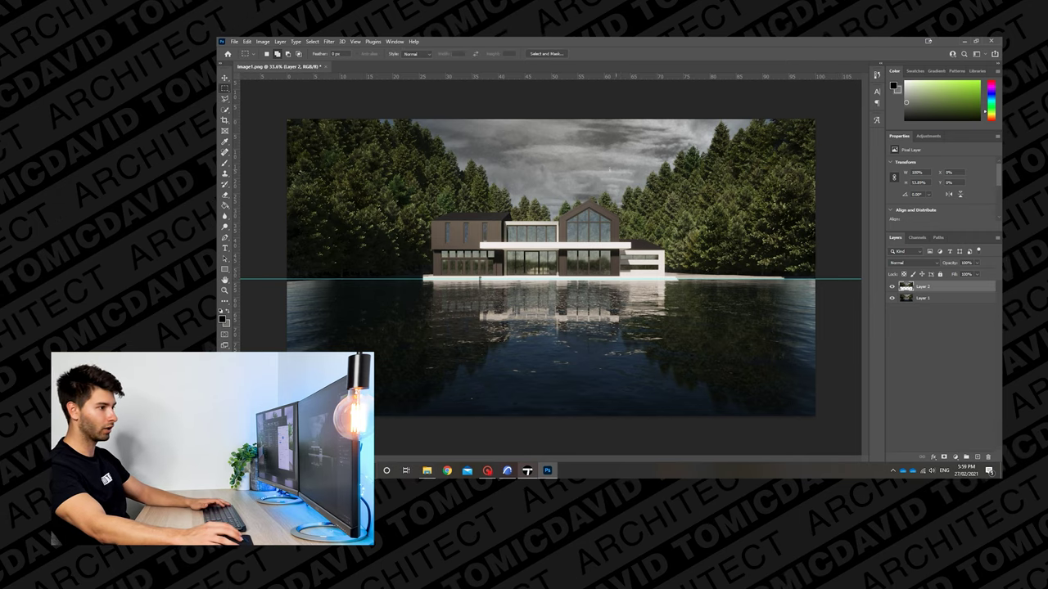
left_click_drag(836, 279, 287, 415)
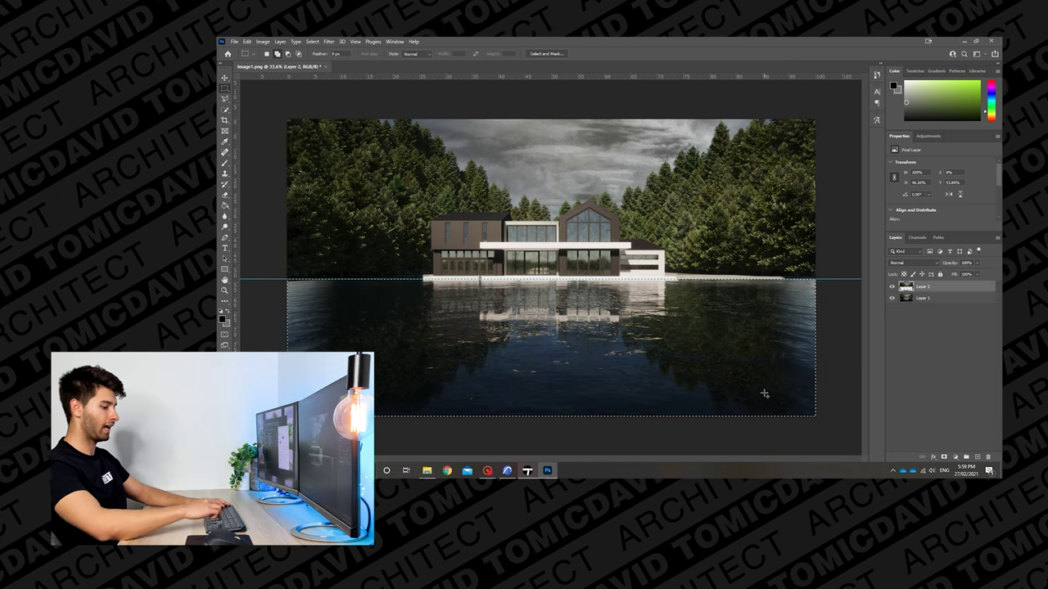
left_click(949, 299)
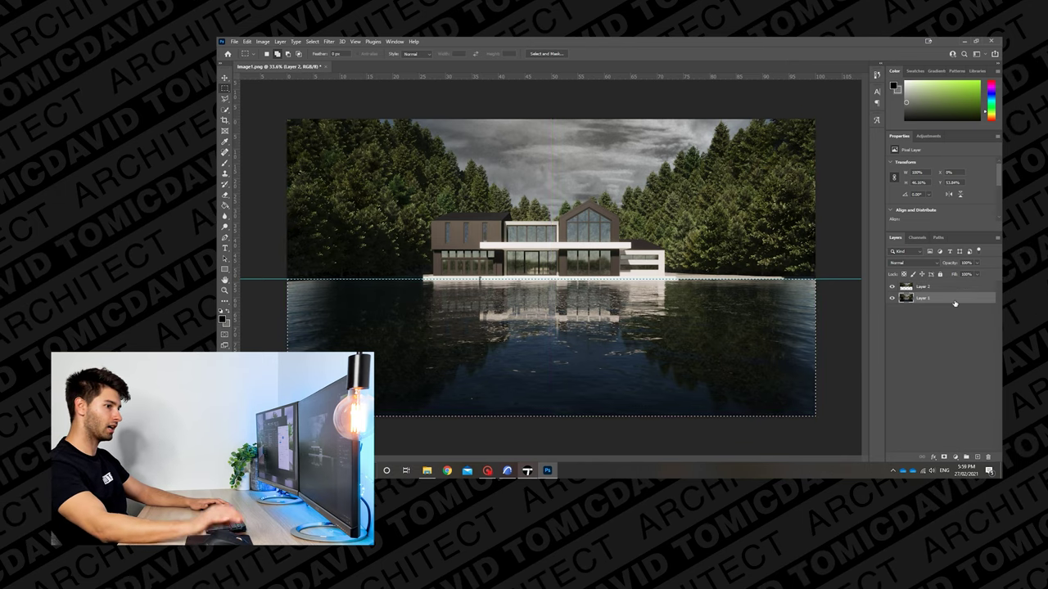
key("Delete")
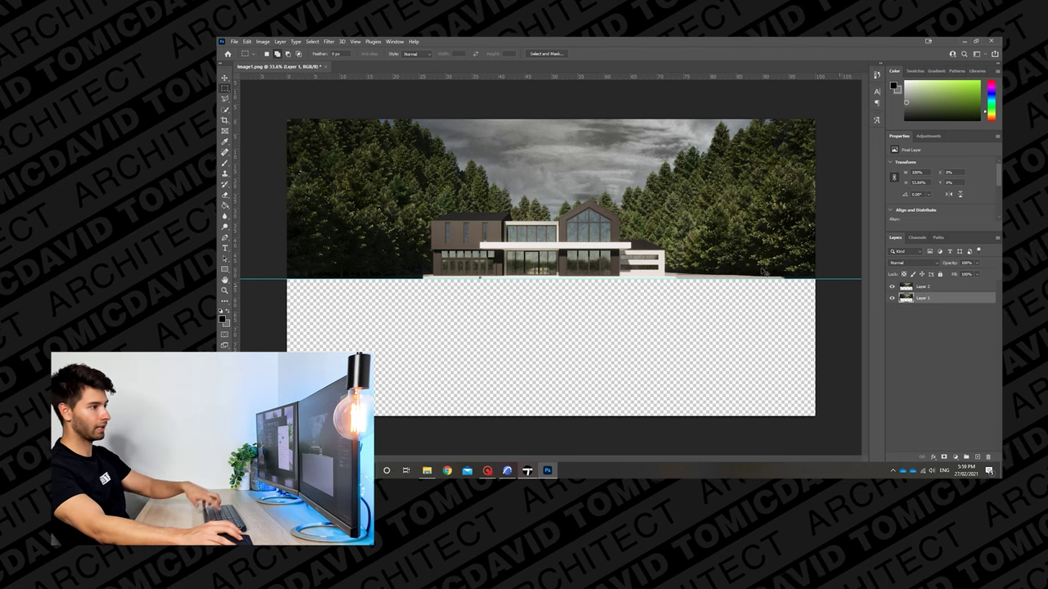
Flip the original layer vertically and move it below the guide so it mirrors the house and trees.
key("ctrl+t")
right_click(602, 220)
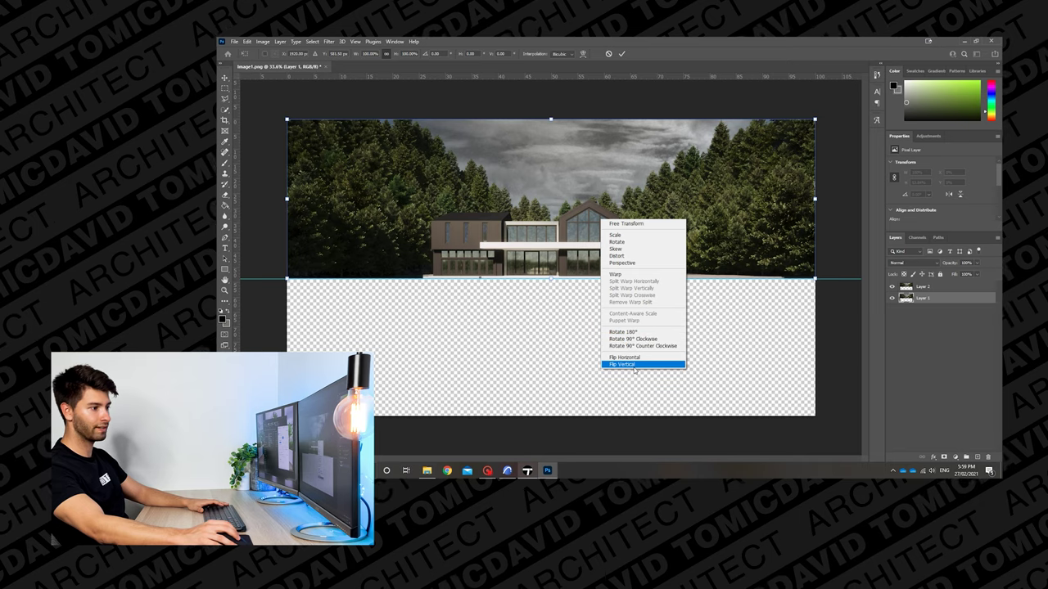
left_click(635, 365)
left_click_drag(607, 197, 617, 350)
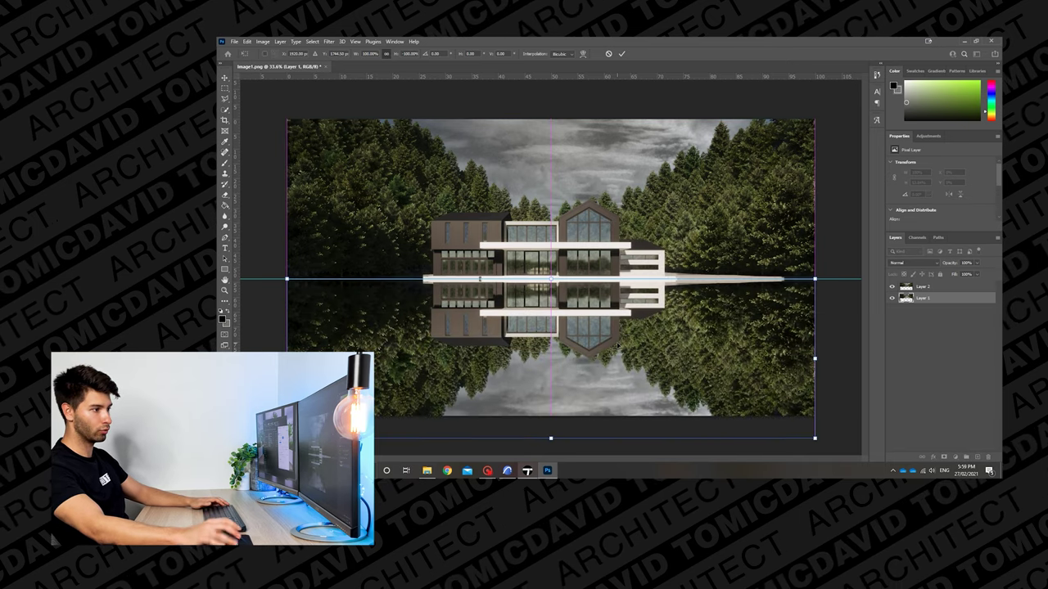
key("Return")
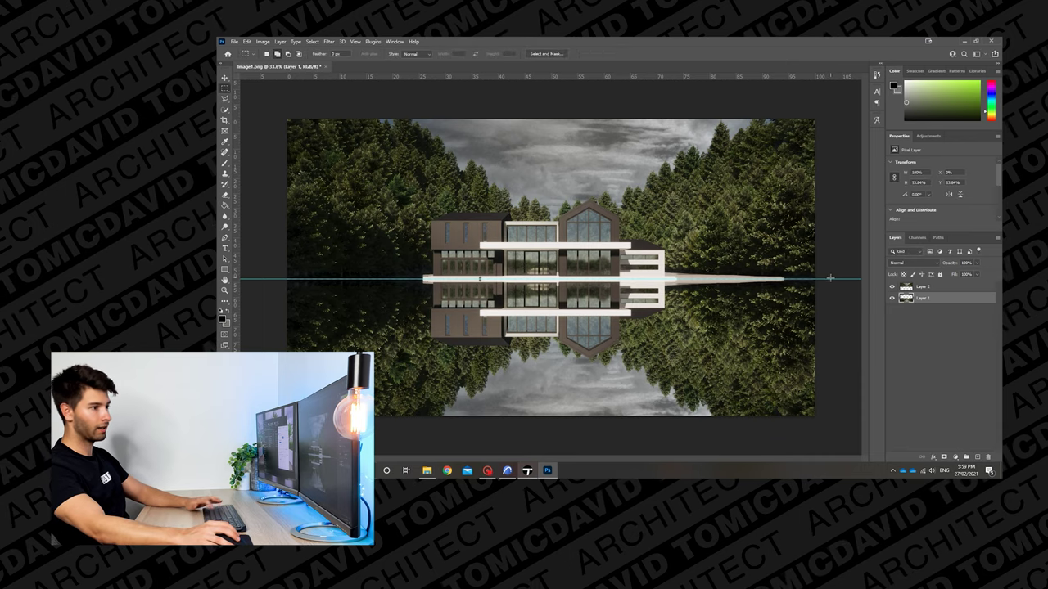
Nudge the mirrored layer upward to close the gap along the waterline.
key("v")
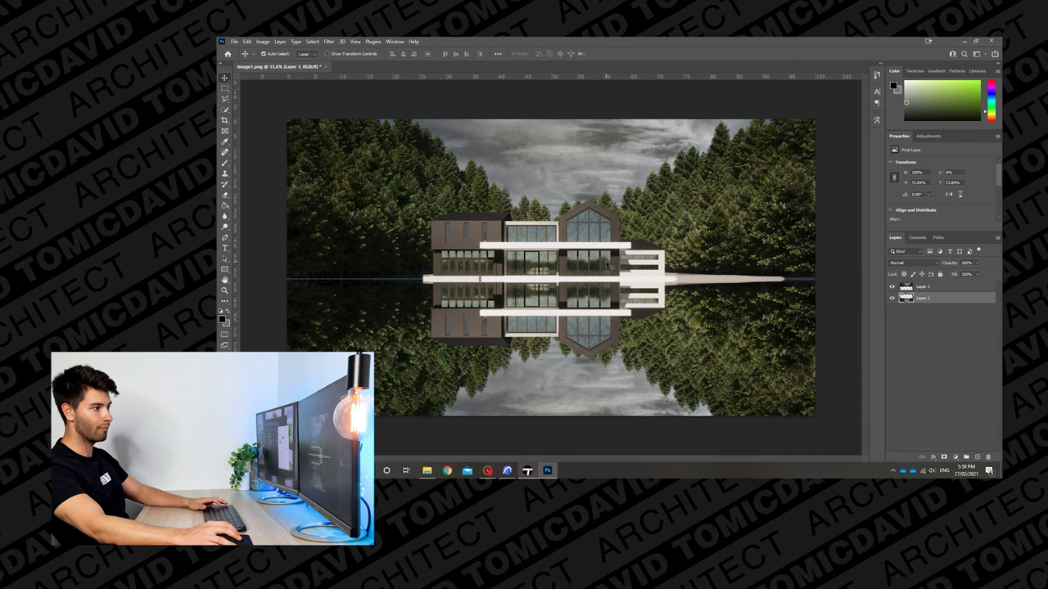
key("Up")
key("Up")
key("Up")
key("Down")
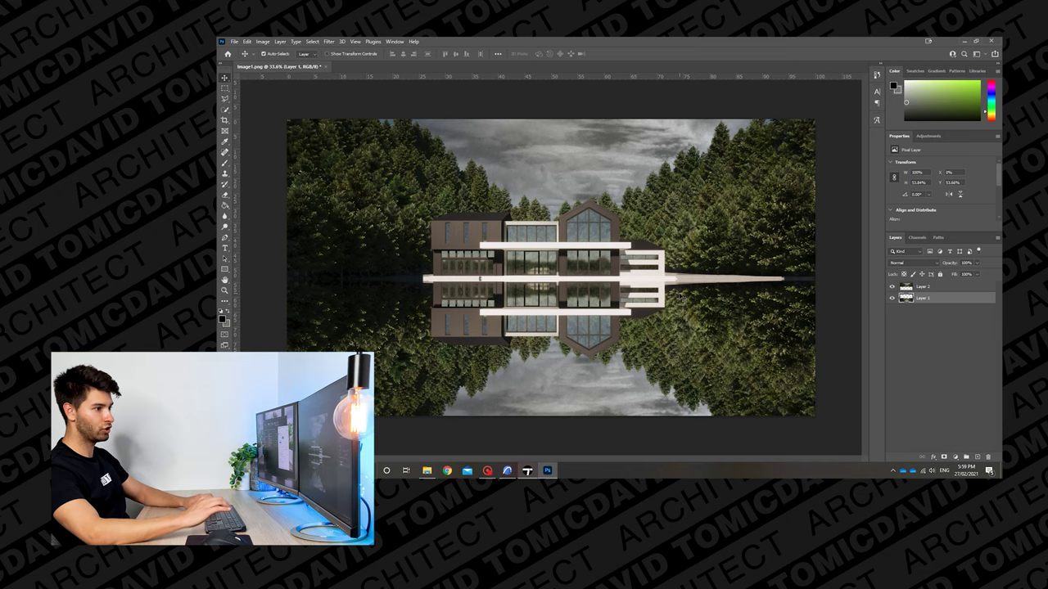
Add a new layer beneath the mirrored layer and fill it with black using the Paint Bucket.
left_click(977, 456)
left_click_drag(930, 300, 932, 313)
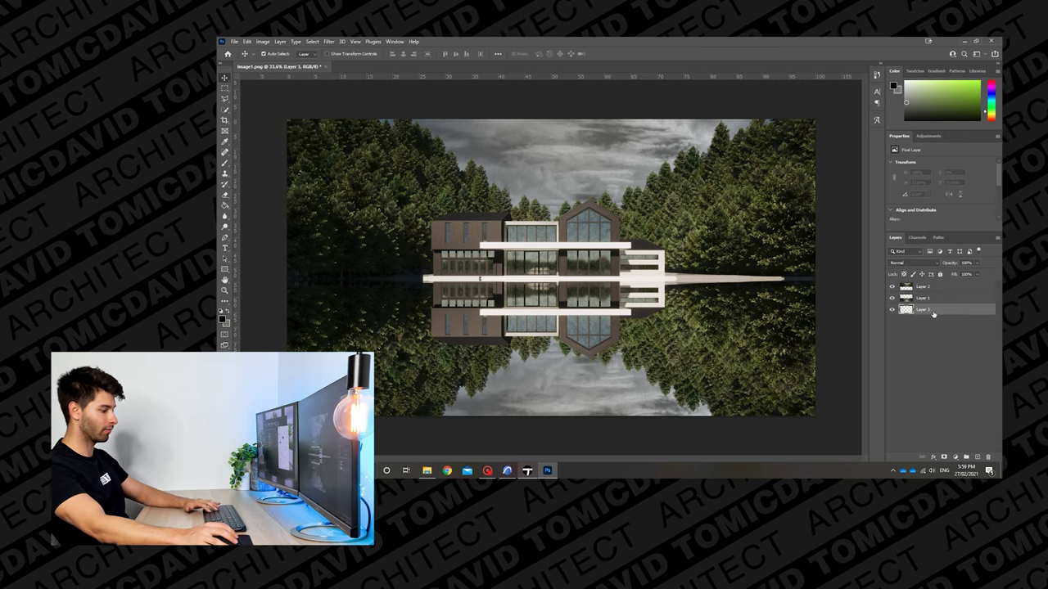
key("g")
right_click(226, 206)
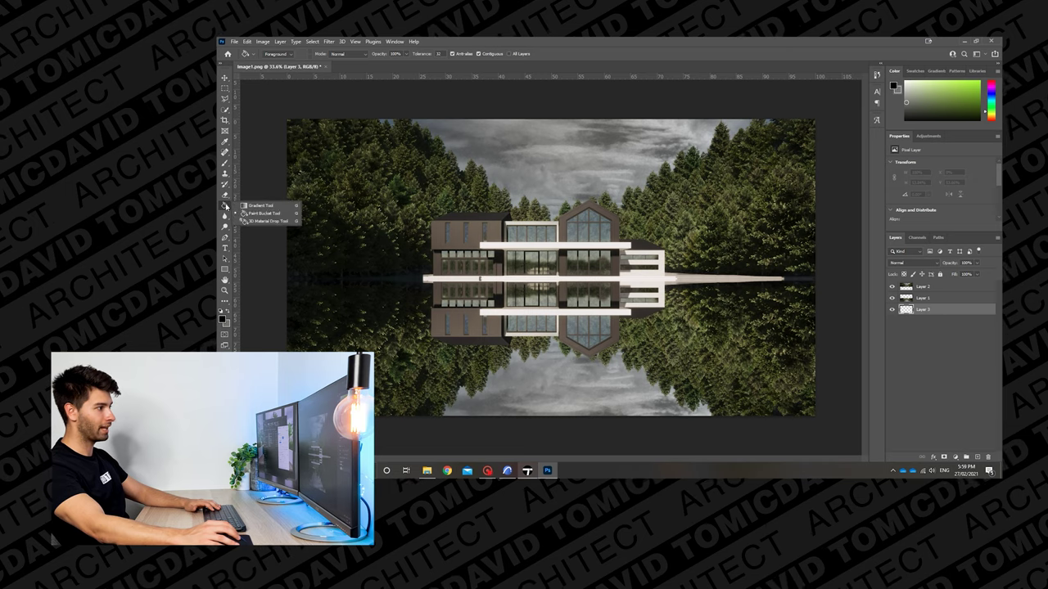
left_click(265, 214)
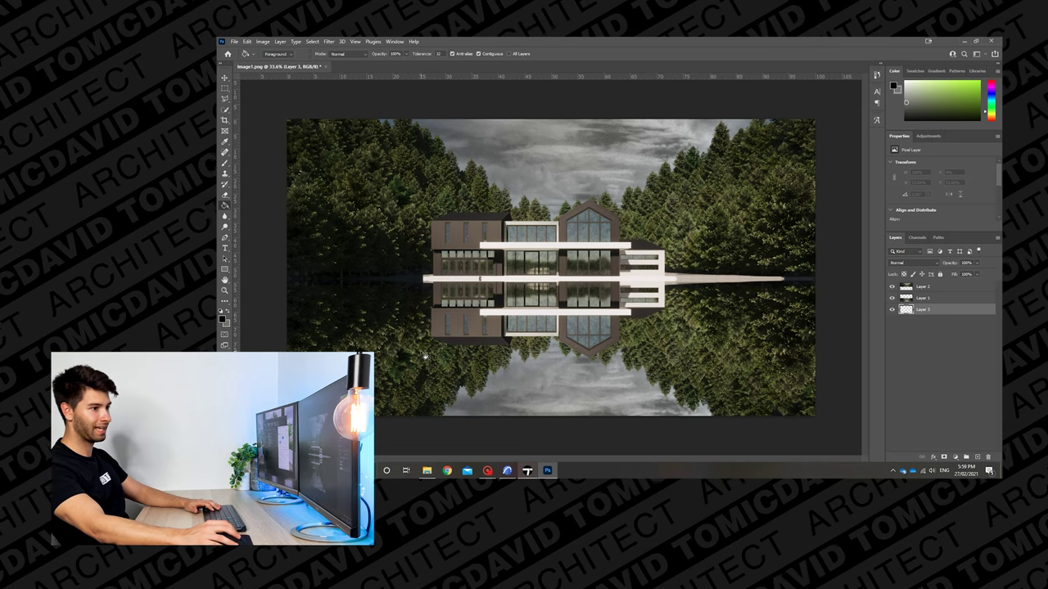
left_click(422, 355)
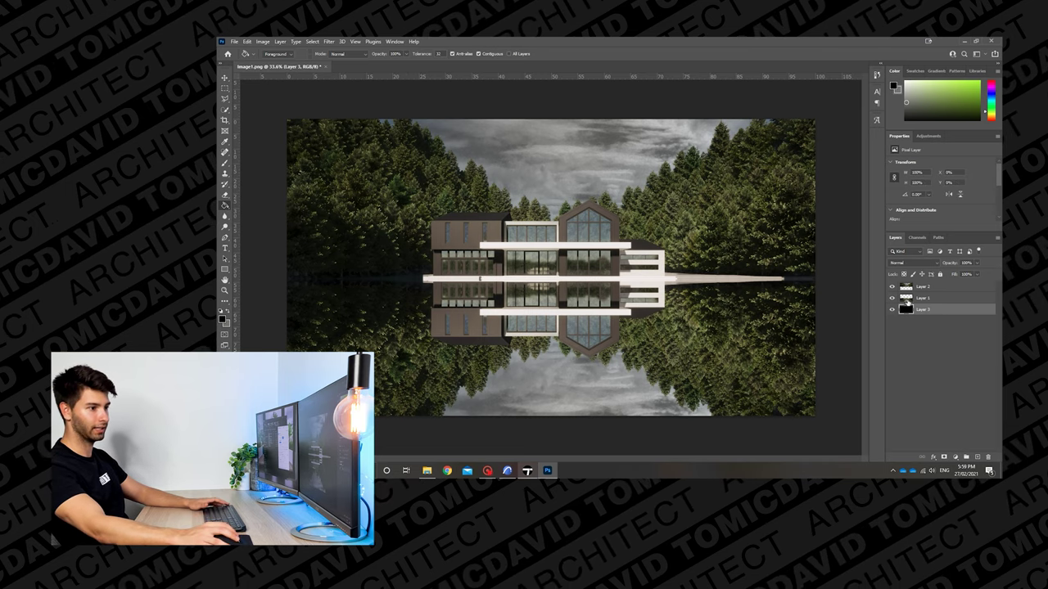
Lower the opacity of the mirrored layer so the black backing darkens the water reflection.
left_click(909, 299)
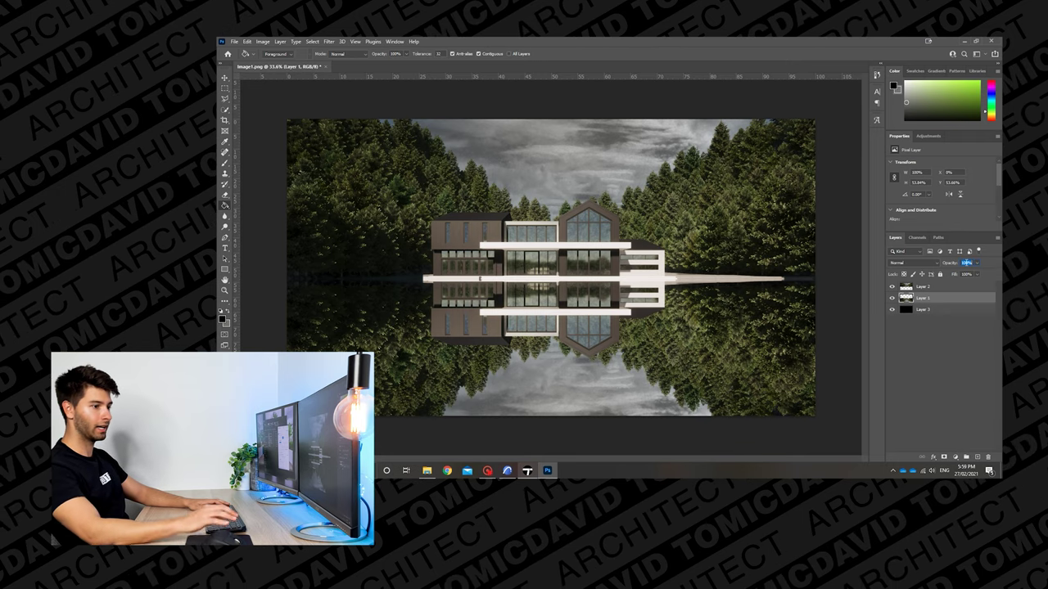
key("Return")
key("v")
left_click(924, 349)
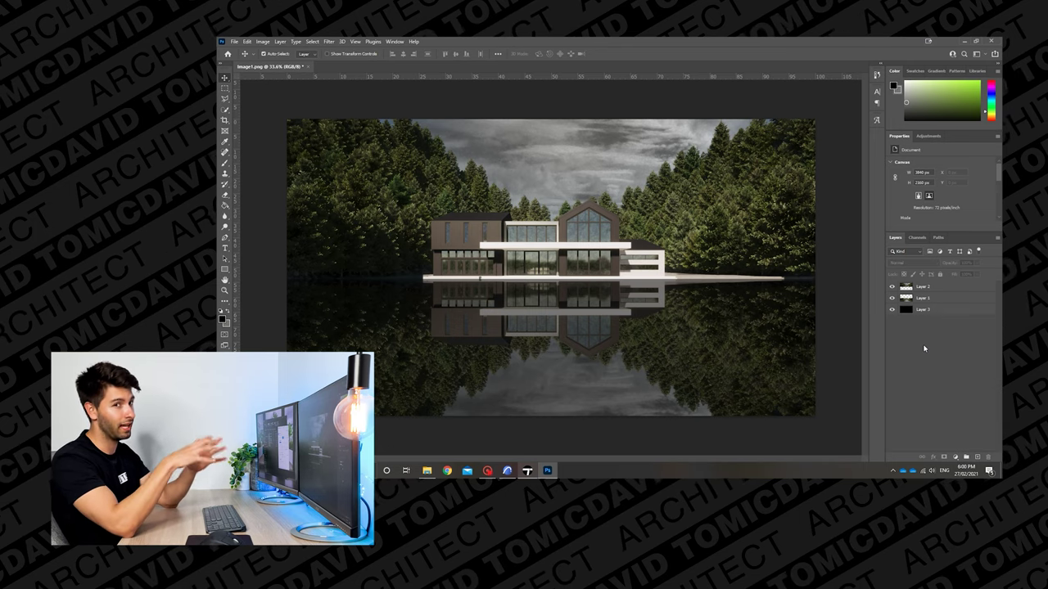
Merge the house layer, the mirrored reflection and the black backing into a single layer.
left_click(933, 287)
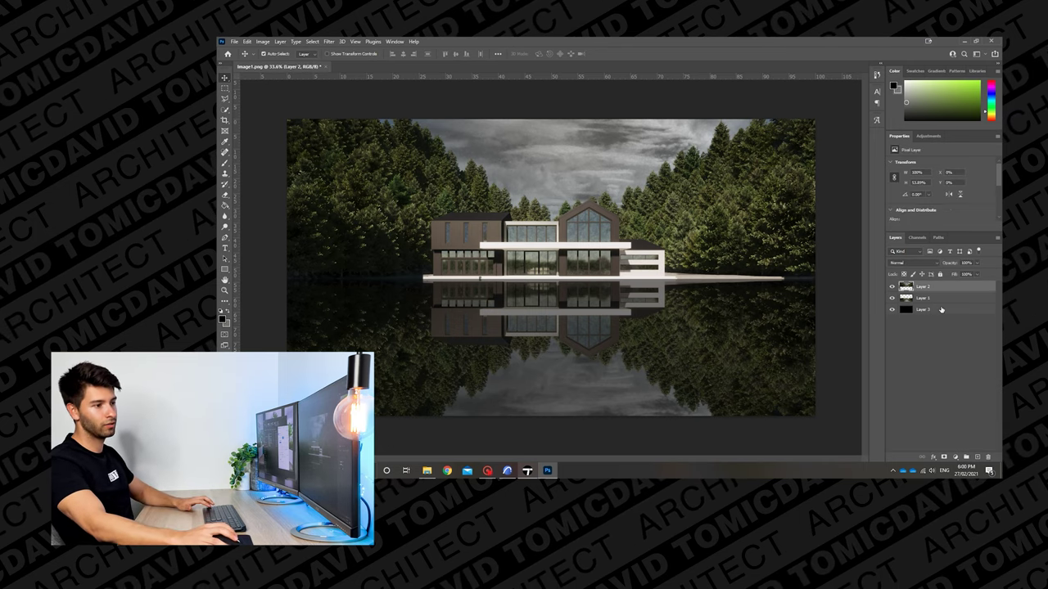
left_click(941, 310, "shift")
key("ctrl+e")
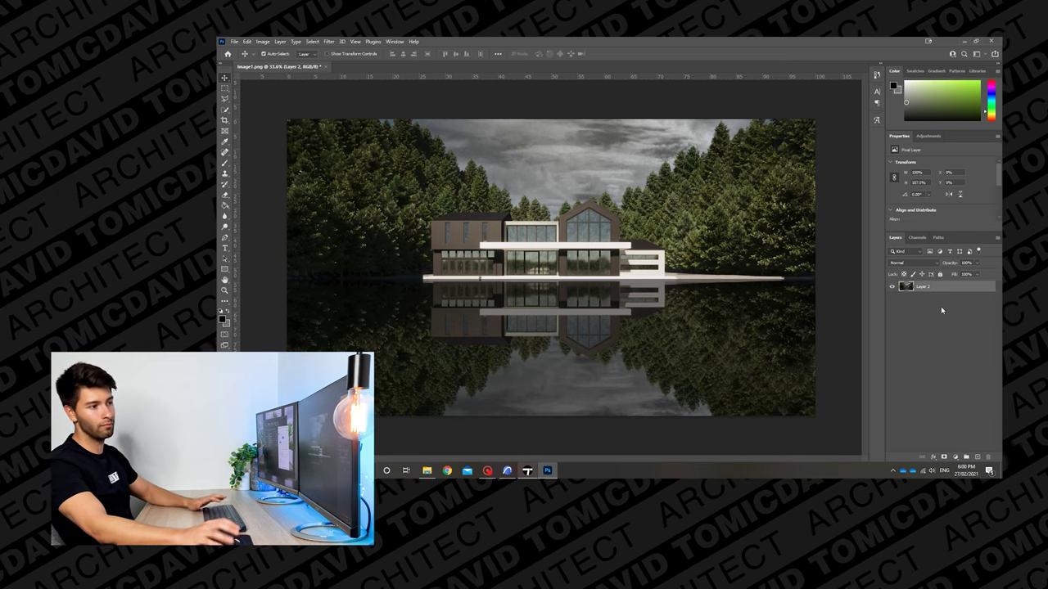
Save the edited image to the Desktop as a PNG named "lake house 1".
left_click(240, 43)
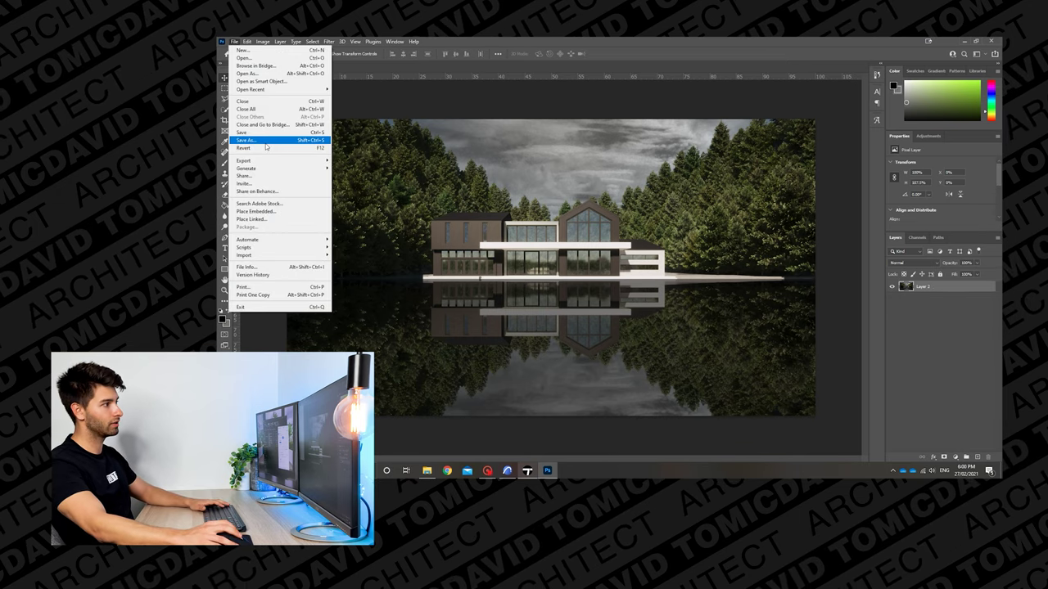
left_click(295, 141)
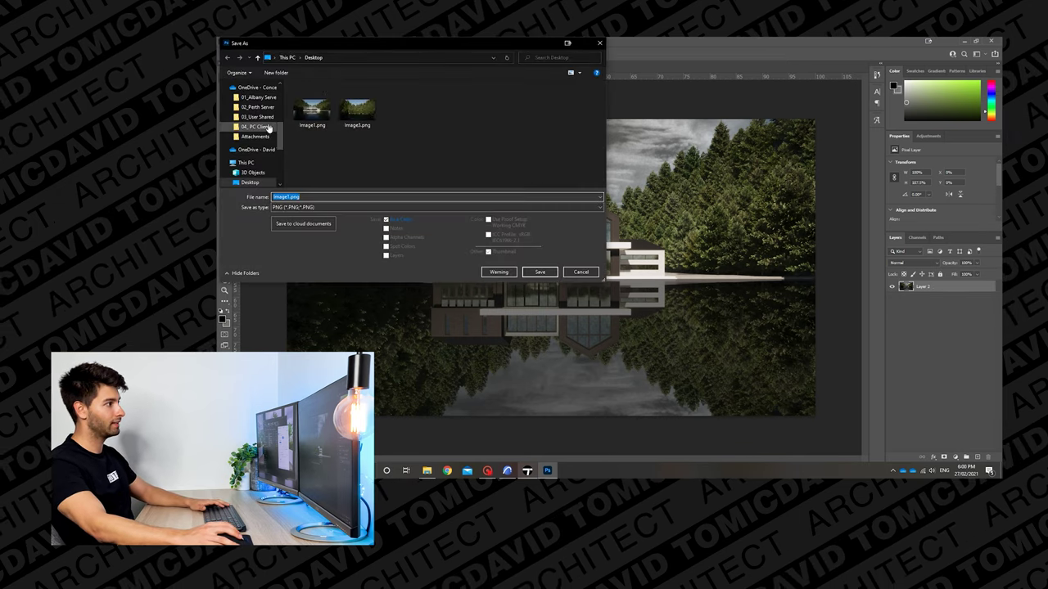
left_click(318, 209)
left_click(311, 197)
left_click(311, 197)
left_click(311, 197)
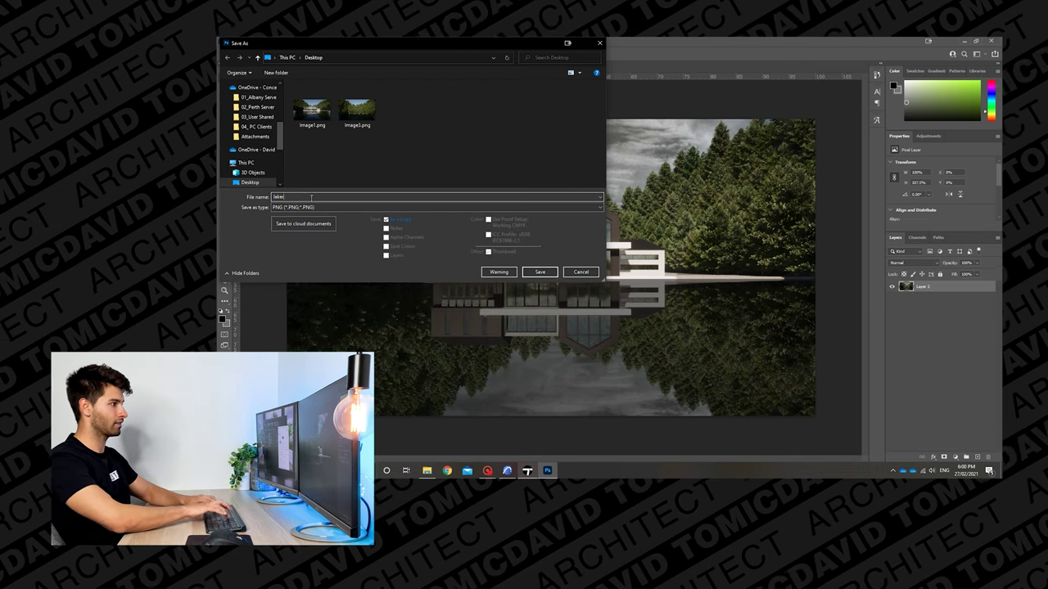
key("Return")
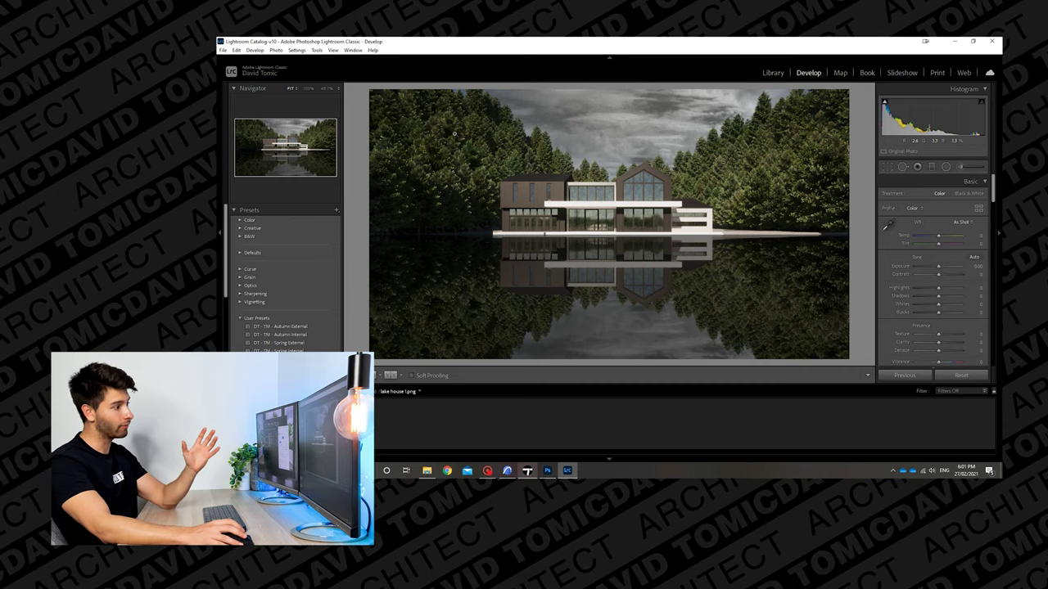
In Lightroom Classic, apply the DT - TM - Autumn External preset to the lake house image and compare it before and after.
scroll(314, 294, "down", 3)
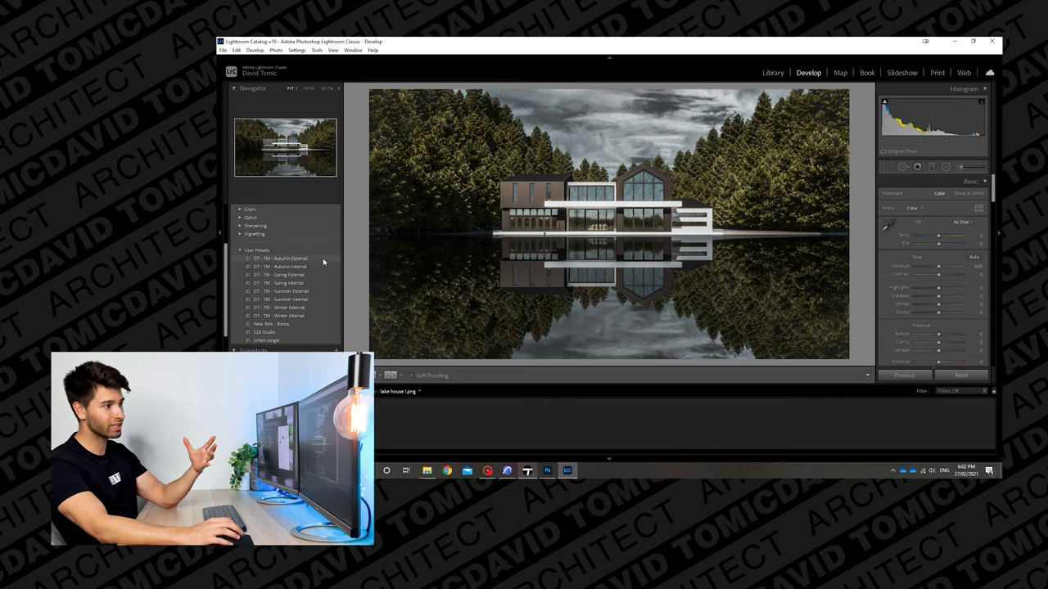
left_click(323, 259)
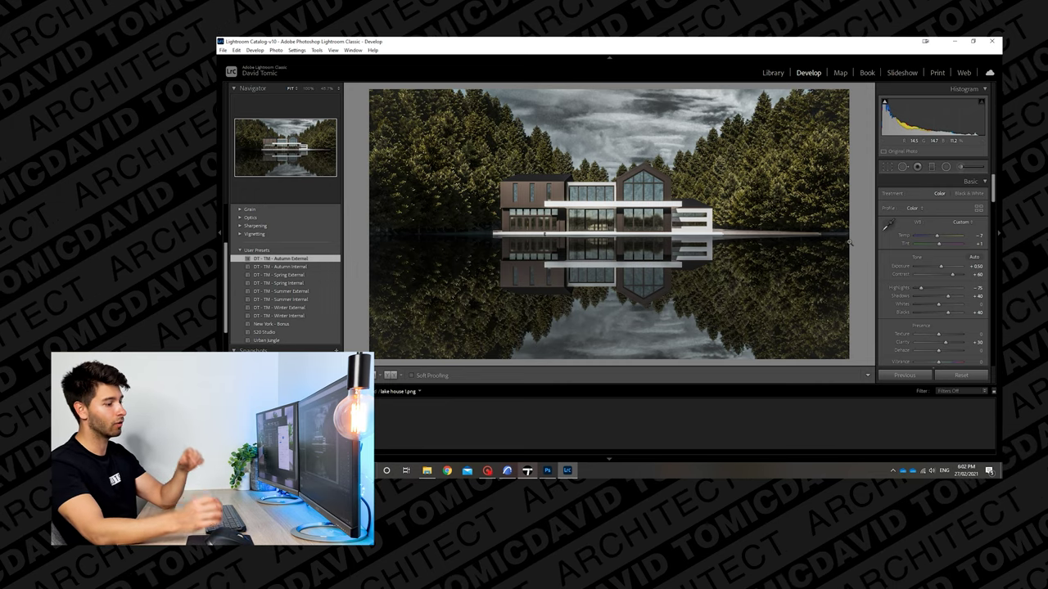
key("backslash")
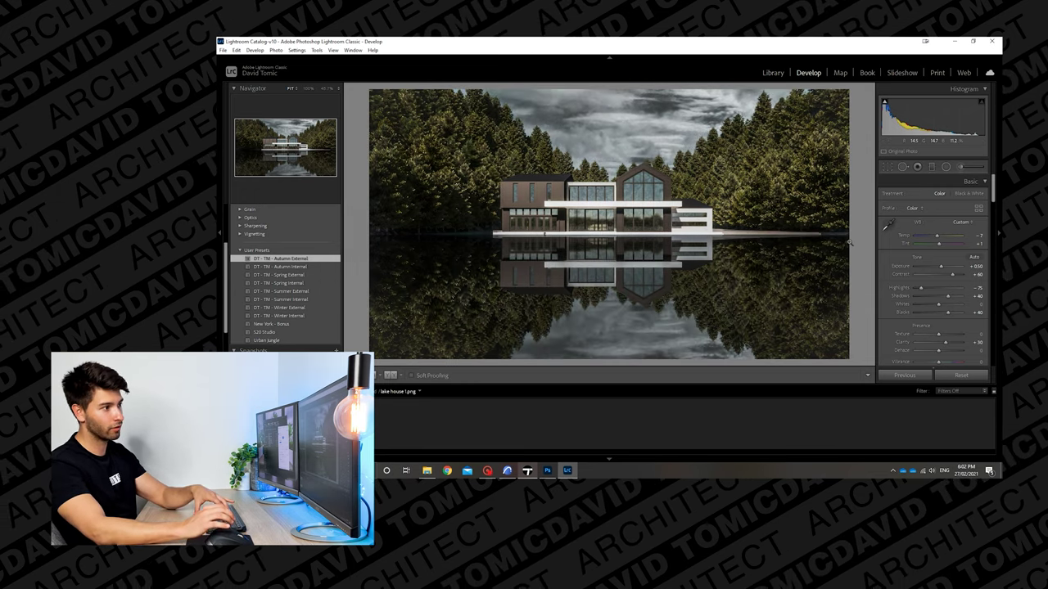
key("backslash")
key("backslash")
key("backslash")
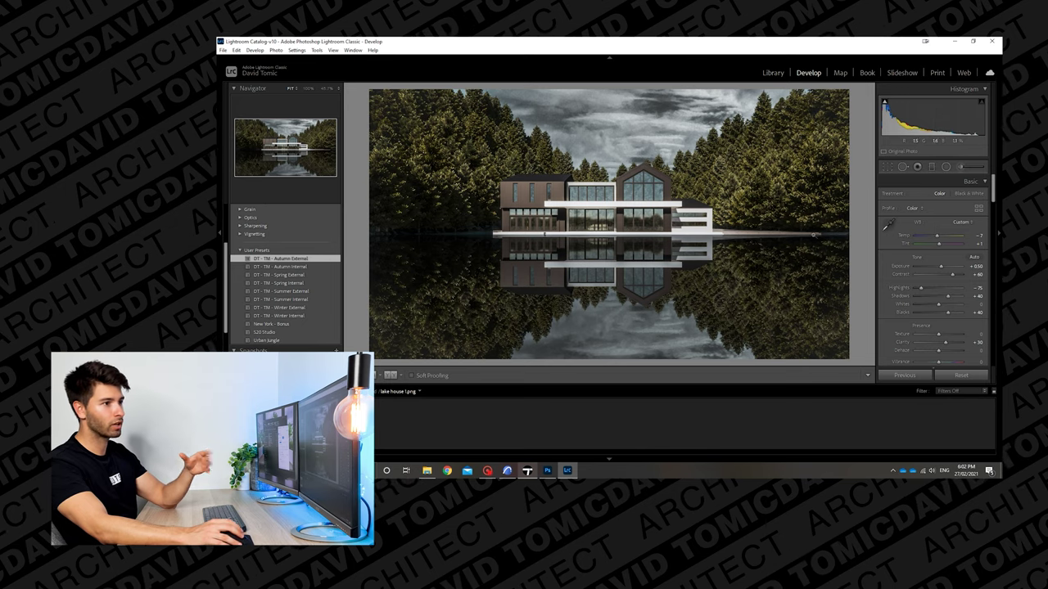
Brush a local adjustment over the sky and its reflection with texture -60, clarity -76 and dehaze -21 to soften the clouds.
left_click(961, 168)
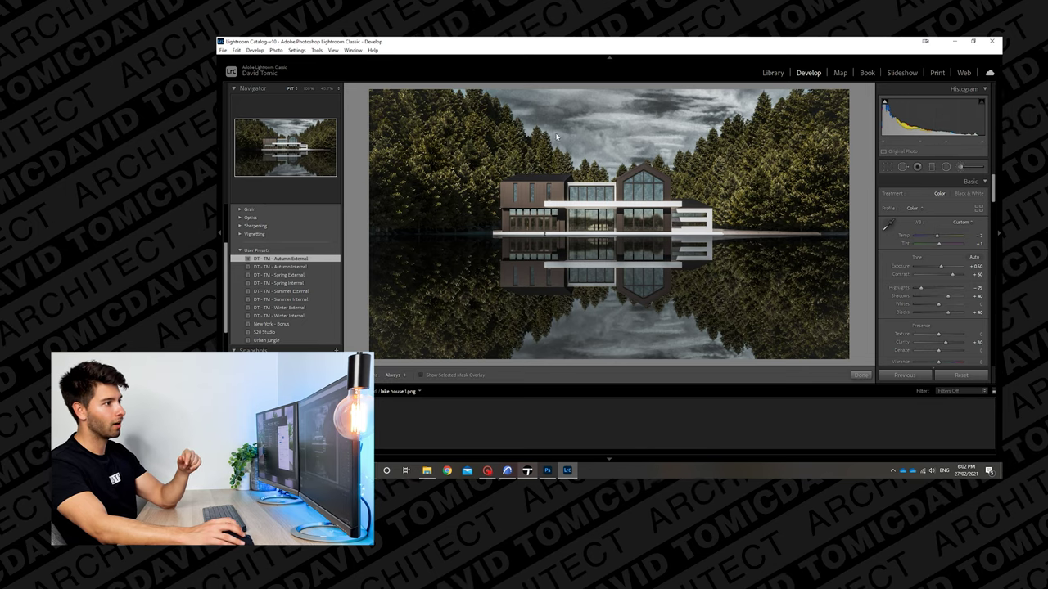
left_click(960, 167)
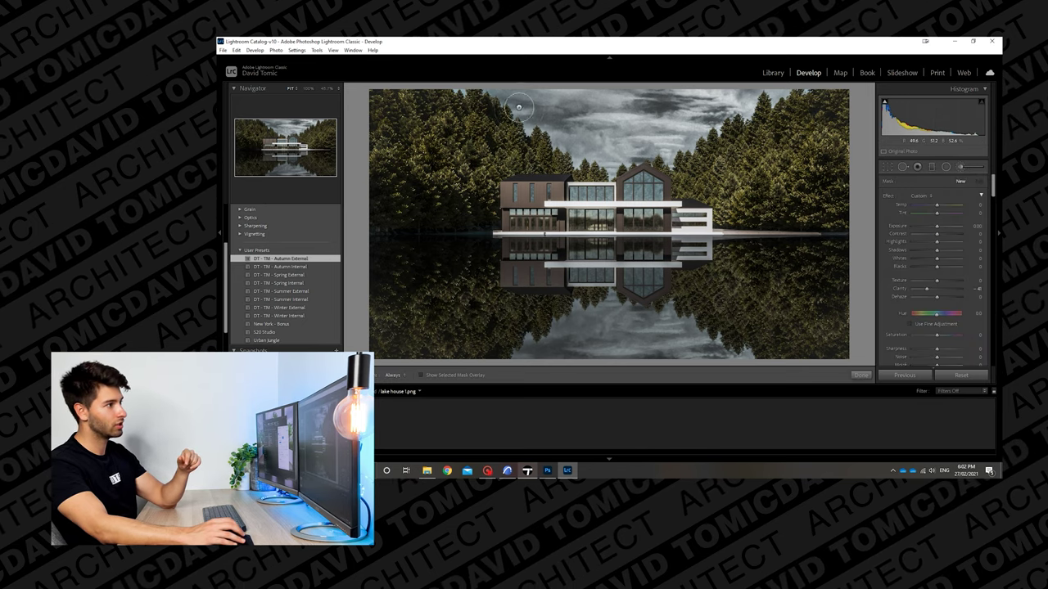
mouse_move(503, 105)
left_mouse_down()
mouse_move(573, 149)
mouse_move(749, 104)
mouse_move(481, 101)
mouse_move(598, 129)
mouse_move(748, 97)
mouse_move(525, 112)
mouse_move(770, 102)
left_mouse_up()
mouse_move(378, 355)
left_mouse_down()
mouse_move(545, 316)
mouse_move(813, 348)
left_mouse_up()
key("h")
key("o")
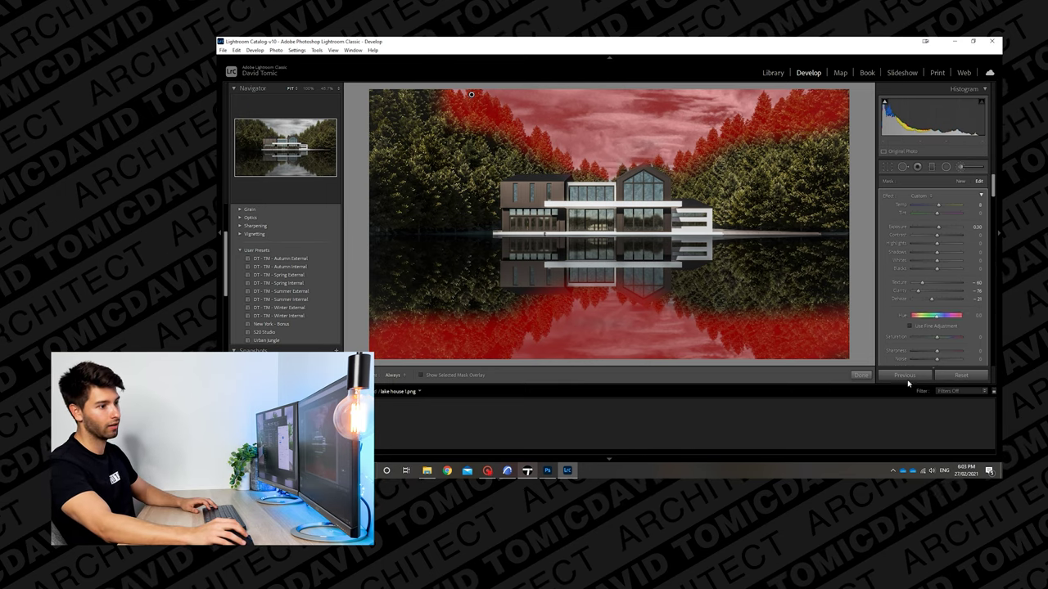
left_click(860, 375)
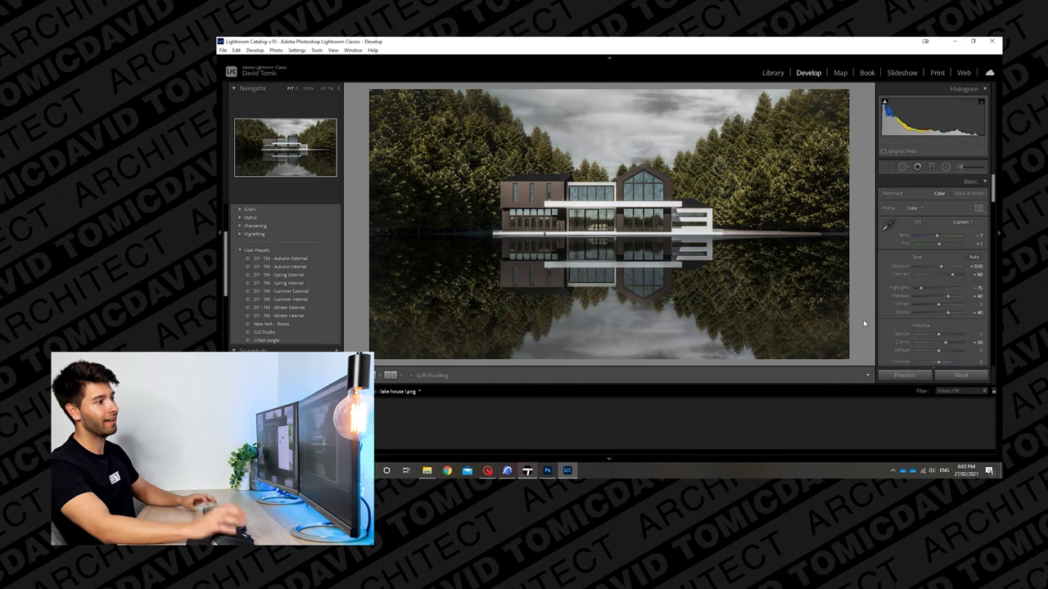